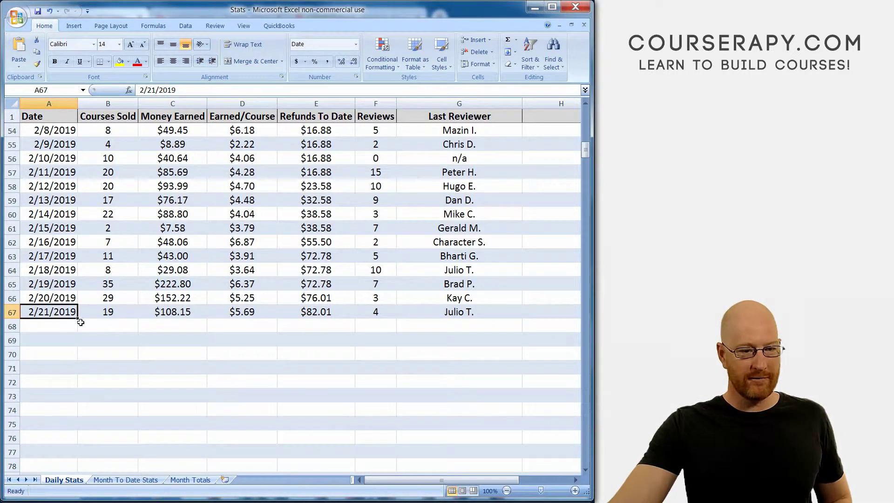
Review the 2/21/2019 row of the Daily Stats sheet, cell by cell from Courses Sold through Reviews.
click(101, 312)
click(170, 315)
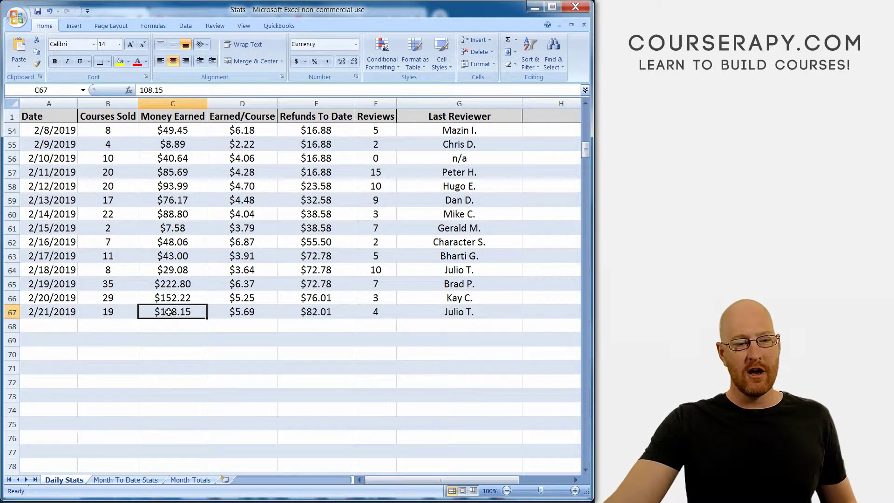
click(251, 315)
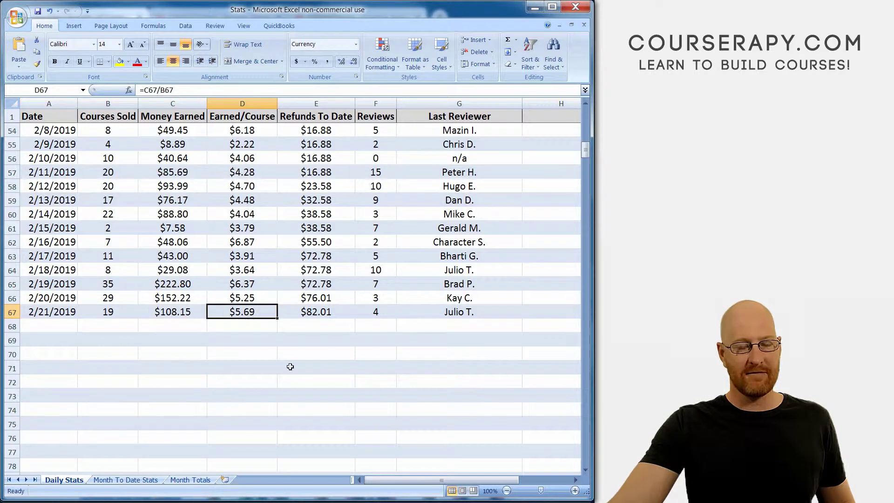
click(313, 314)
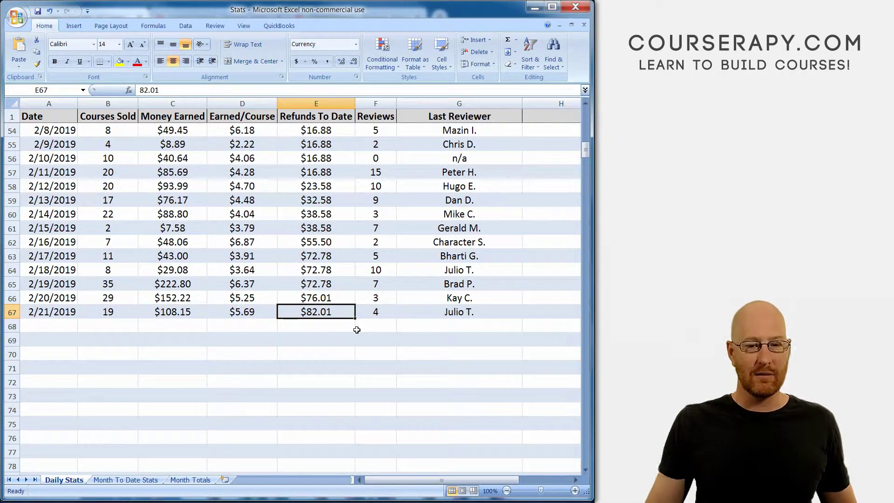
key(Right)
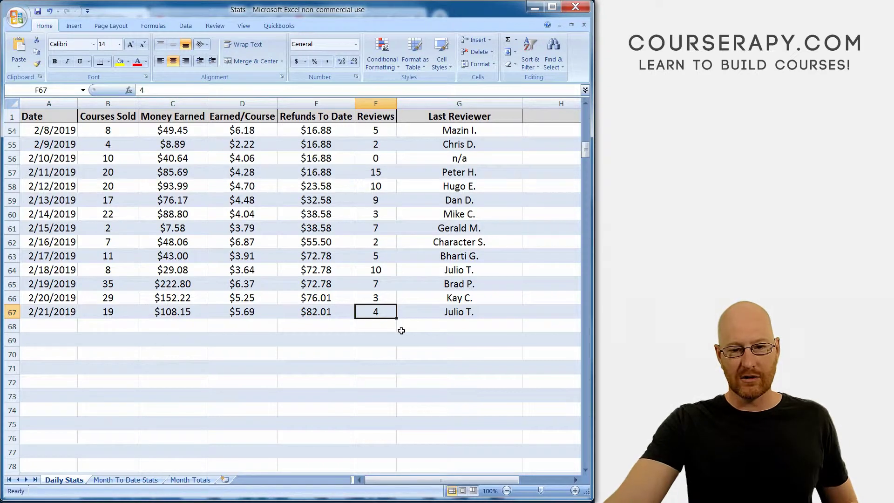
Review the 2/21/2019 row of the Month To Date Stats sheet, cell by cell from Total Income through Average Rating.
click(127, 480)
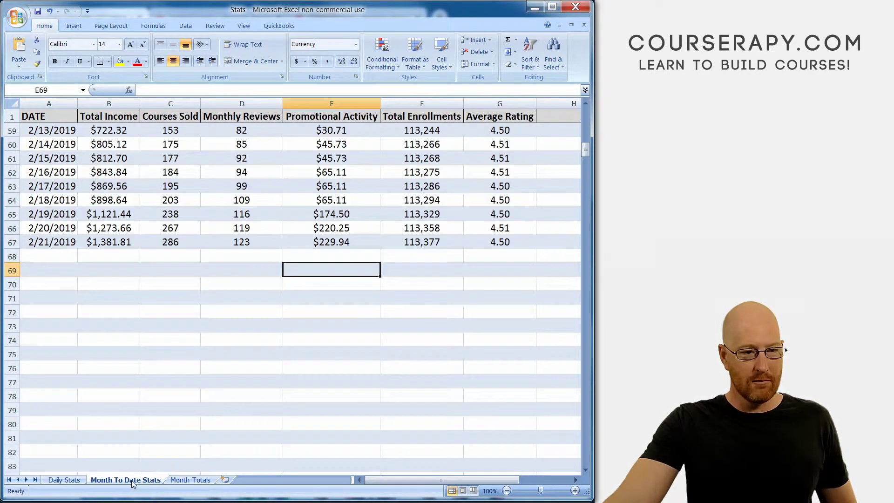
click(101, 243)
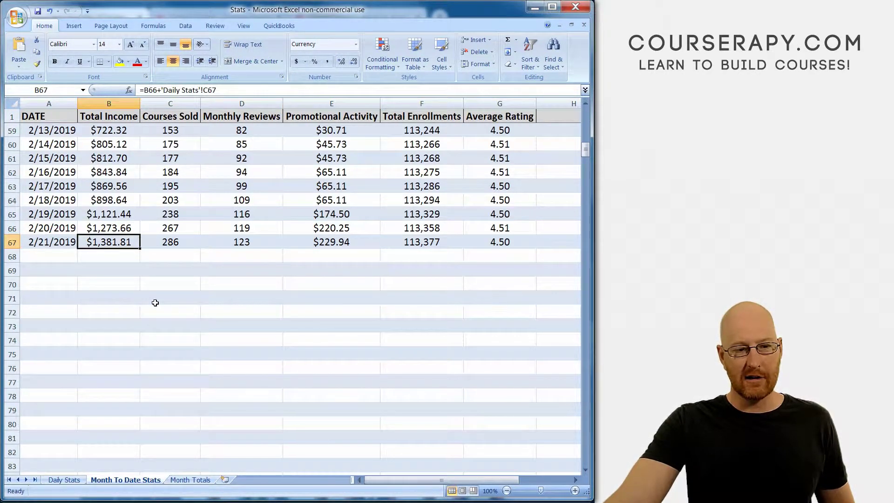
click(186, 247)
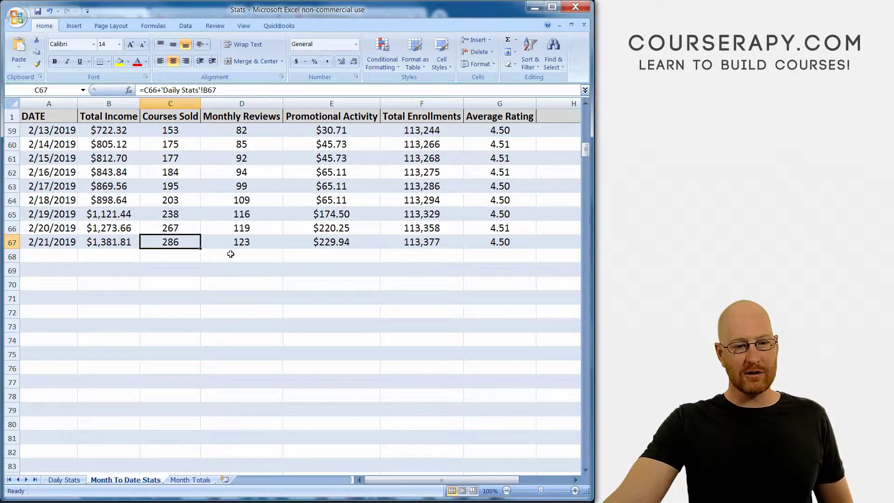
click(264, 245)
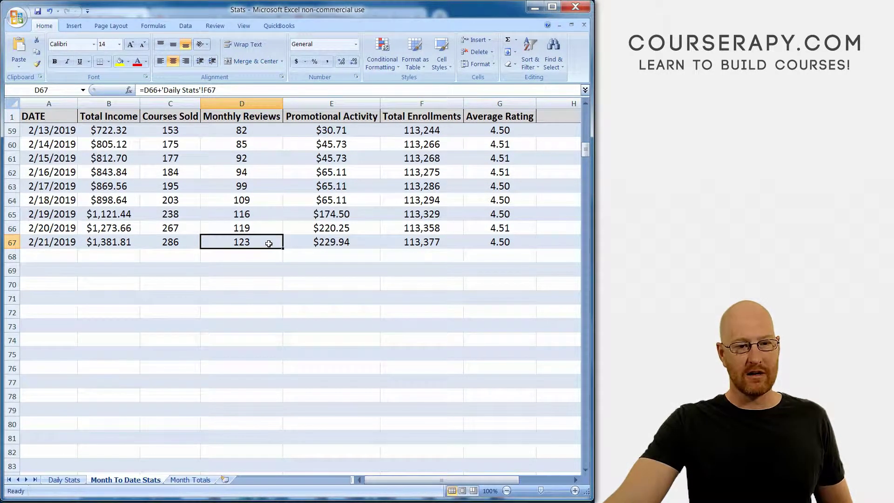
click(325, 244)
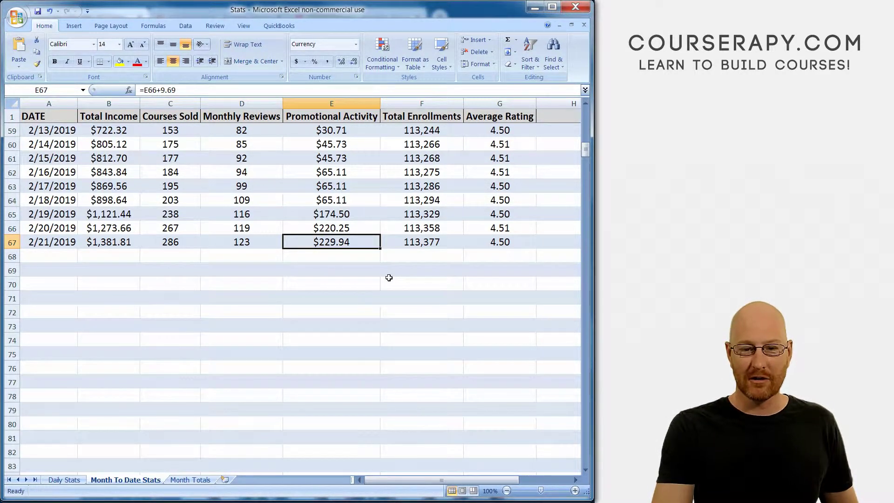
key(Down)
key(Right)
key(Up)
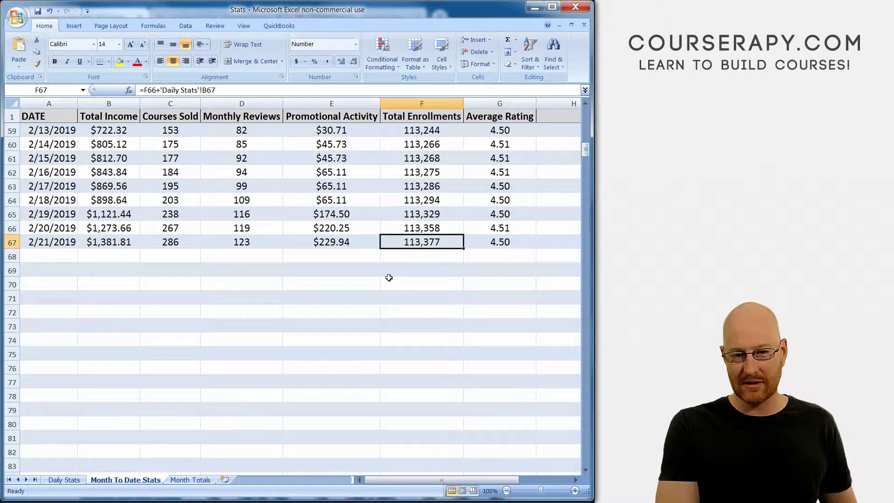
key(Right)
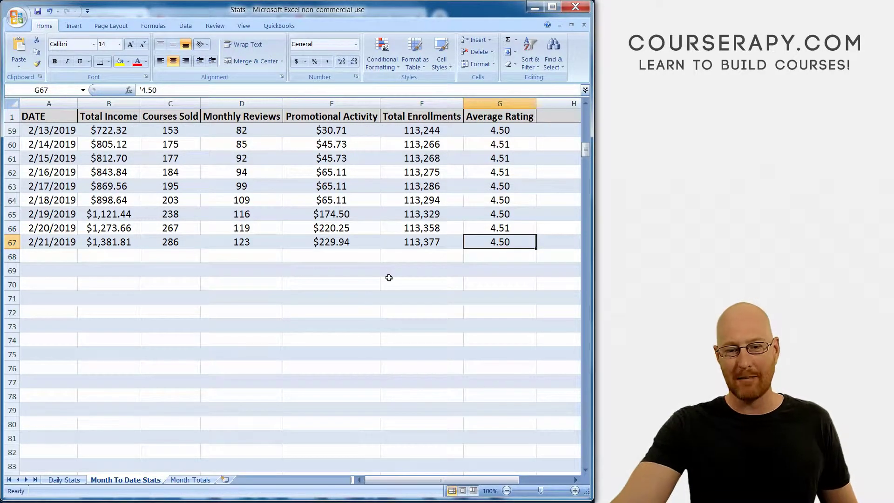
Switch to the Udemy instructor profile in the browser and look through the taught courses, including the second page of the list.
click(534, 8)
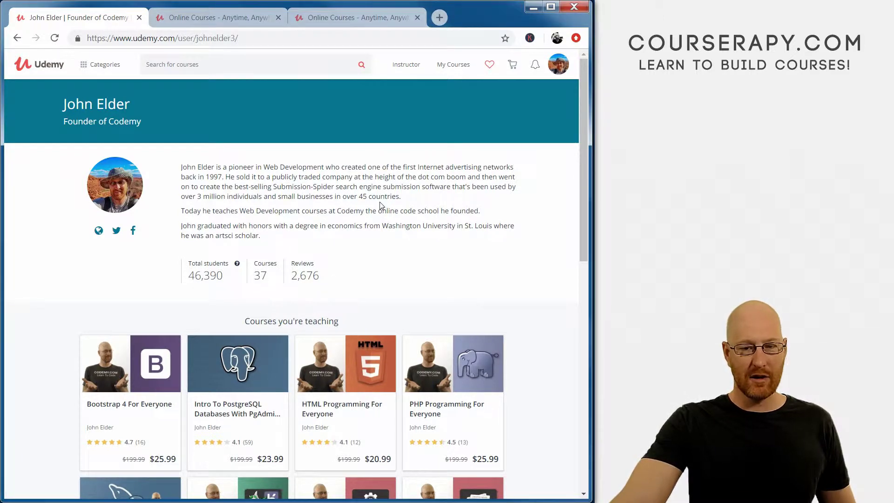
scroll(354, 198, down, 3)
scroll(532, 210, down, 4)
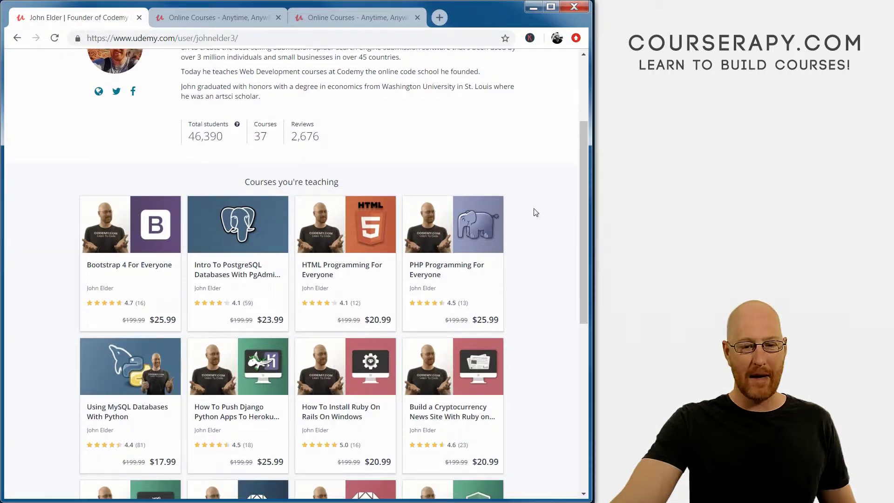
mouse_move(341, 234)
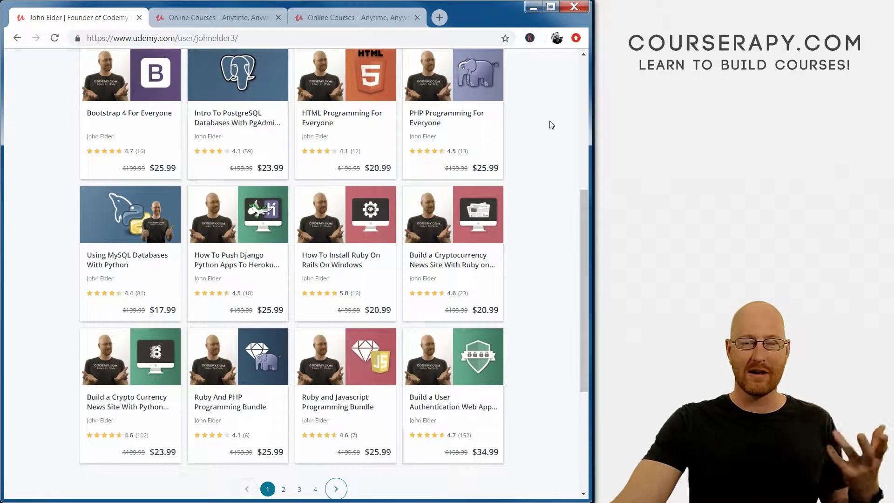
scroll(551, 123, down, 3)
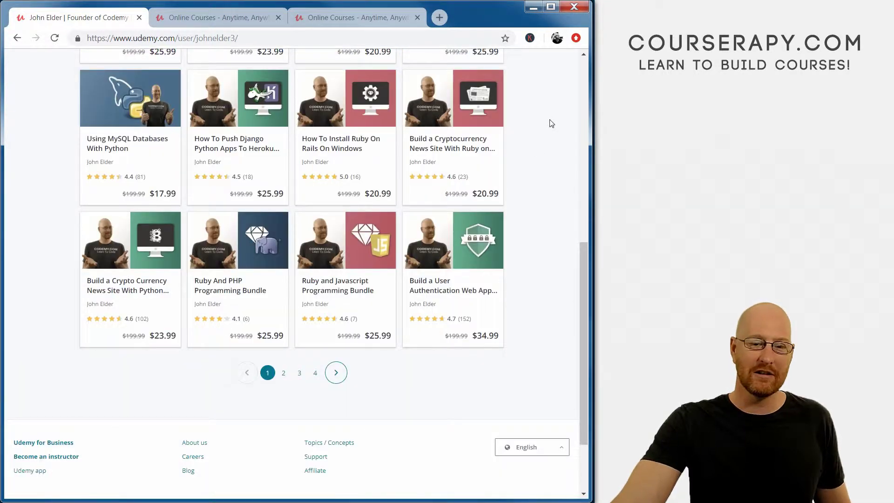
click(336, 373)
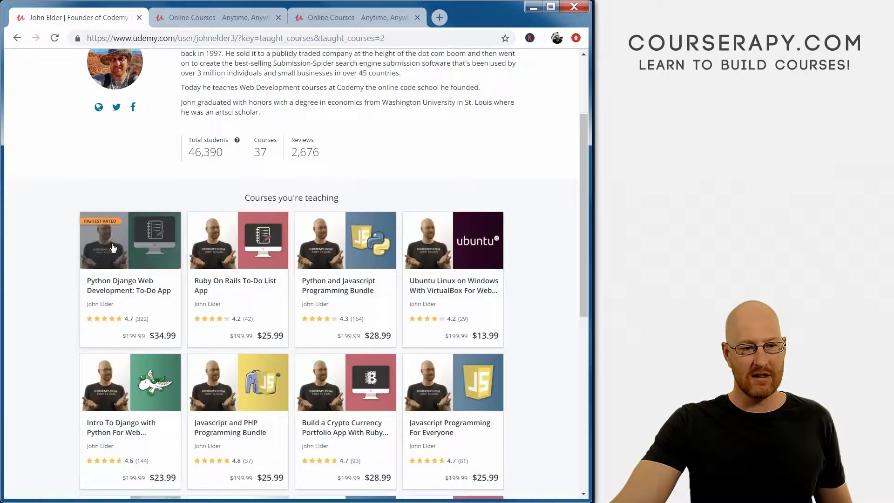
mouse_move(133, 264)
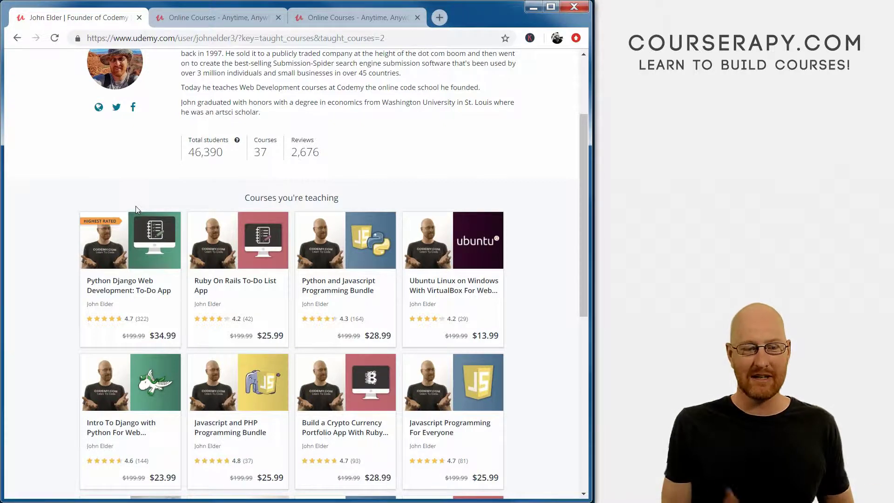
scroll(269, 127, up, 3)
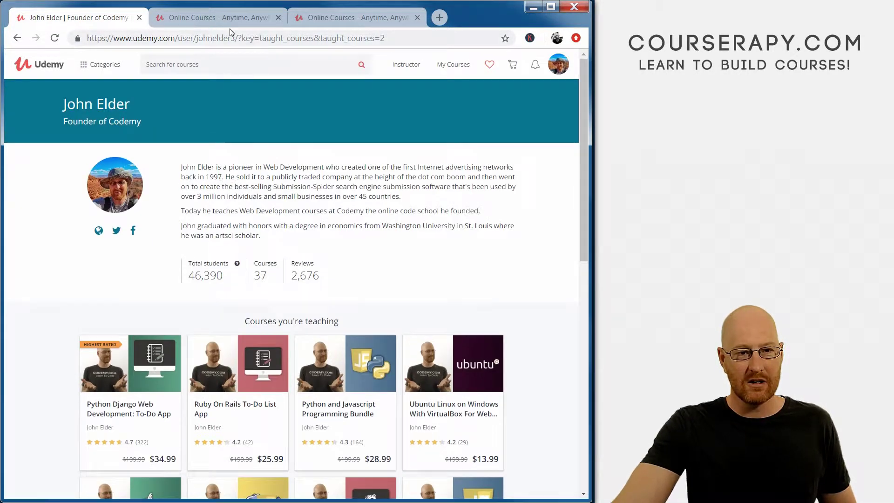
Read the recent student reviews on the Instructor Dashboard, showing the full text of the Javascript Programming For Everyone review.
click(230, 23)
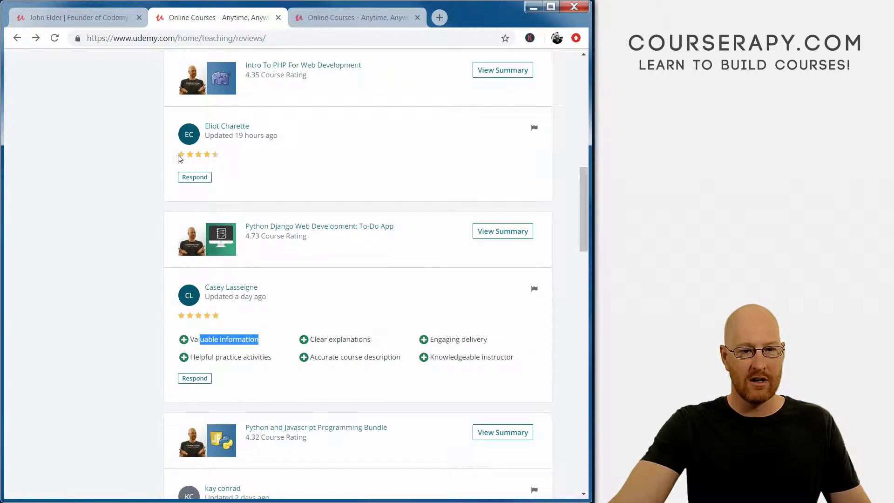
scroll(218, 154, up, 5)
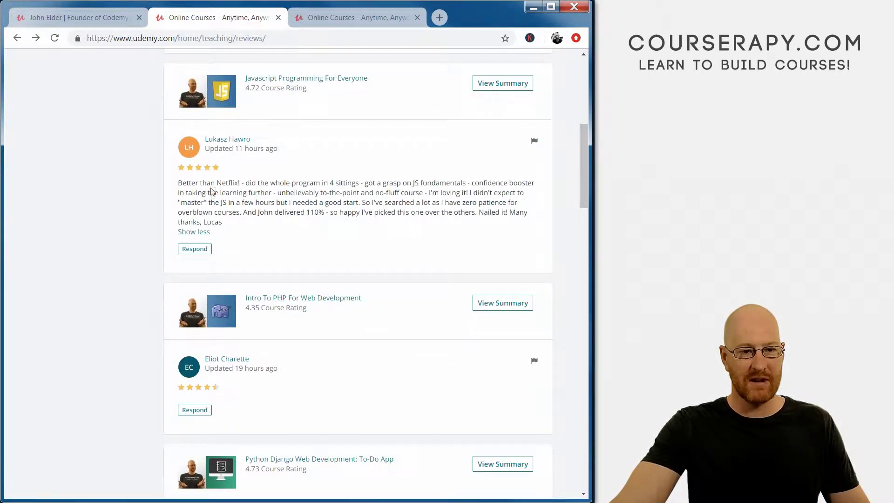
click(201, 232)
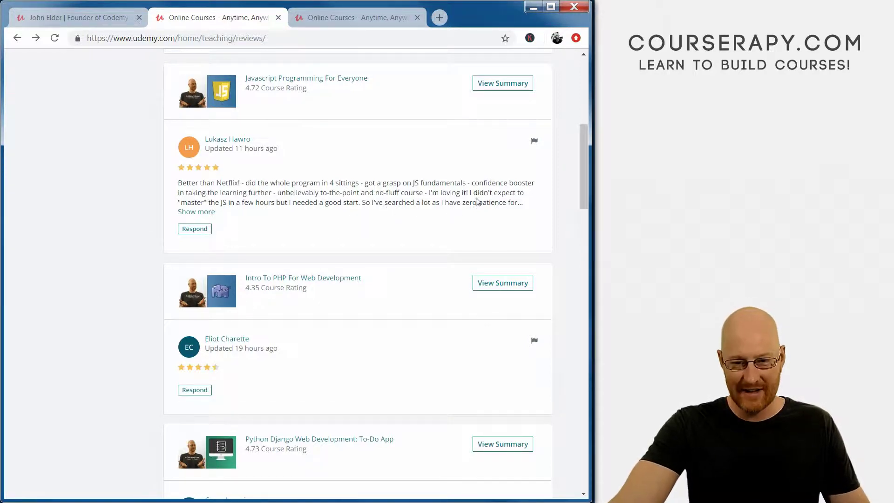
click(209, 217)
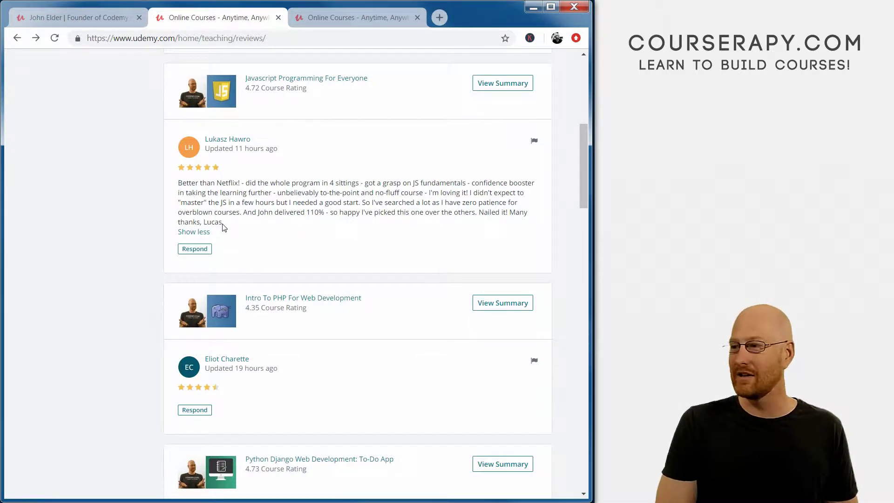
scroll(225, 225, up, 3)
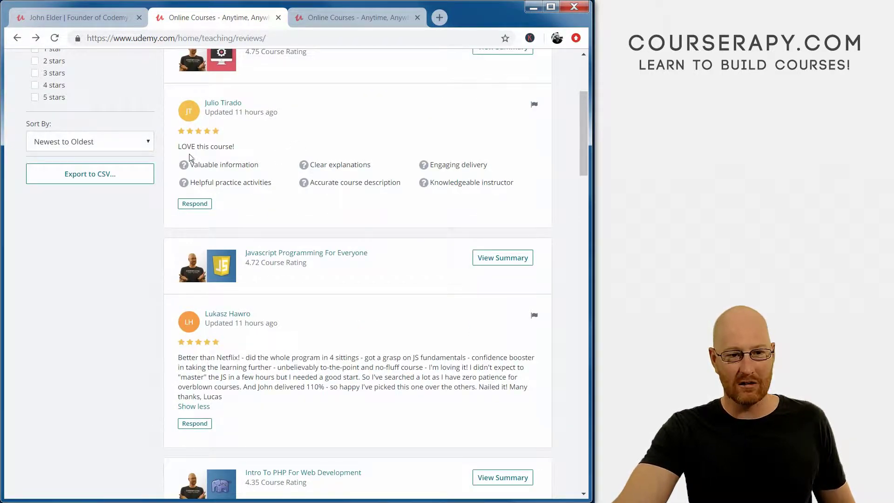
double_click(188, 148)
scroll(224, 160, up, 3)
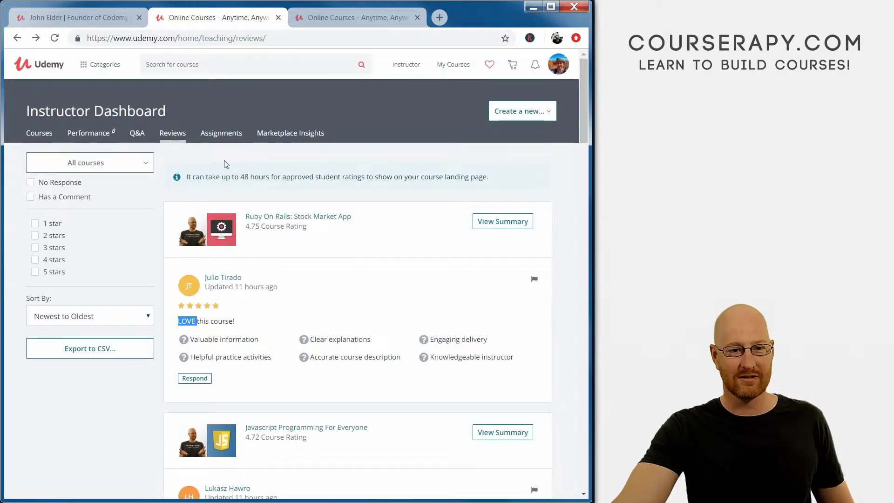
Search the Udemy course catalogue for "node" from the home page.
click(373, 23)
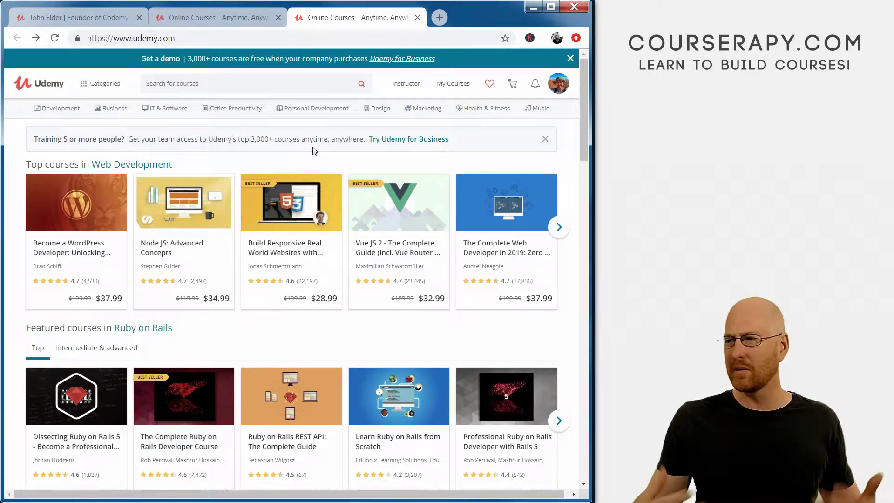
click(188, 77)
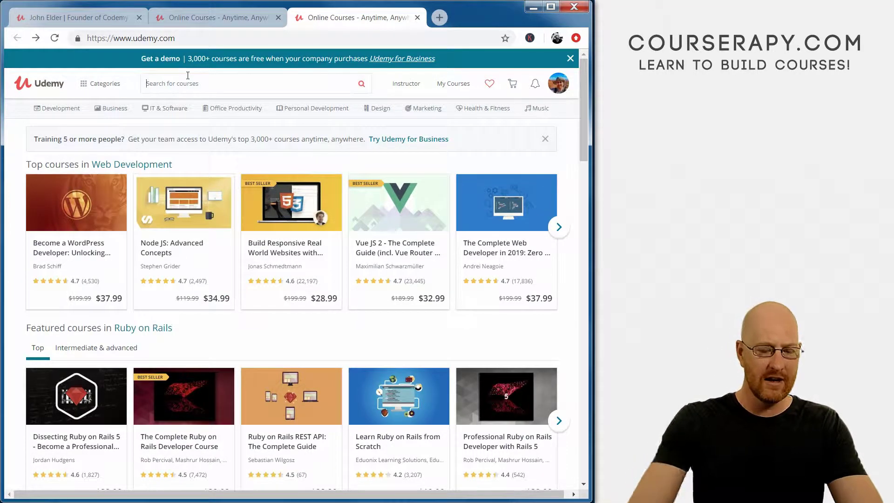
text(r)
text(ode)
key(Return)
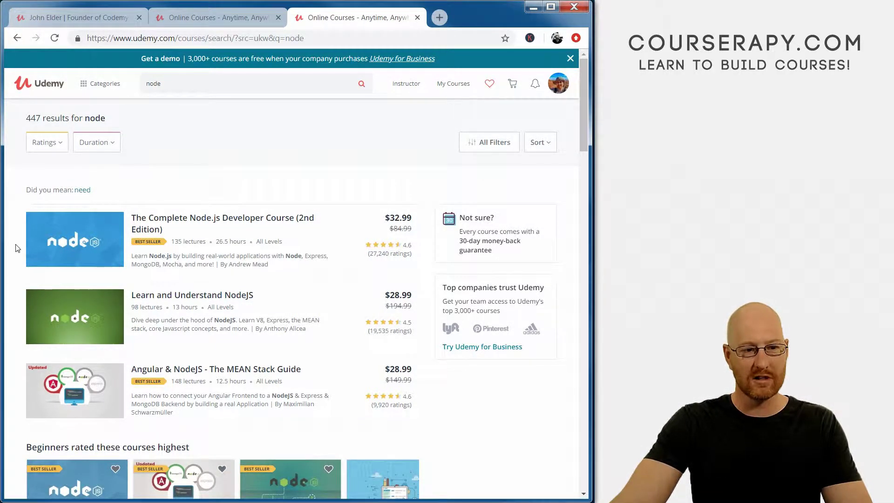
Examine the "node" search results, comparing the course thumbnails, titles, ratings and prices down the list.
scroll(42, 248, down, 1)
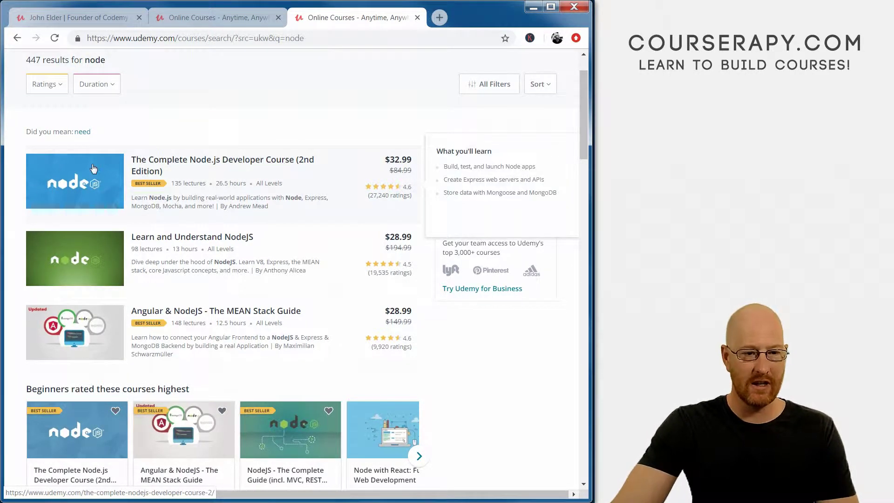
scroll(93, 169, down, 1)
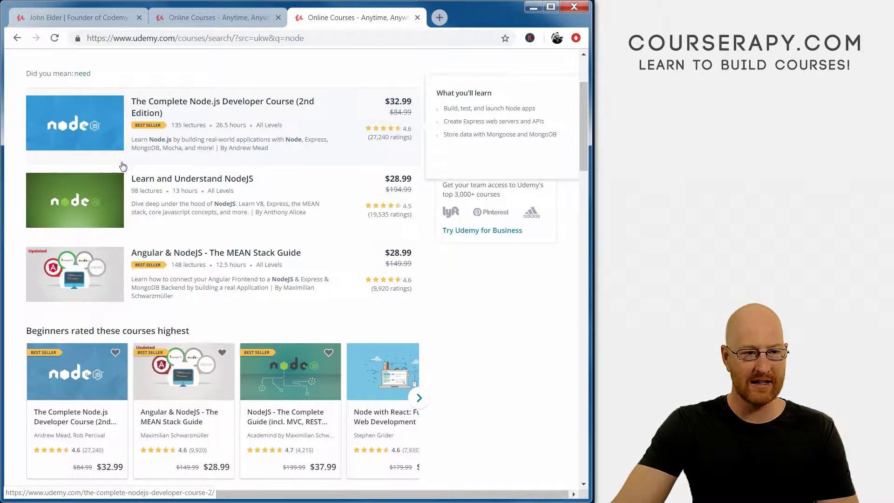
mouse_move(46, 201)
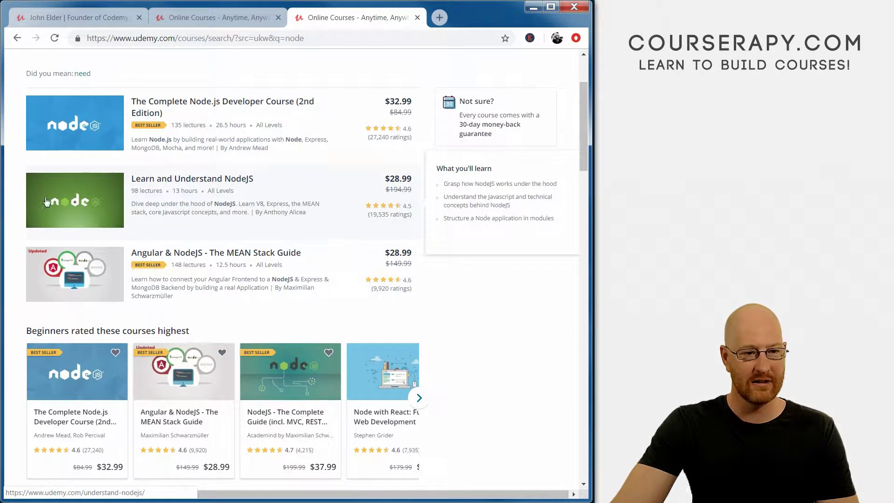
scroll(69, 253, down, 3)
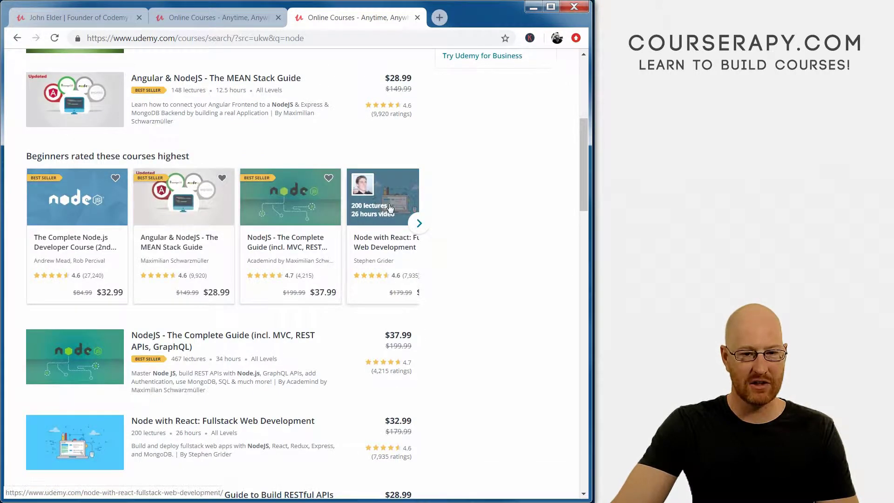
scroll(85, 213, down, 4)
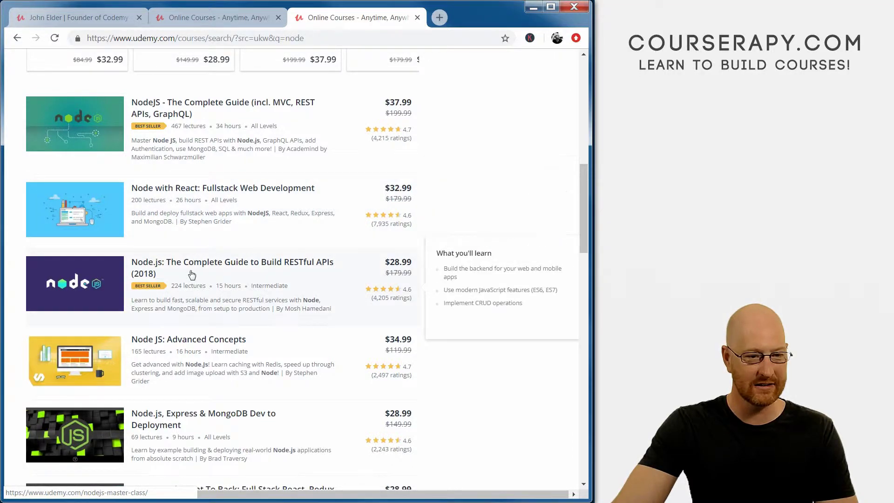
scroll(49, 178, down, 2)
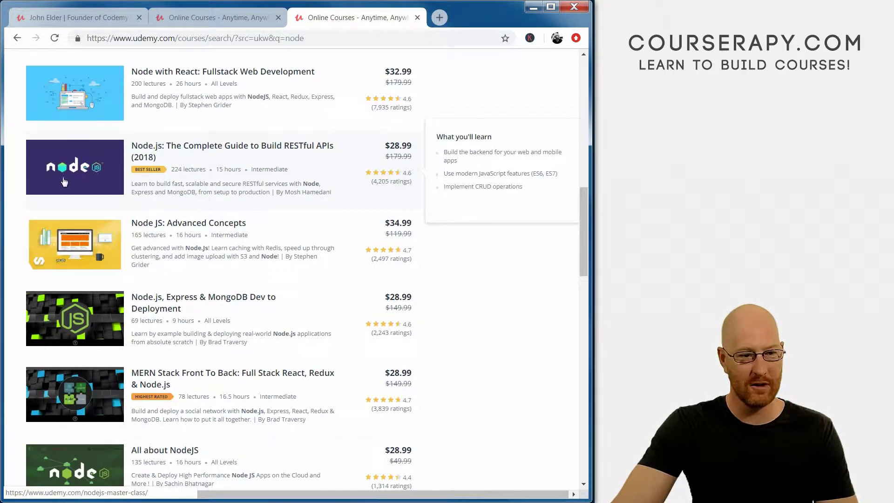
scroll(77, 193, down, 2)
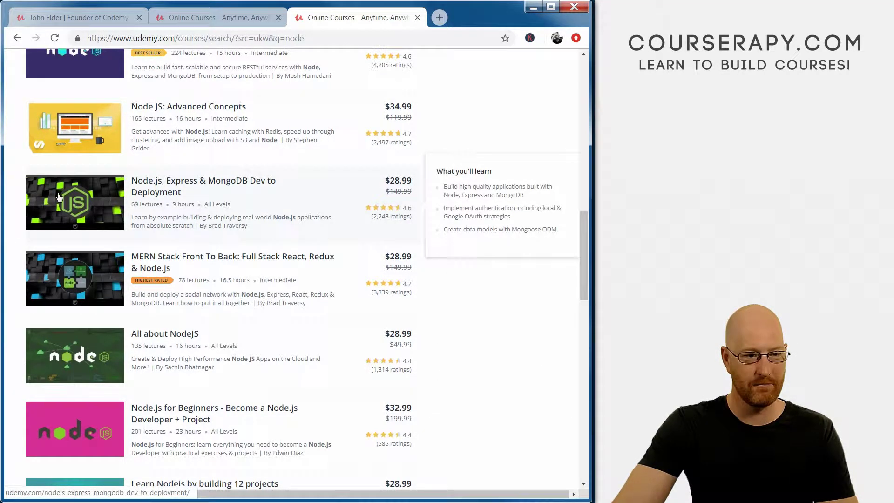
scroll(61, 226, down, 4)
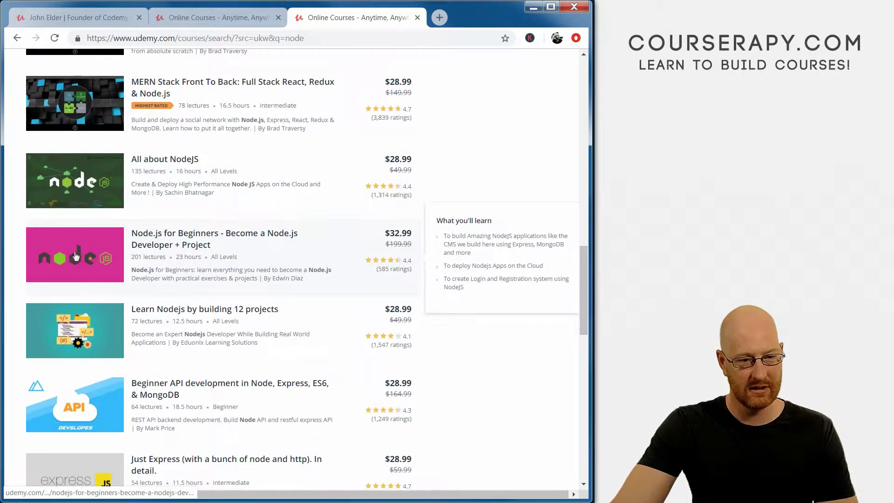
Examine the remaining courses down to the end of the first "node" results page, then return to the start of the list.
scroll(102, 253, down, 2)
scroll(102, 254, down, 3)
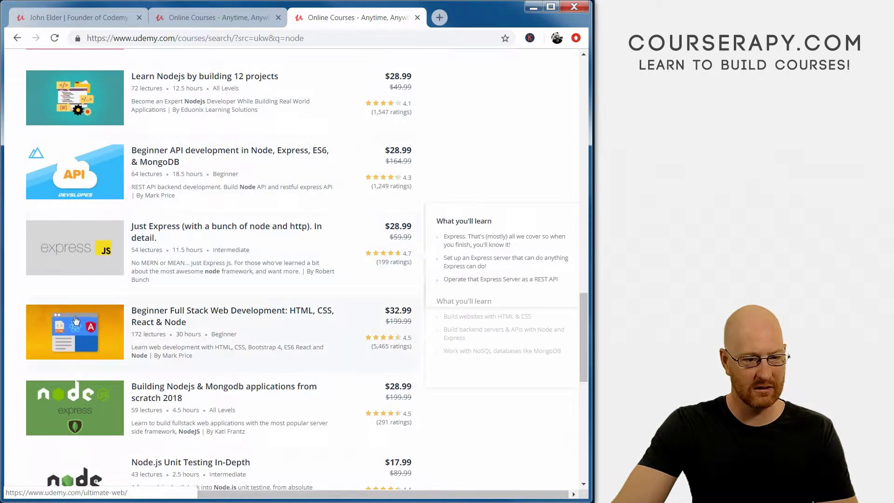
scroll(68, 323, down, 4)
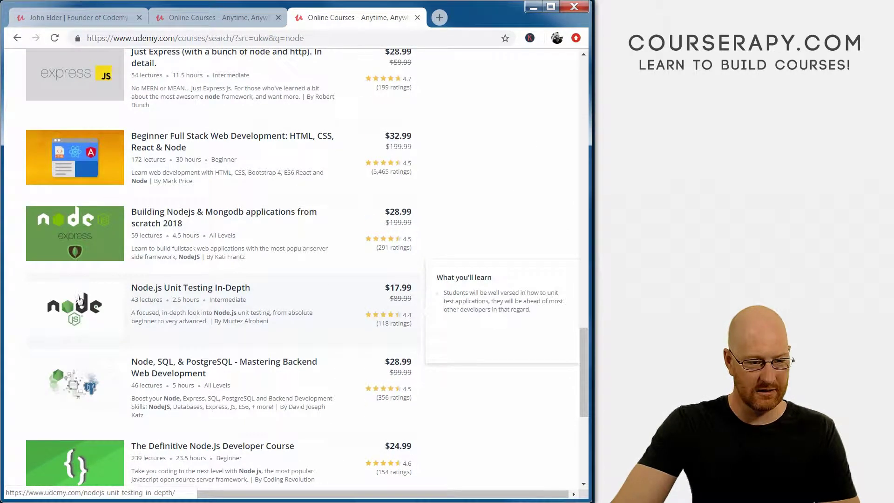
scroll(102, 300, down, 4)
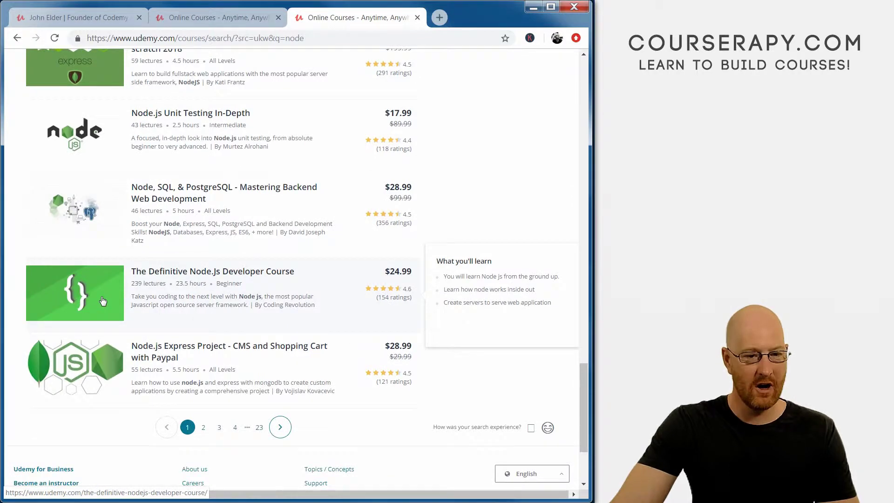
scroll(102, 300, up, 20)
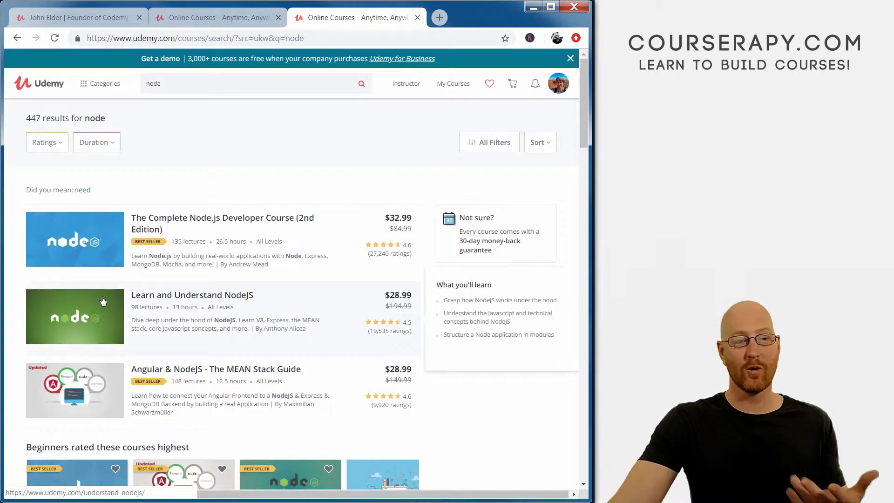
Go to nodejs.org and open the Resources page with the logo downloads in its About section.
click(262, 39)
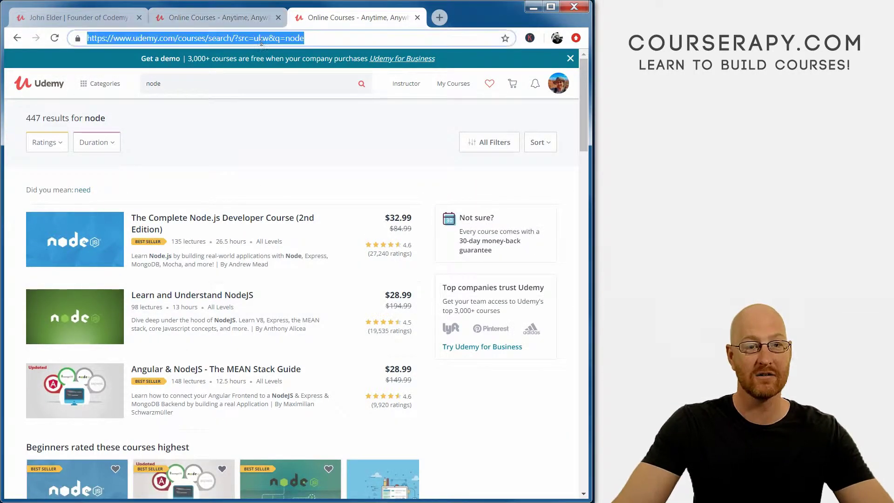
text(nodejs.org)
key(Return)
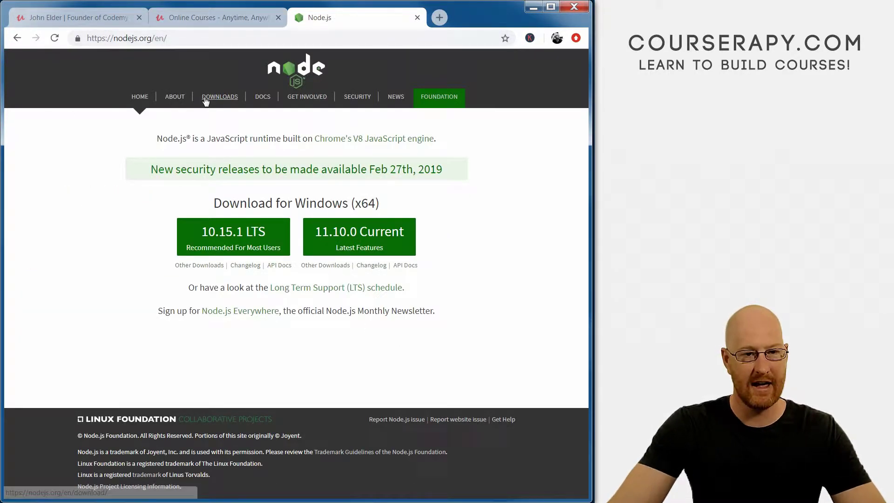
click(176, 98)
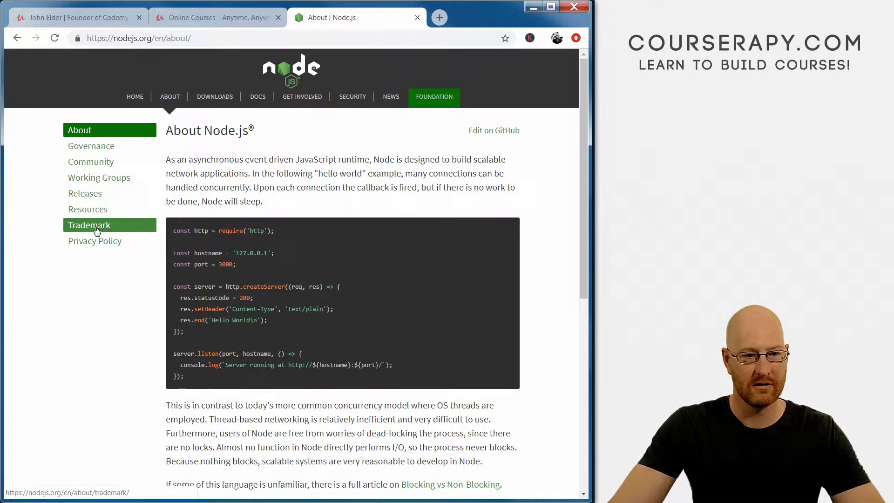
click(88, 211)
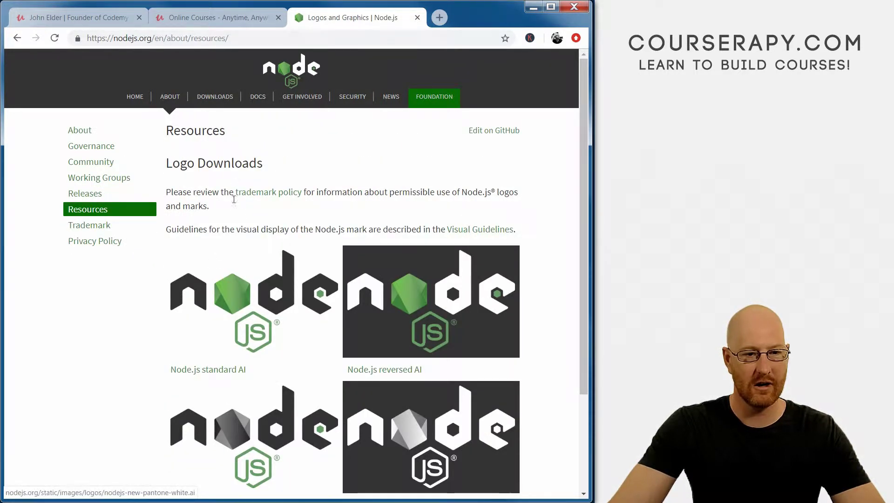
Start downloading the Node.js reversed AI logo and choose the Dropbox folder 1NEW_MY_VIDEOS_2 > Node Intro as its destination.
scroll(268, 185, down, 3)
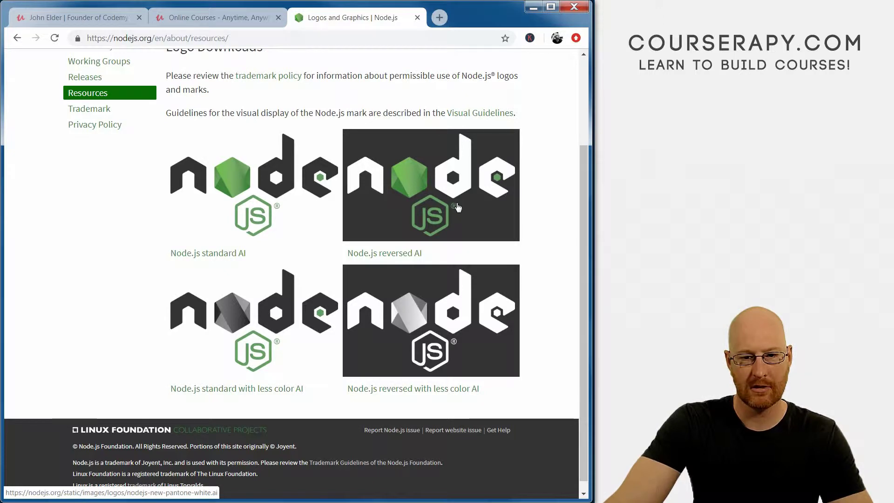
click(475, 203)
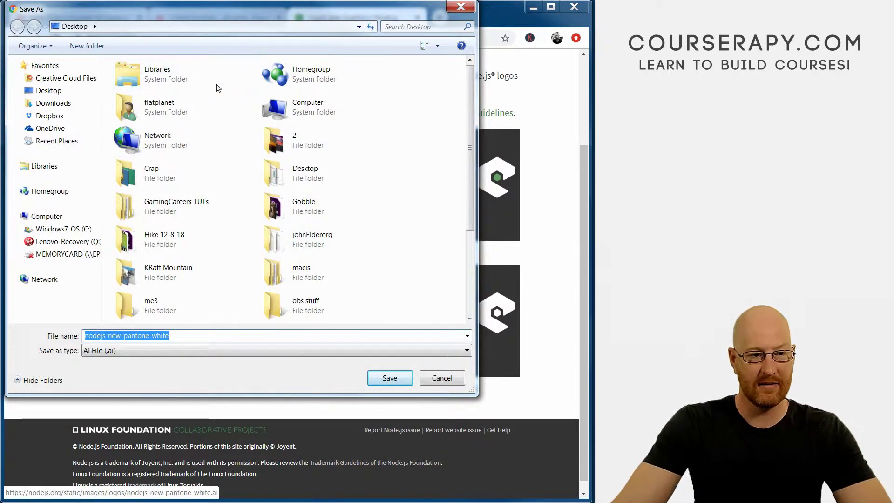
click(61, 118)
double_click(149, 93)
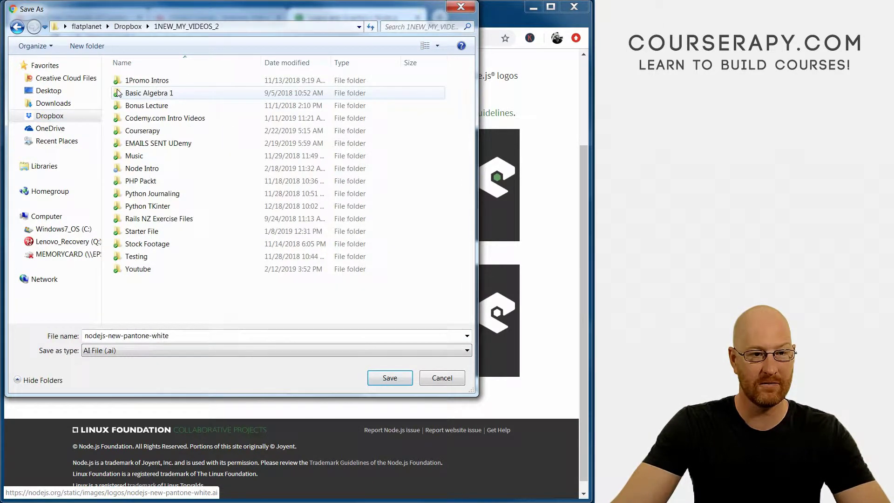
double_click(134, 169)
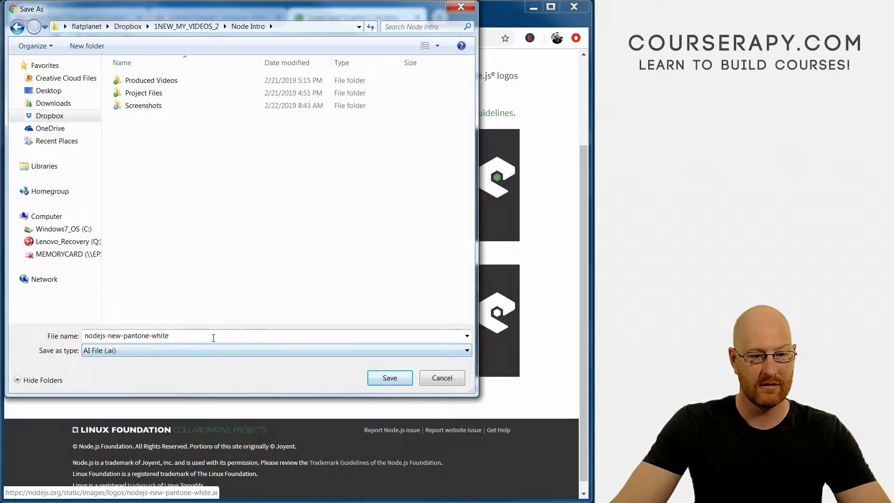
Change the logo's file name to nodejs-new-logo and save it.
click(240, 337)
click(124, 337)
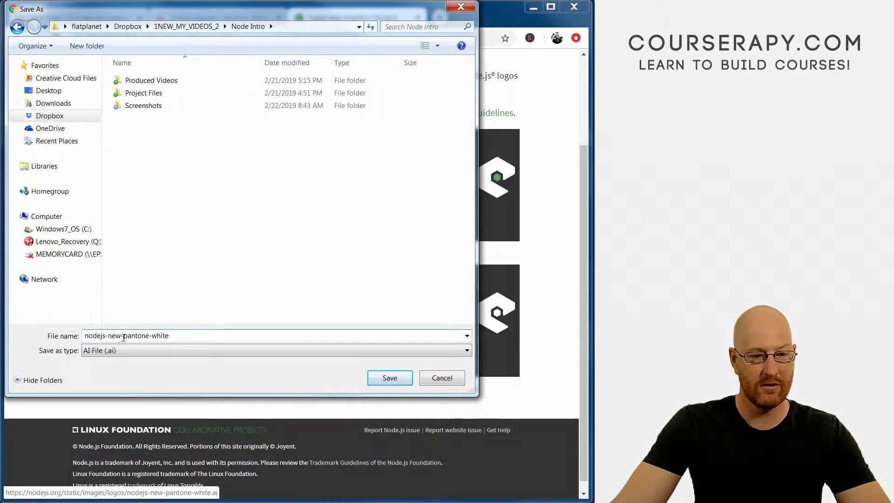
drag(123, 337, 171, 336)
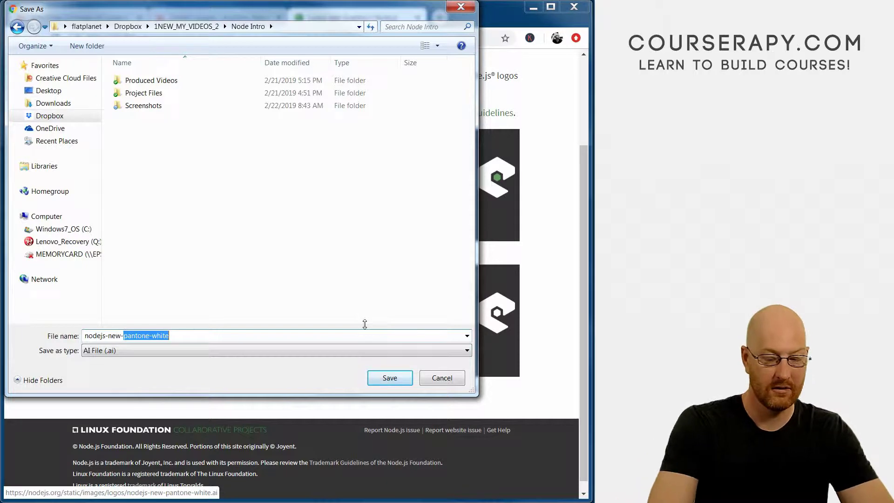
text(logo)
key(Return)
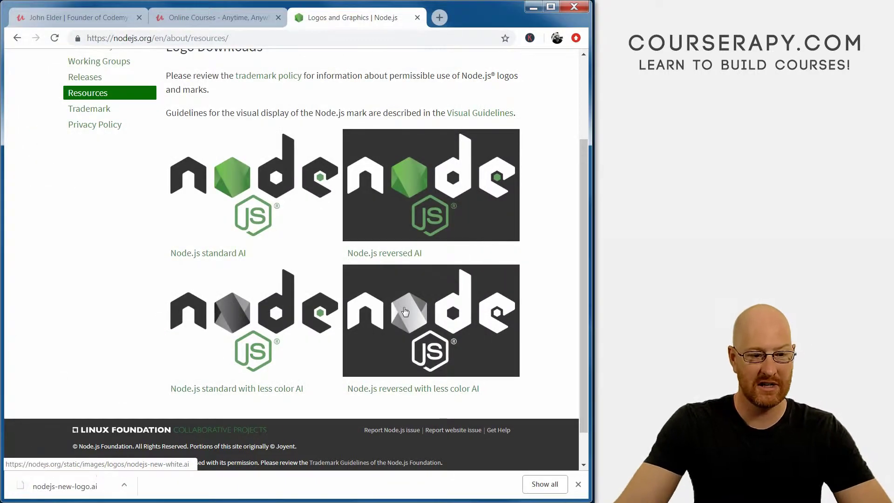
Try to open the downloaded nodejs-new-logo.ai from the browser, and close the extra search page.
click(91, 488)
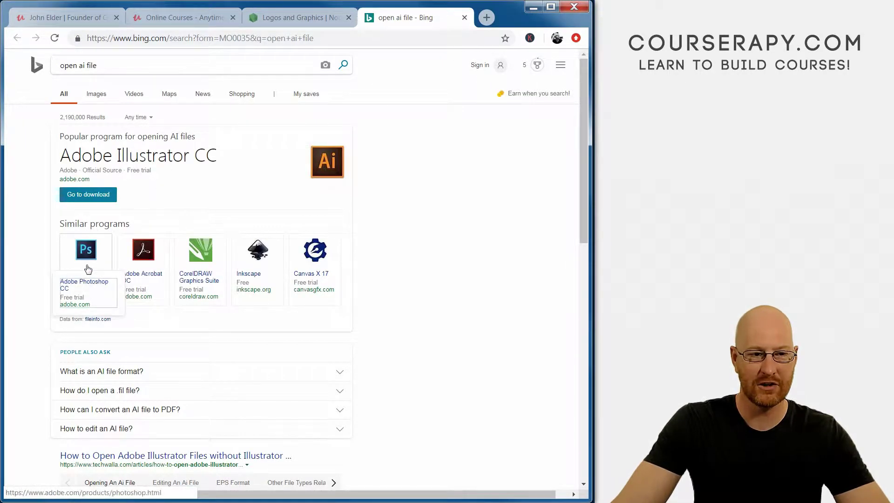
click(464, 18)
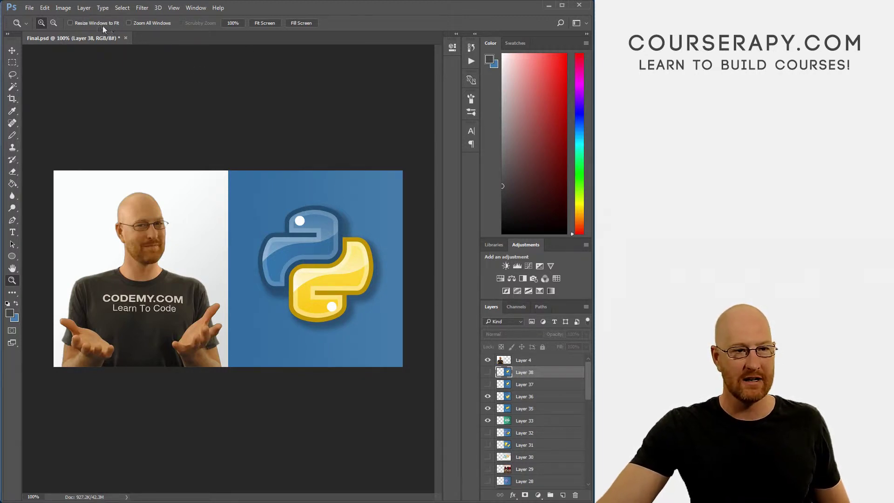
Switch to Photoshop and open nodejs-new-logo.ai from the Dropbox Node Intro folder, importing its single page with the preset options.
click(30, 7)
click(215, 65)
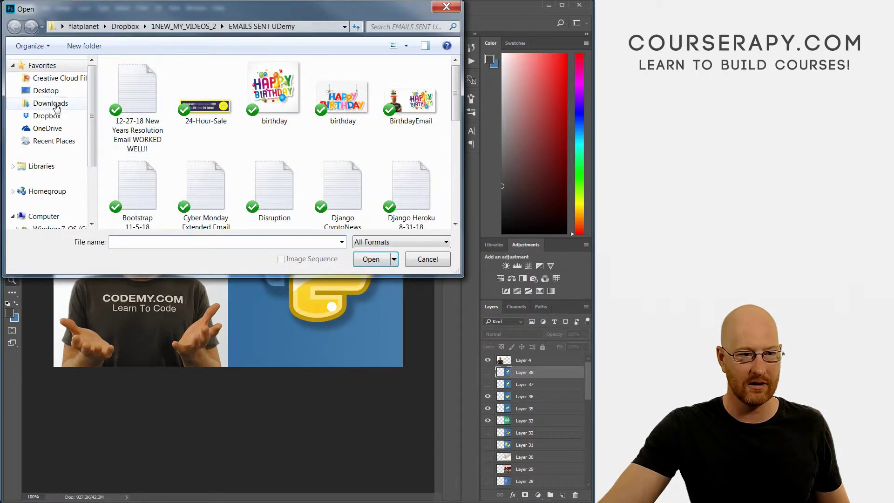
click(43, 117)
double_click(135, 93)
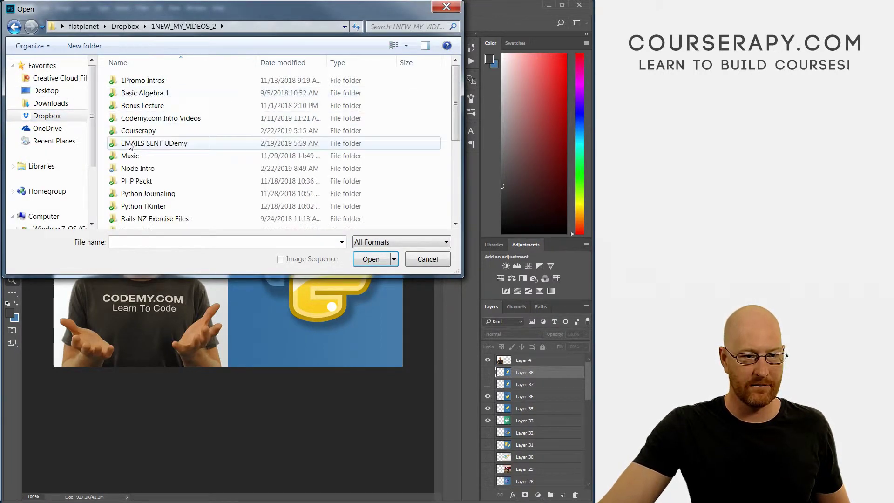
double_click(125, 168)
double_click(134, 119)
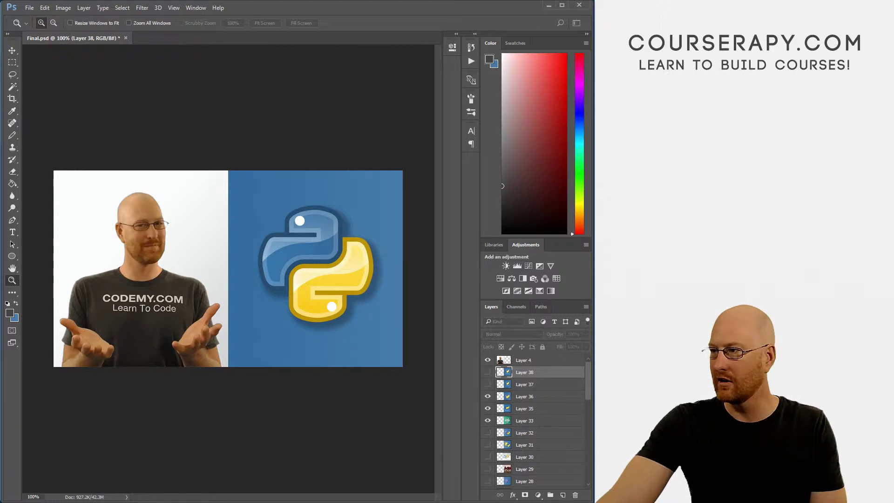
drag(890, 46, 308, 72)
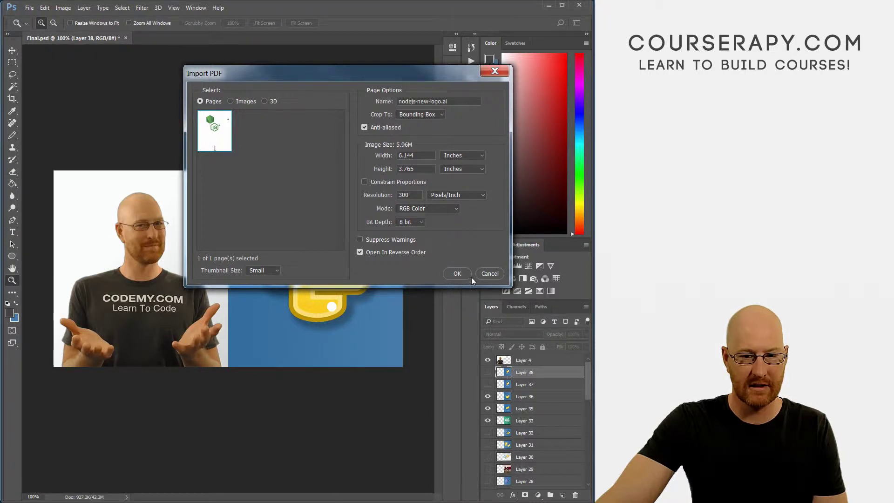
click(457, 274)
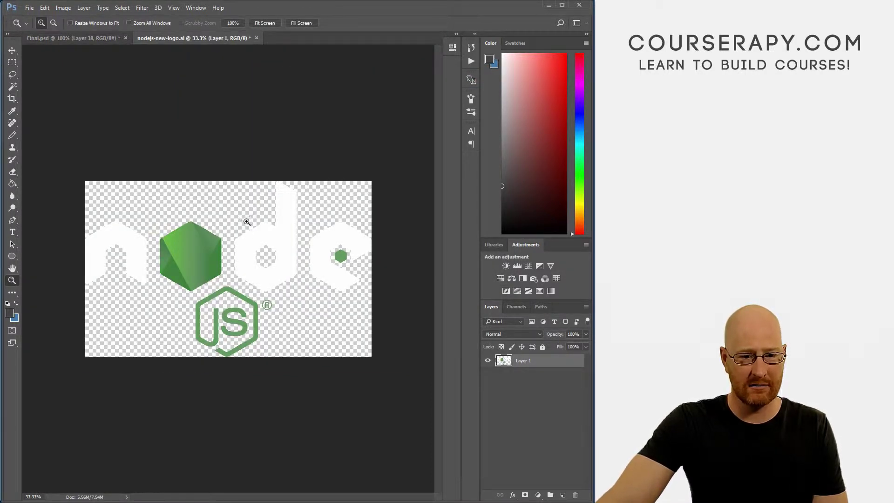
In Final.psd, select the whole blue Python logo panel beside the portrait with a rectangular marquee and copy its visible artwork.
click(92, 38)
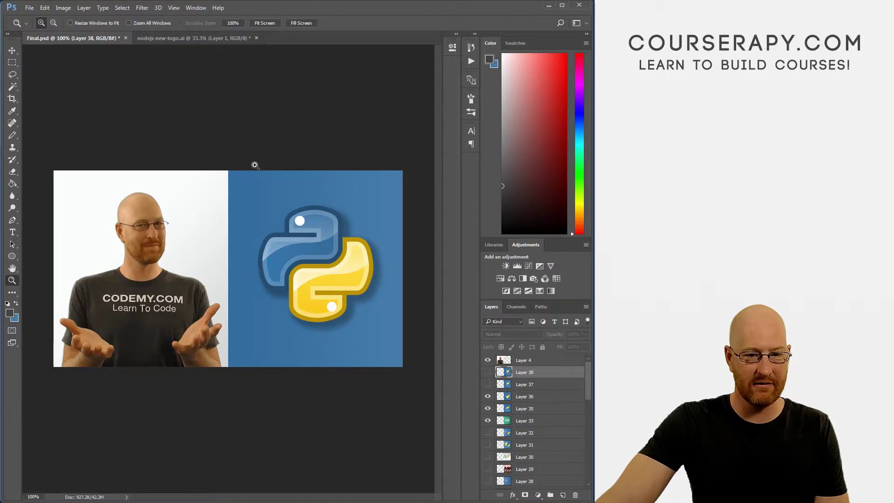
drag(214, 156, 326, 216)
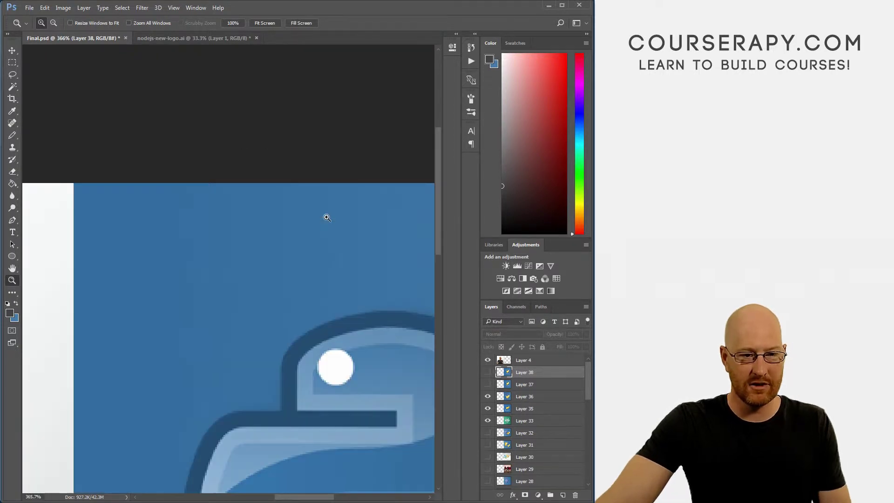
key(m)
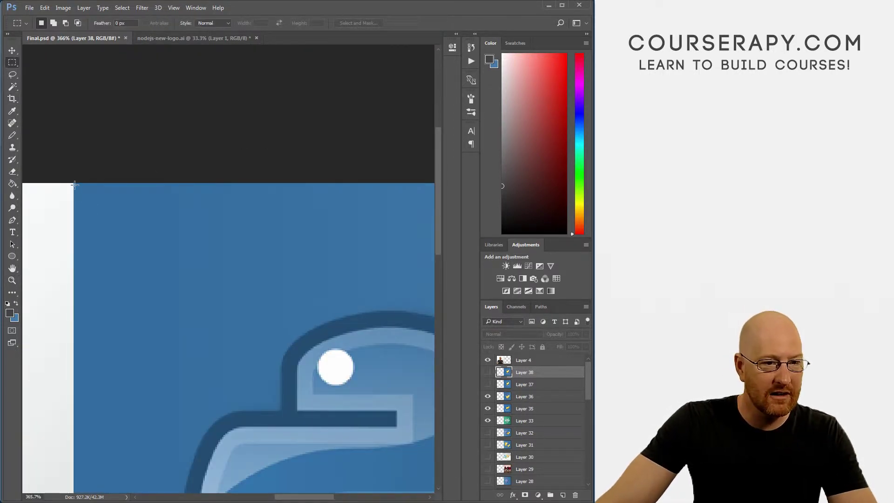
drag(73, 182, 104, 355)
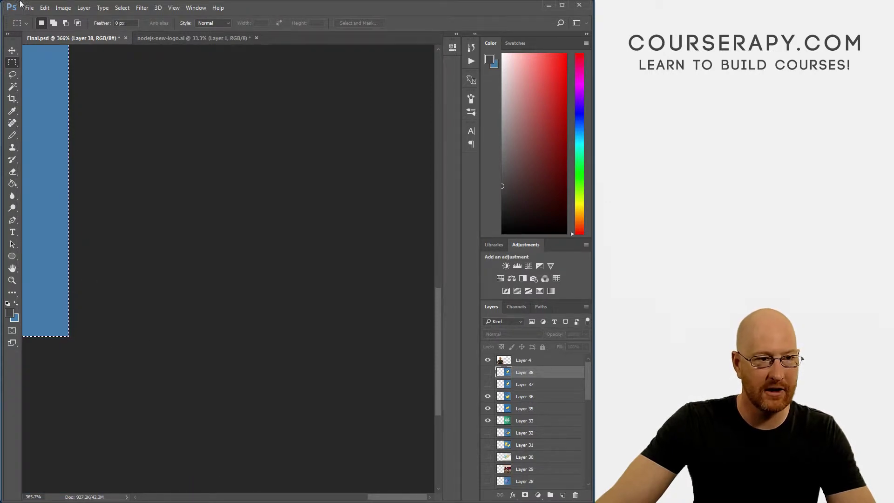
click(47, 7)
click(56, 96)
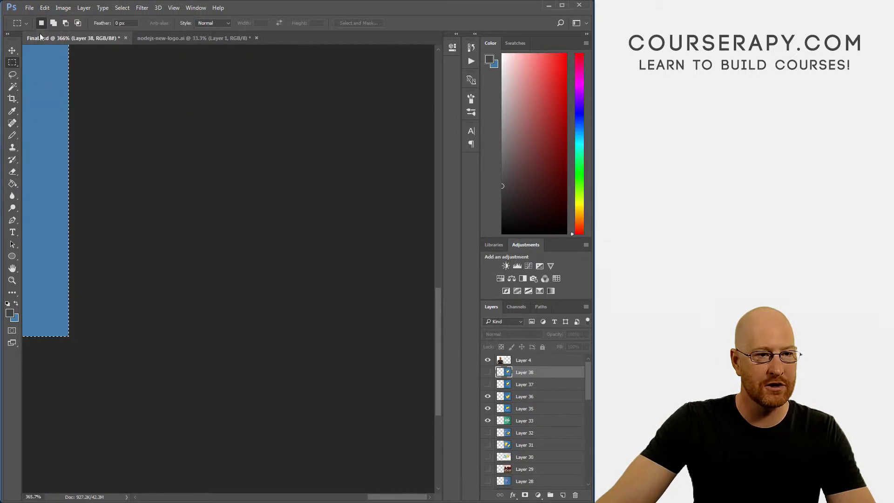
Create a new transparent document at the copied panel's size and paste the Python panel into it.
click(29, 7)
click(93, 22)
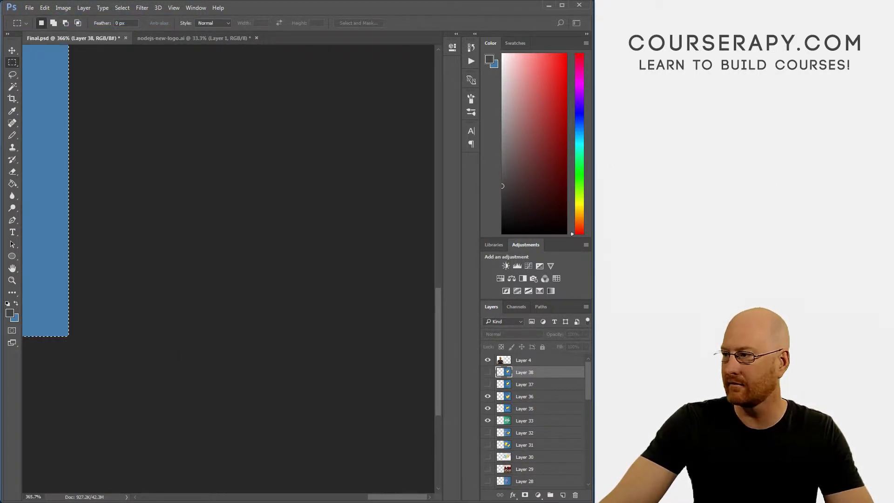
key(Return)
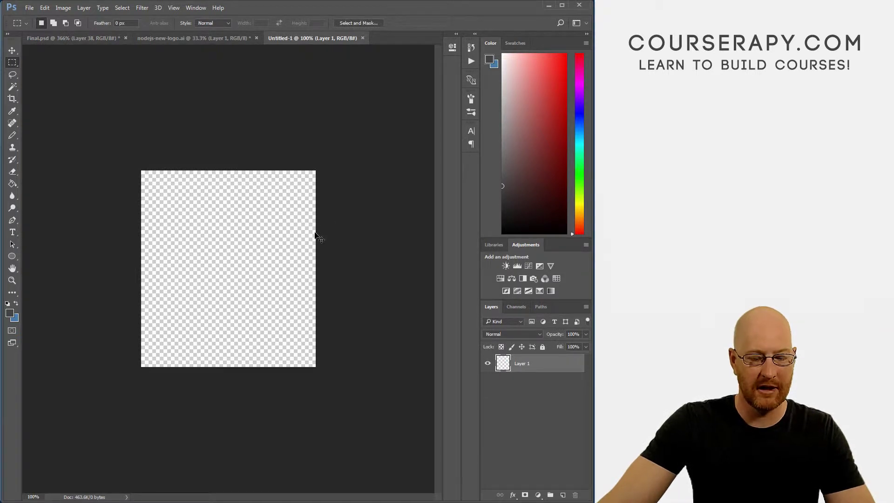
key(ctrl+v)
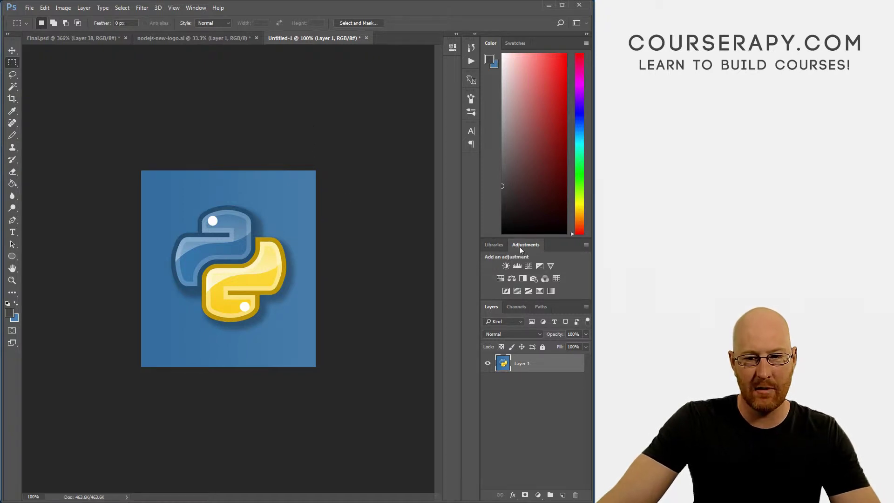
Set the foreground colour to black and cover the whole pasted Python panel using the Paint Bucket and a large Pencil.
click(503, 234)
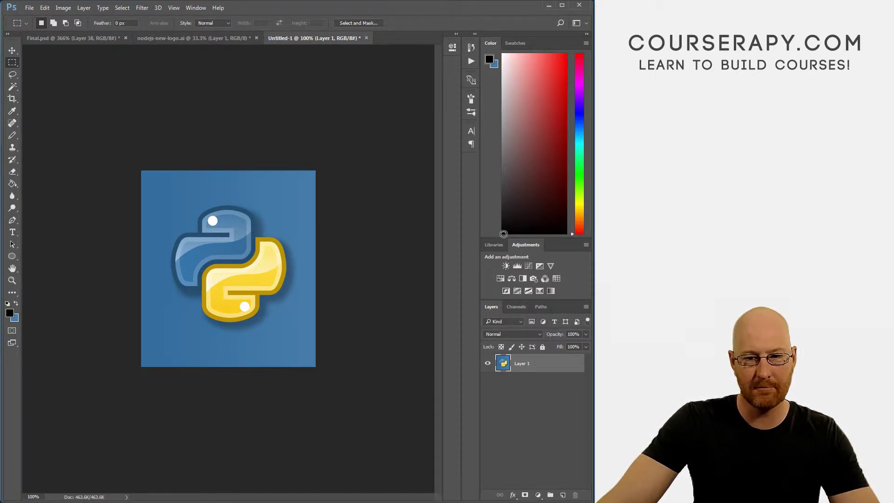
click(12, 184)
click(147, 199)
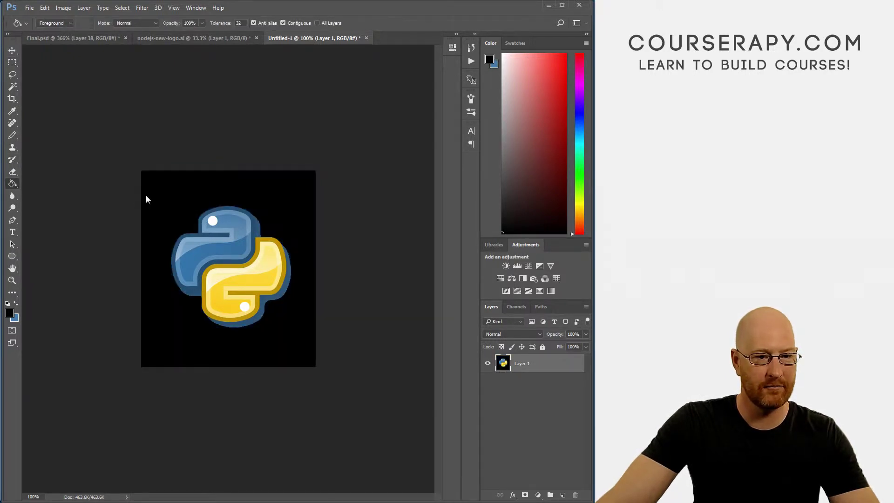
click(201, 227)
key(shift+b)
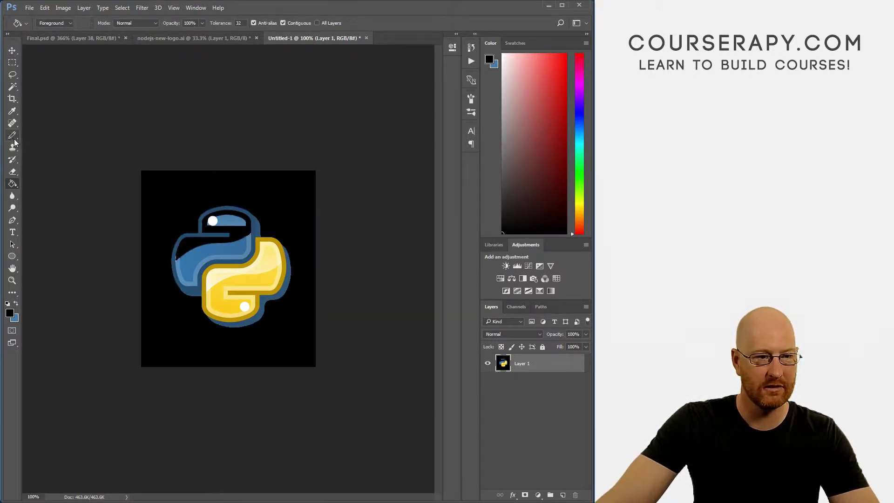
mouse_move(175, 309)
mouse_down()
mouse_move(189, 272)
mouse_move(243, 233)
mouse_move(303, 313)
mouse_up()
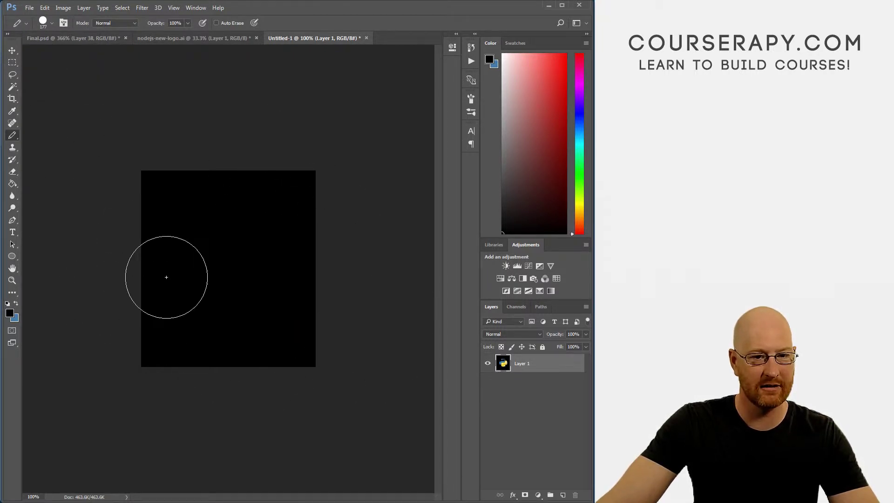
Copy the whole Node logo artwork from nodejs-new-logo.ai and paste it into the black panel document.
click(225, 38)
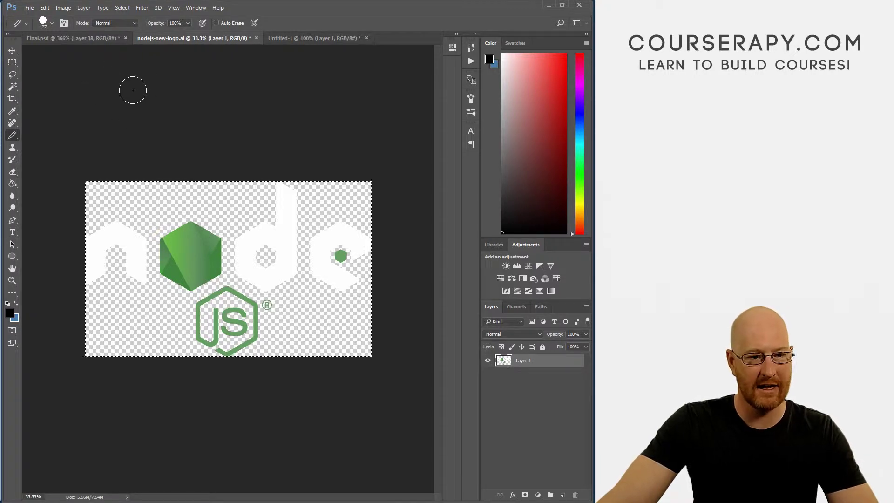
key(ctrl+a)
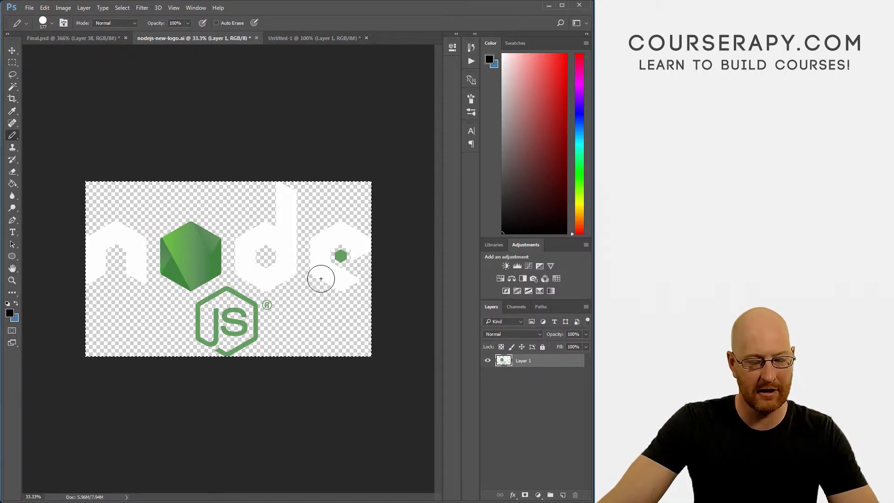
key(ctrl+c)
click(313, 38)
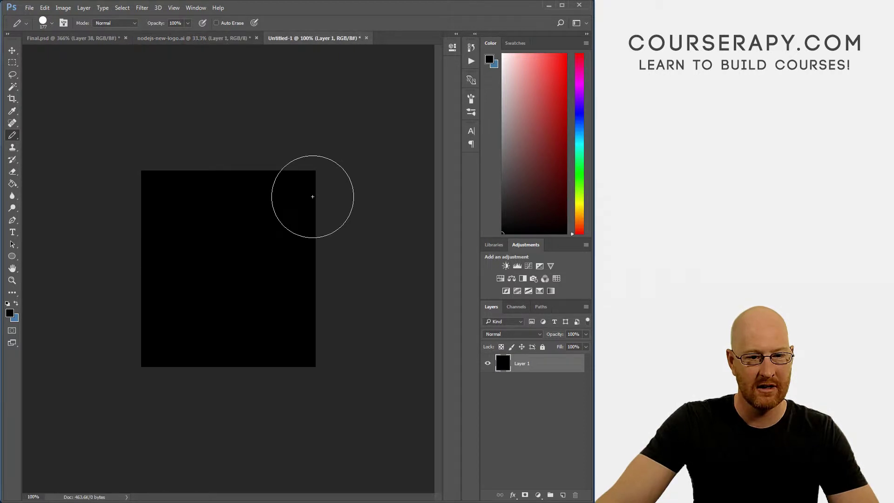
key(ctrl+v)
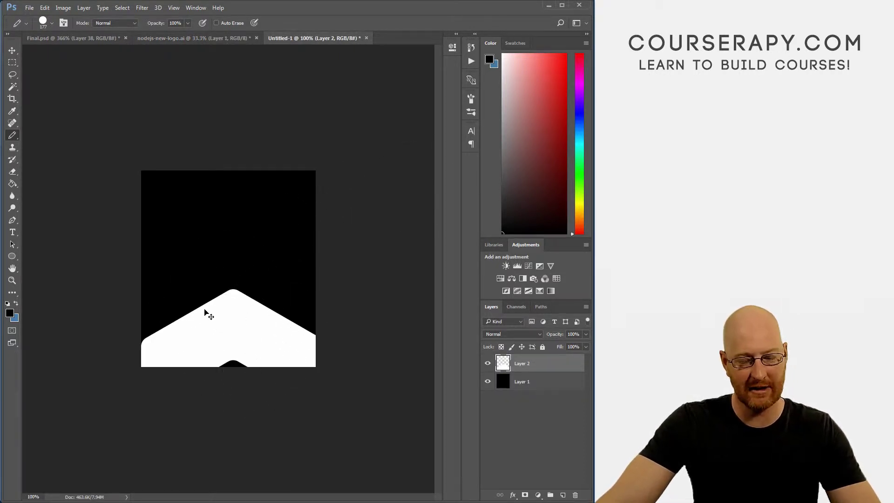
Scale the pasted Node logo to about 17% with Free Transform and centre it on the black panel.
key(ctrl+t)
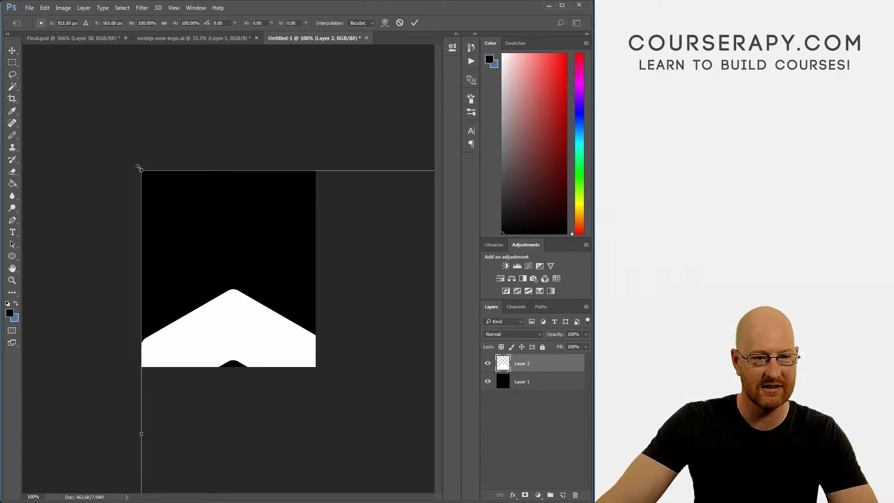
drag(138, 168, 117, 197)
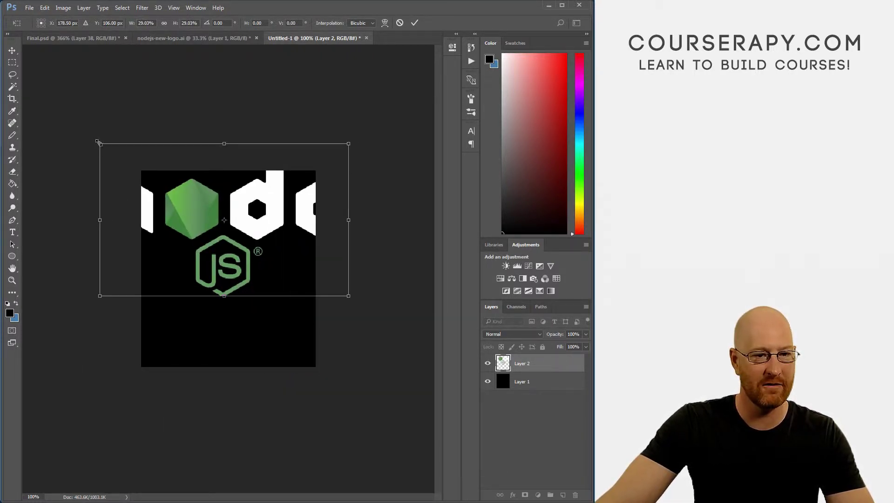
drag(98, 142, 202, 206)
drag(255, 237, 207, 259)
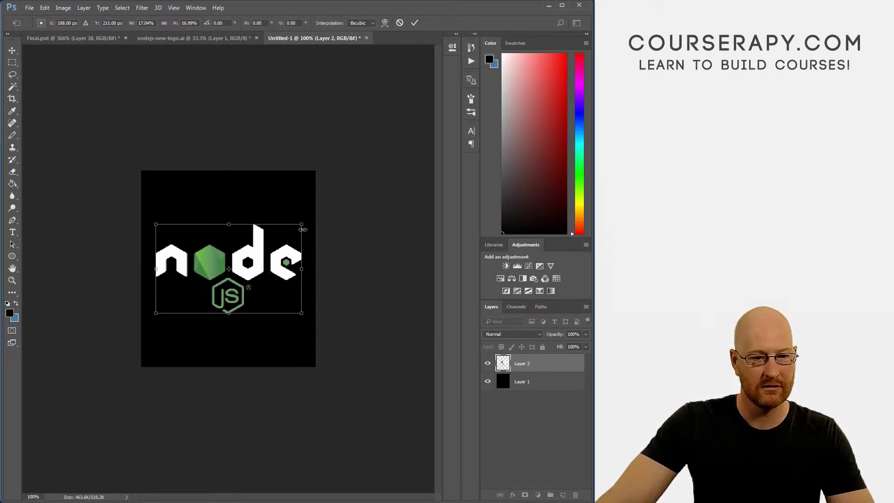
key(Return)
key(b)
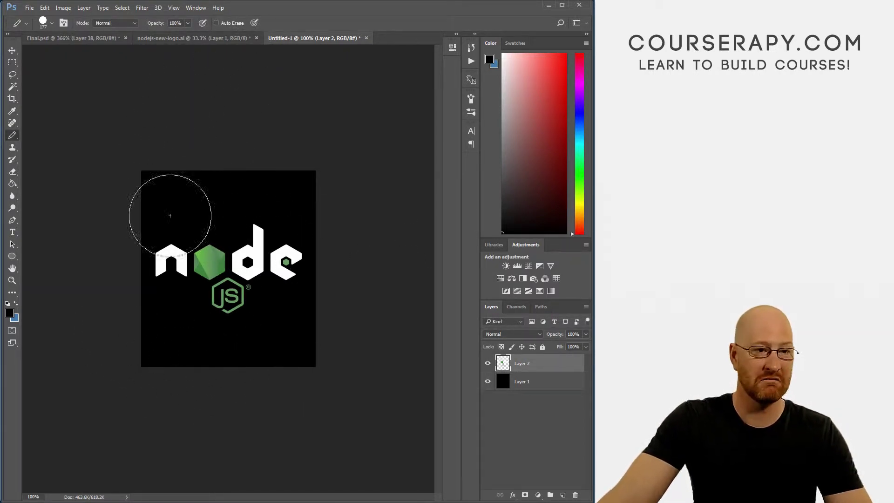
Select the entire black panel canvas and copy its merged artwork, including the Node logo.
click(43, 8)
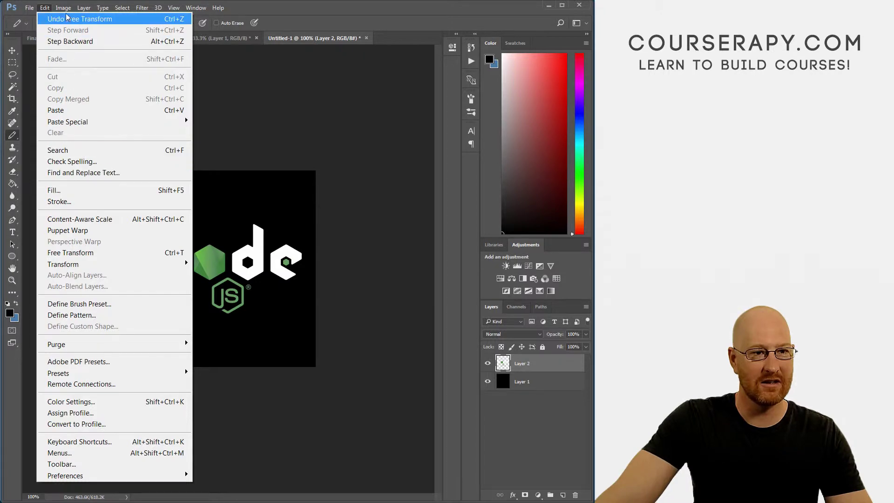
click(126, 19)
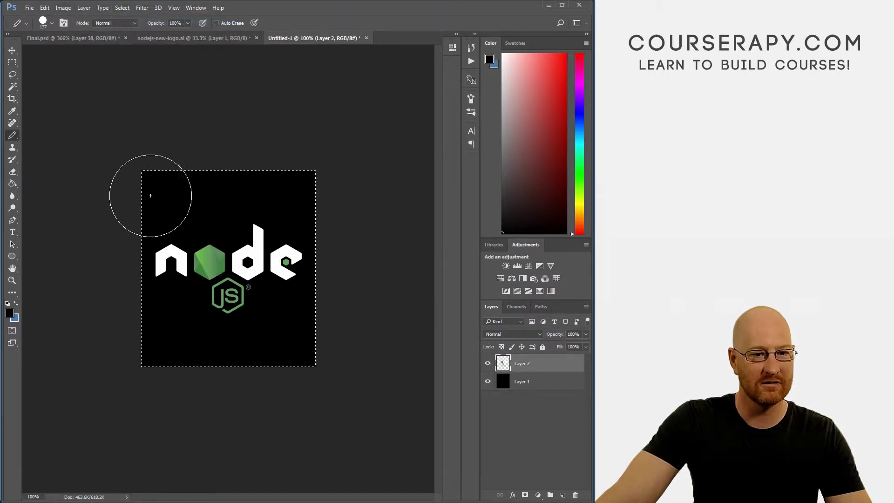
click(45, 8)
click(73, 99)
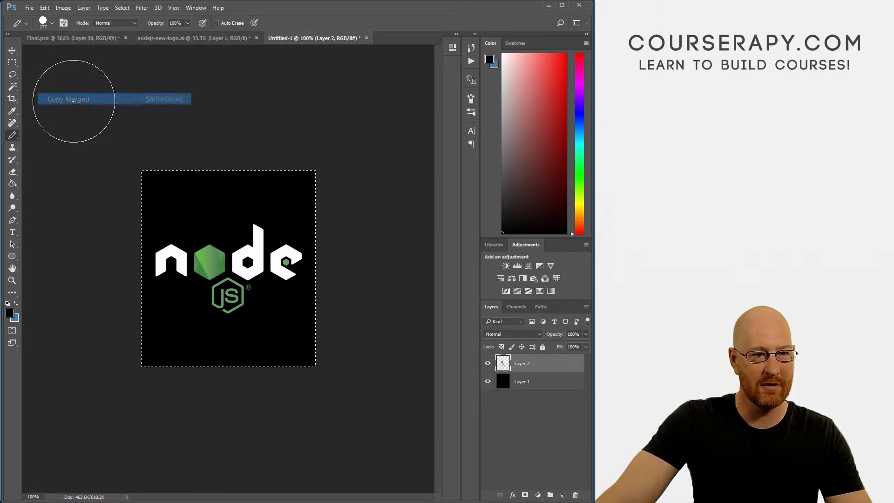
In Final.psd, paste the Node panel over the selected Python panel beside the portrait.
click(72, 38)
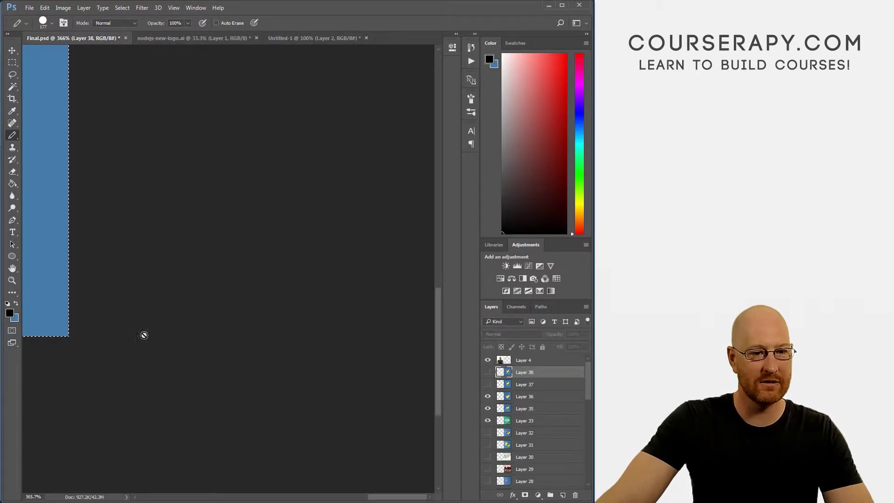
click(13, 279)
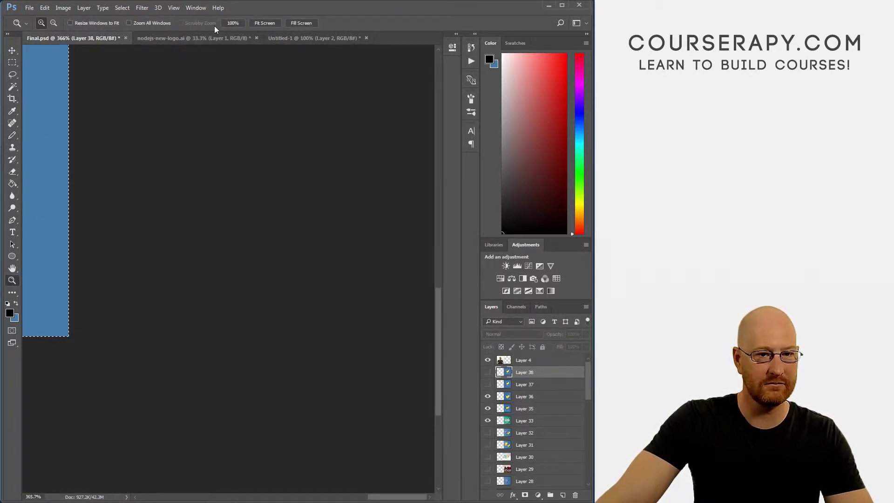
click(263, 22)
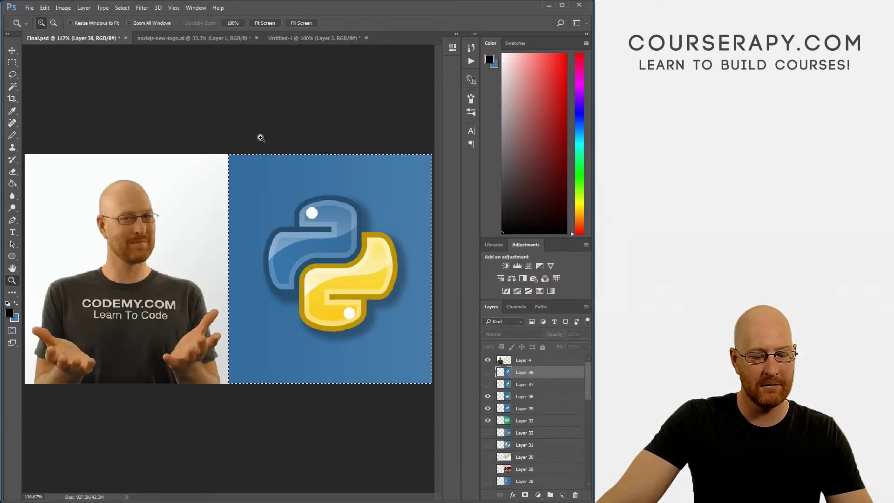
key(ctrl+v)
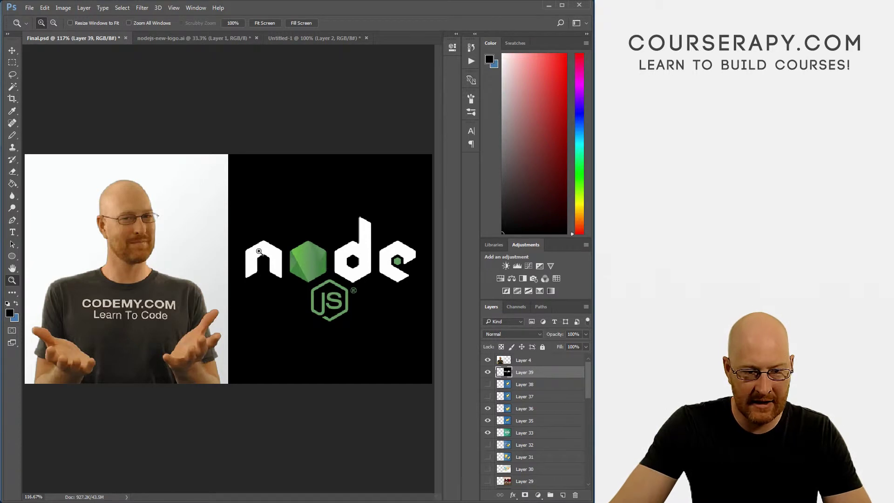
click(282, 252)
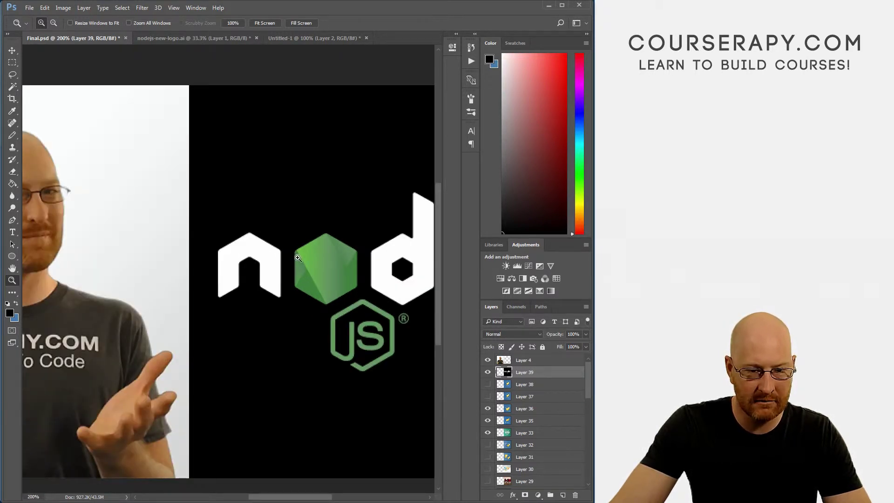
click(233, 23)
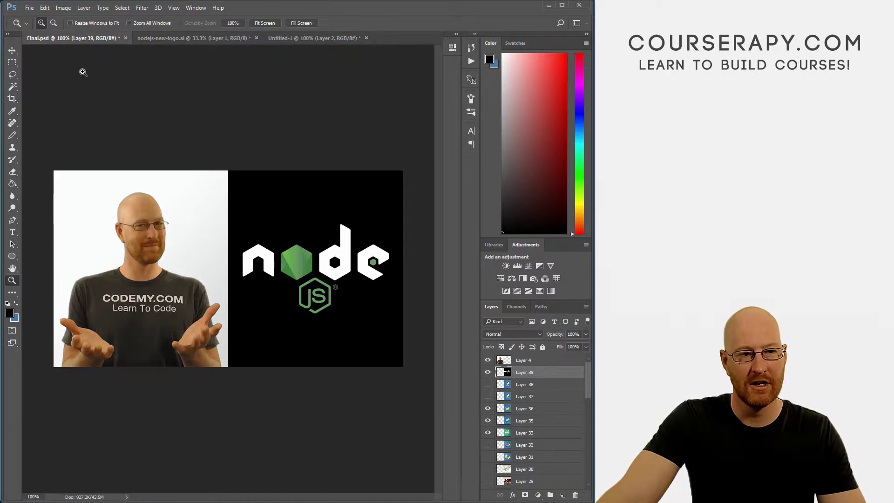
Export the finished thumbnail as Thumbnail1 into the Node Intro folder under Dropbox 1NEW_MY_VIDEOS_2.
click(29, 9)
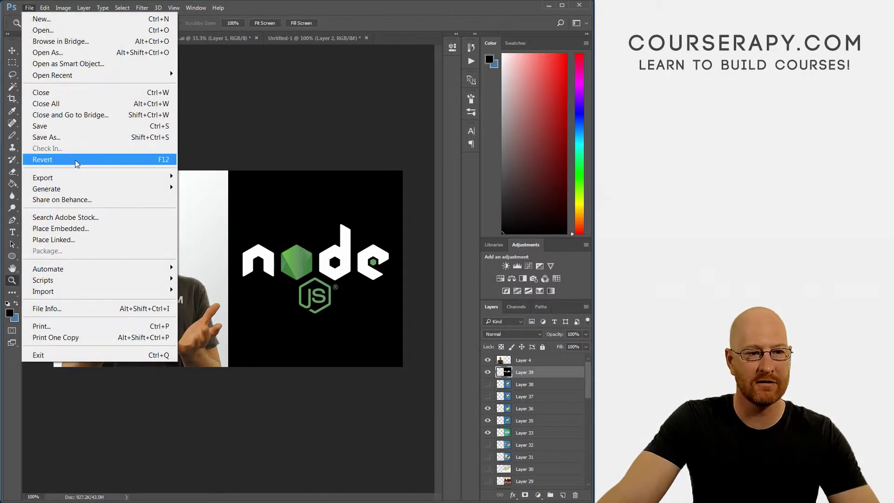
click(218, 177)
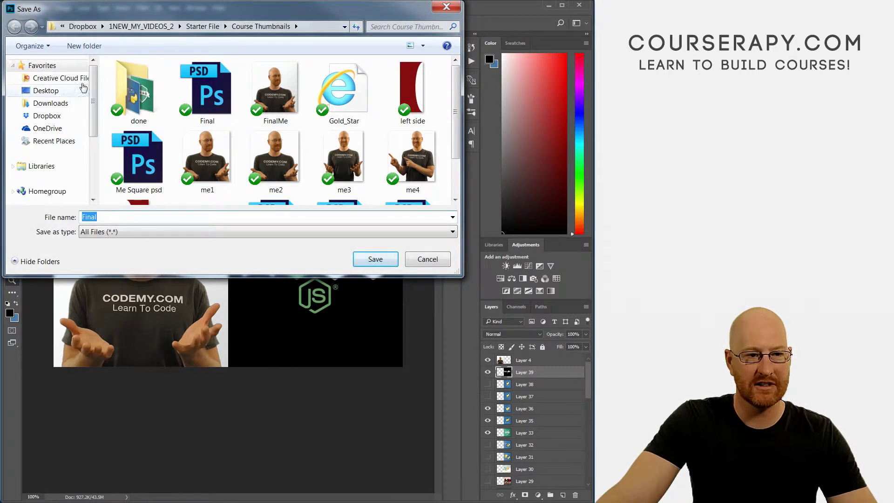
click(142, 26)
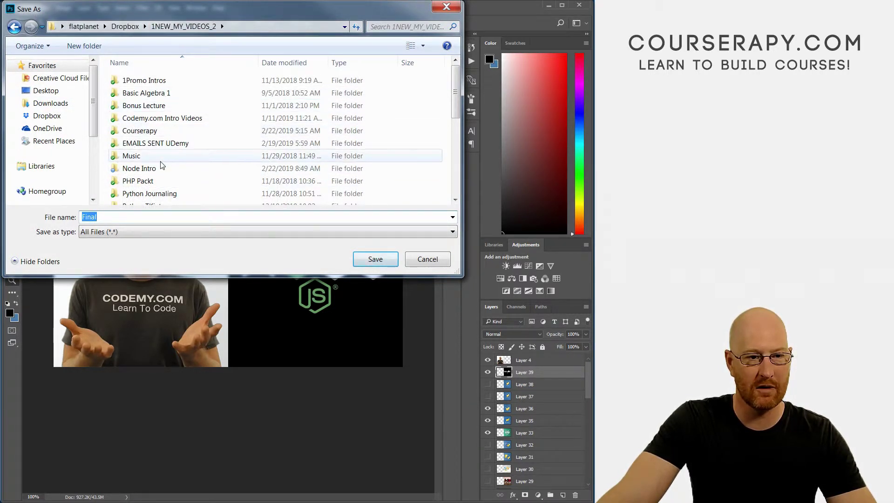
double_click(146, 173)
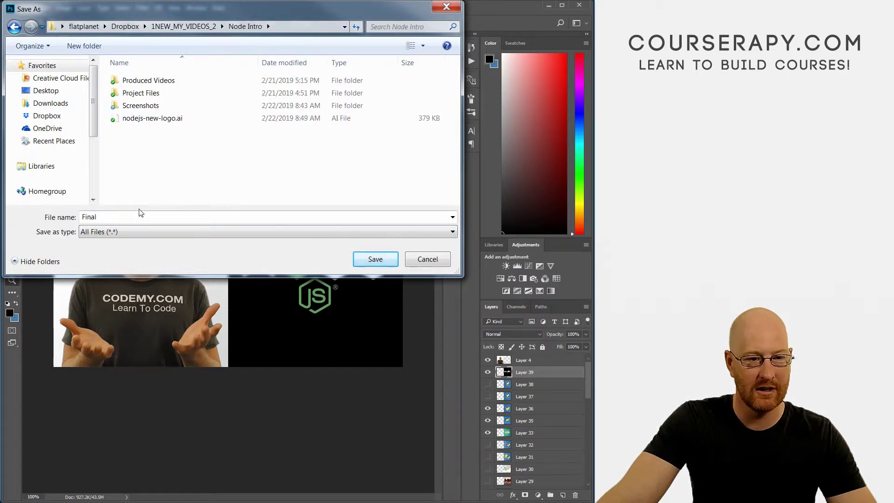
double_click(196, 218)
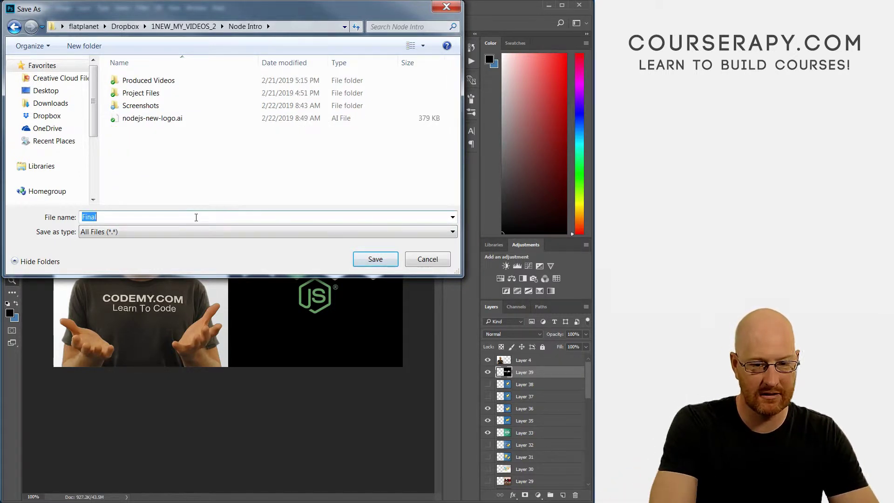
text(Thumbnail1)
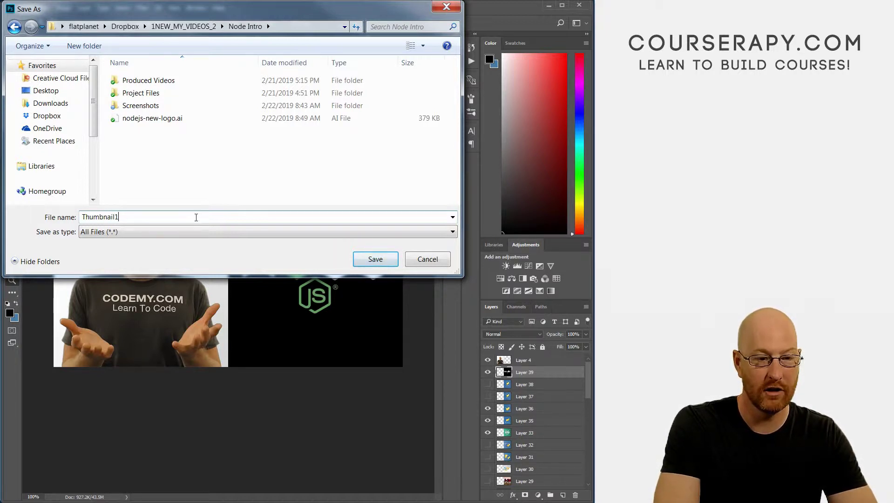
key(Return)
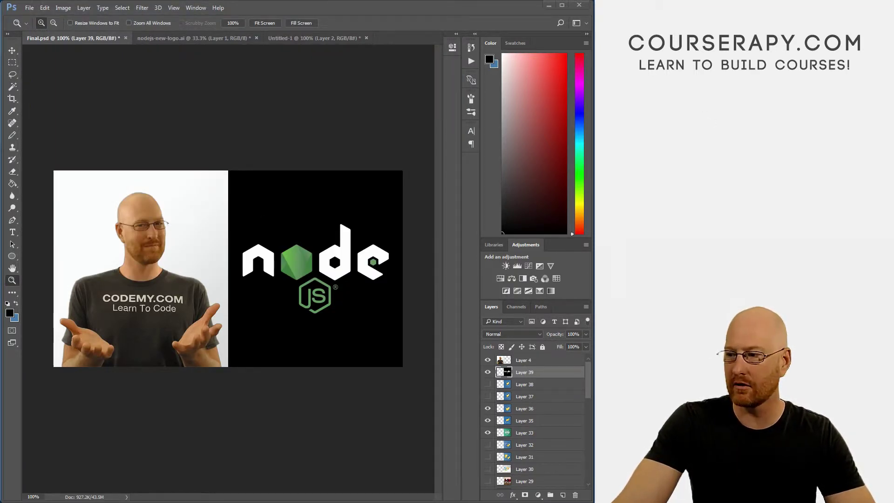
Switch to the browser with the Udemy pages and open the Instructor Dashboard.
key(alt+Tab)
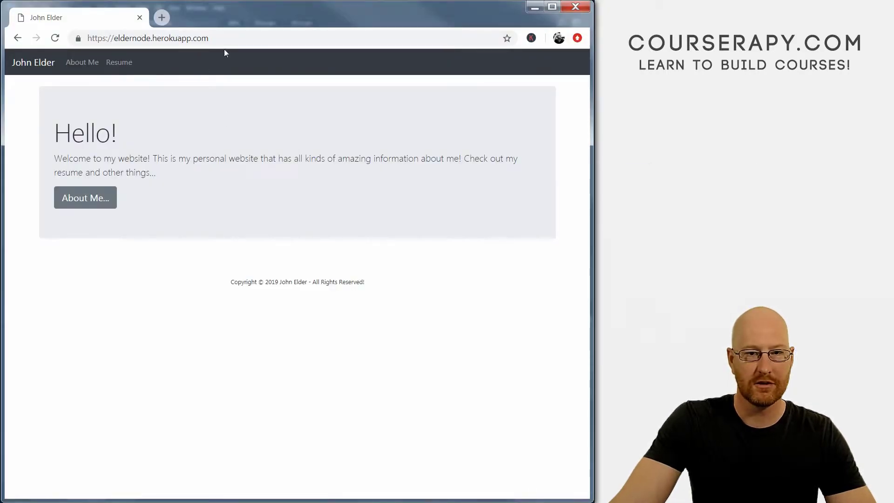
click(535, 7)
key(alt+Tab)
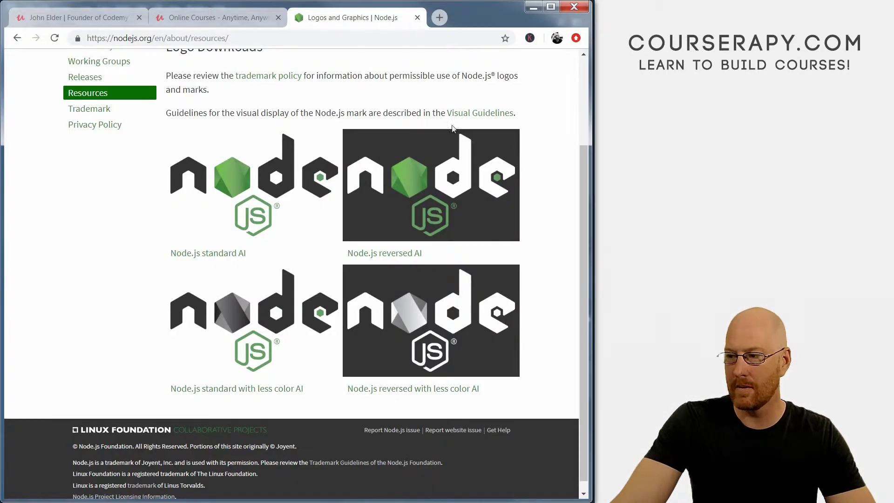
click(107, 17)
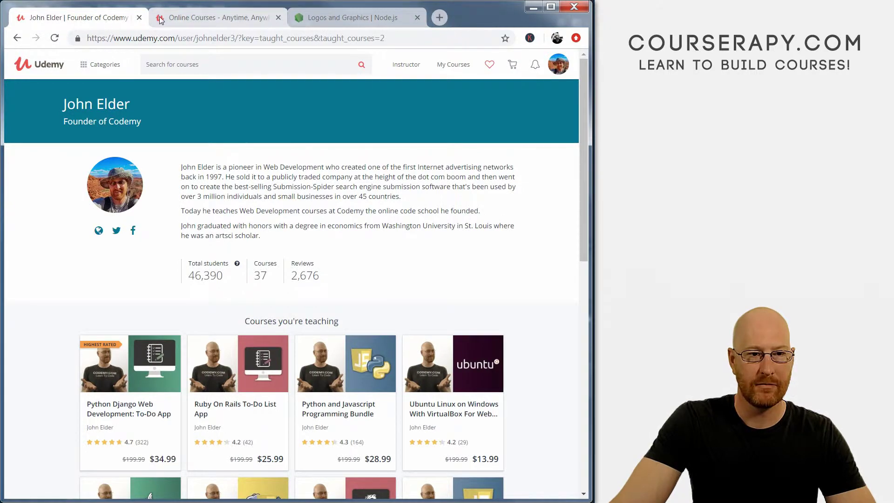
click(209, 17)
mouse_move(406, 64)
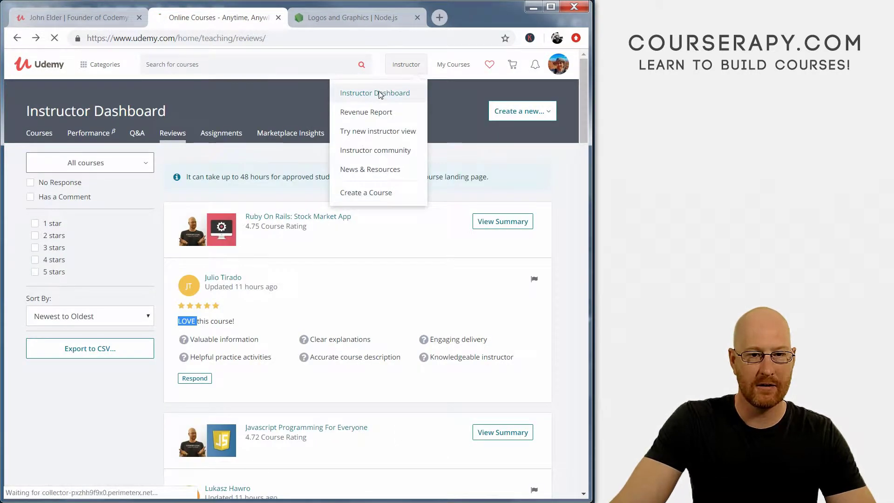
click(379, 92)
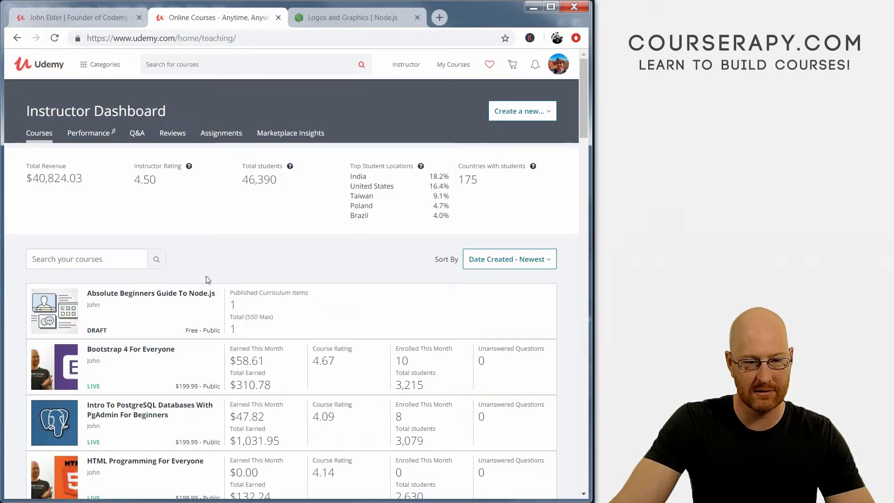
Open the landing page settings of the Absolute Beginners Guide To Node.js draft and highlight the 750x422 course image size guideline.
click(142, 303)
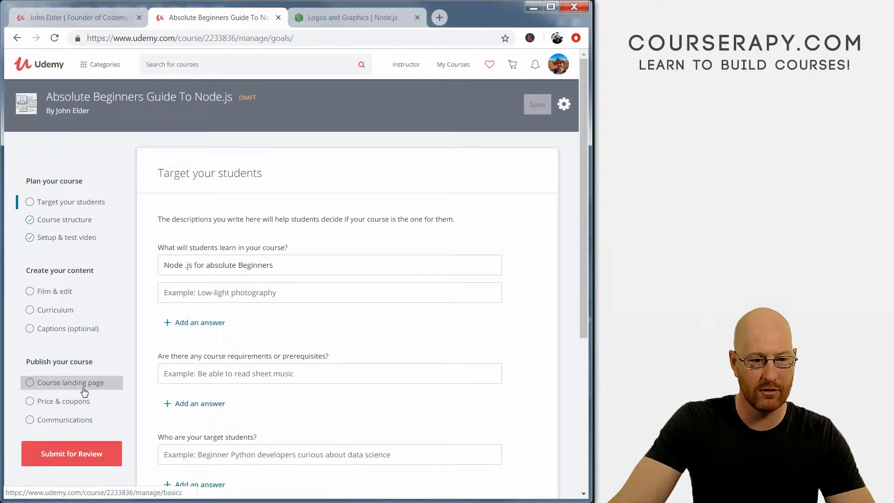
click(80, 385)
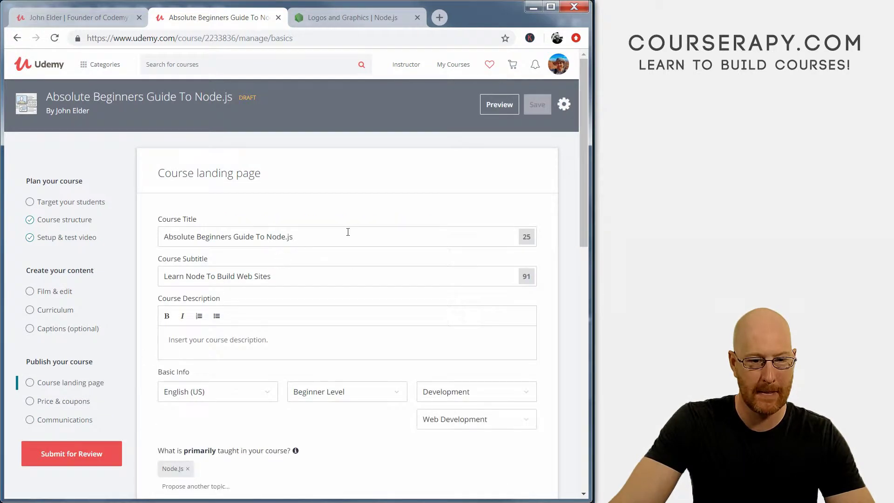
scroll(298, 224, down, 9)
scroll(315, 182, up, 1)
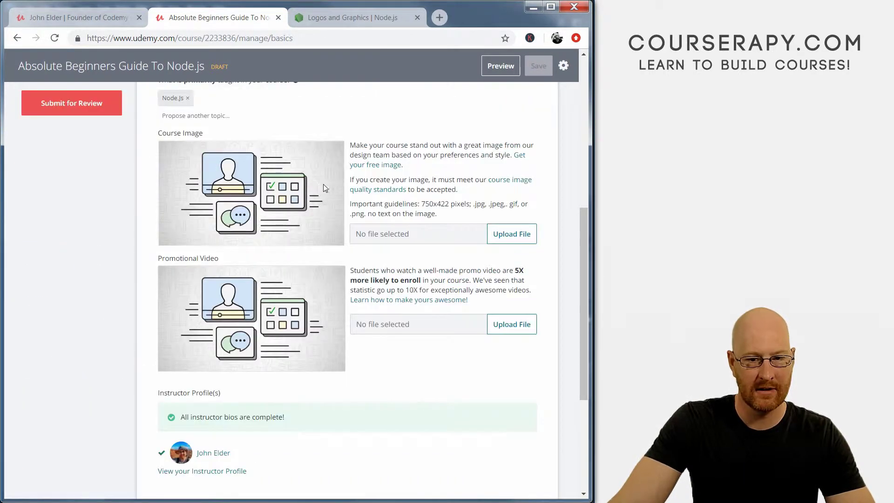
drag(423, 202, 452, 200)
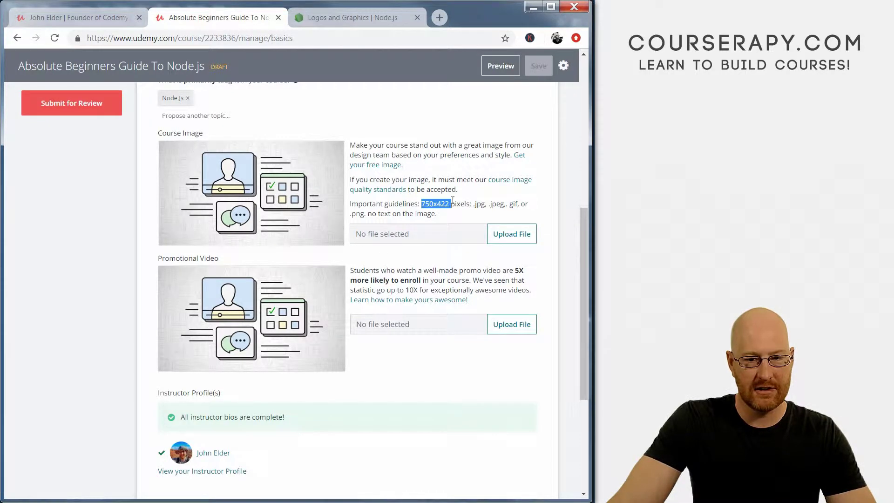
Upload Thumbnail1 from the Node Intro folder in 1NEW_MY_VIDEOS_2 as the course image and save the landing page.
click(513, 241)
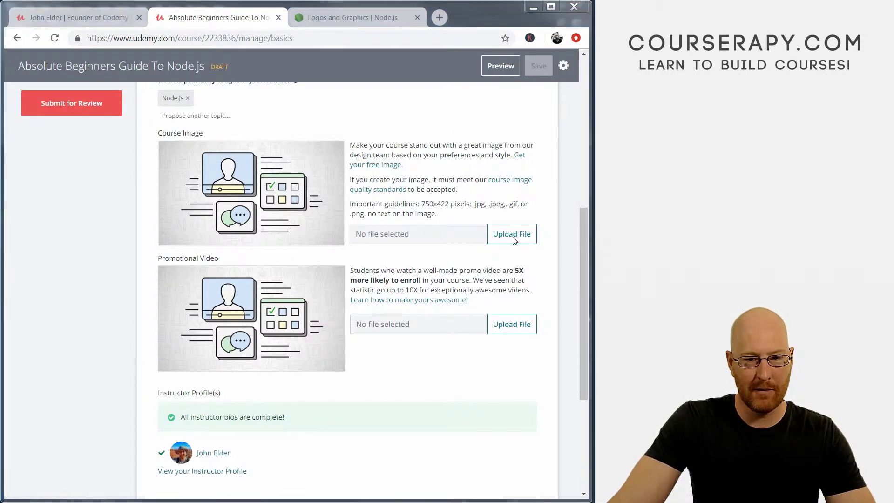
click(144, 26)
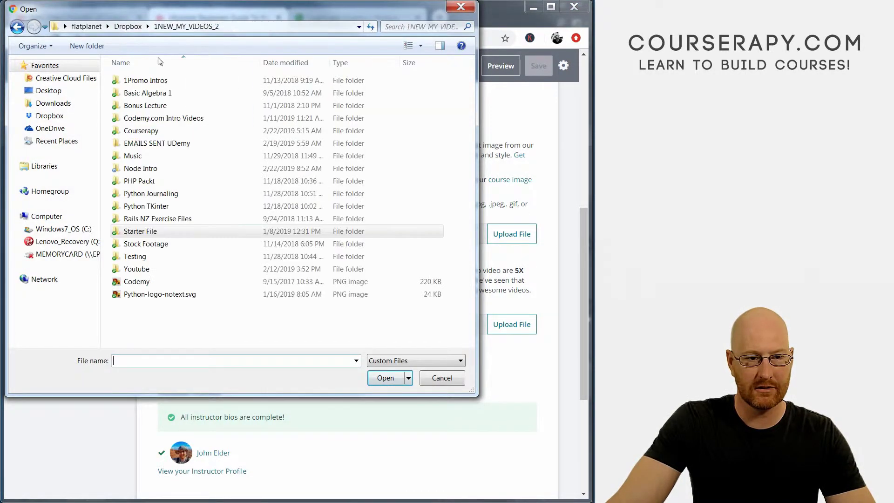
double_click(138, 171)
double_click(138, 118)
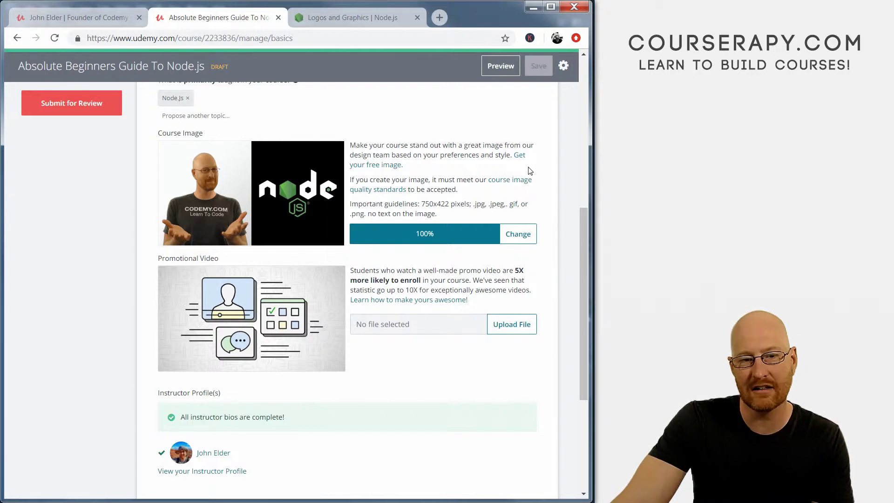
click(570, 57)
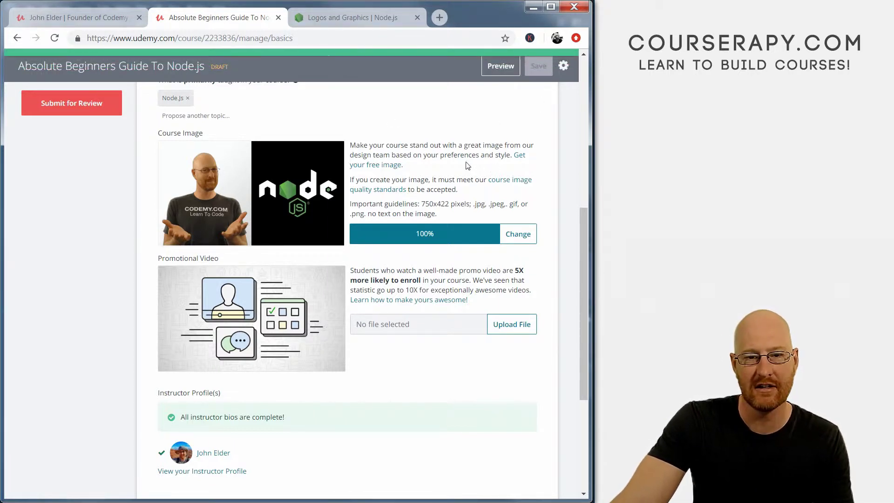
Open the Instructor Dashboard and compare the Node.js course's thumbnail with those of the other courses in the list.
scroll(465, 166, up, 8)
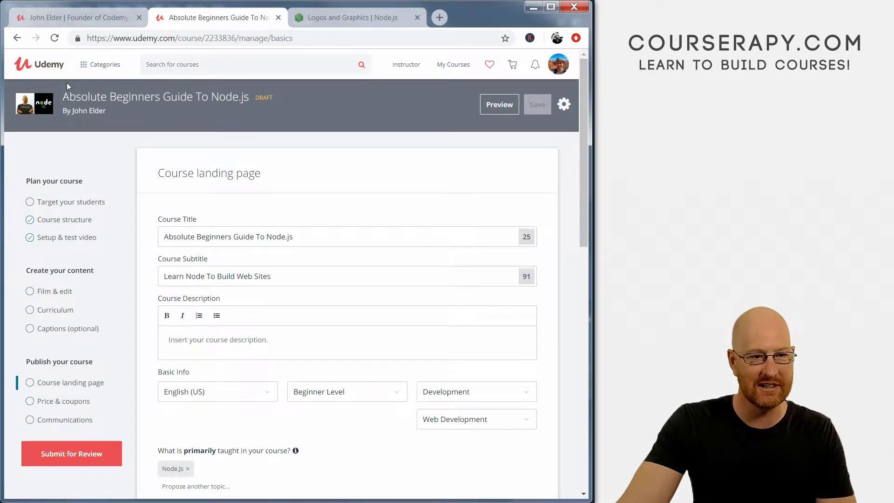
mouse_move(388, 65)
click(385, 95)
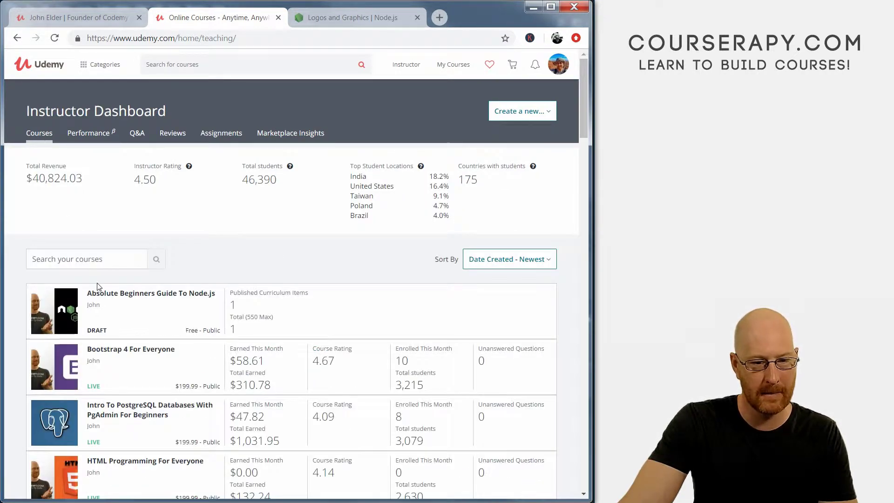
scroll(146, 222, down, 3)
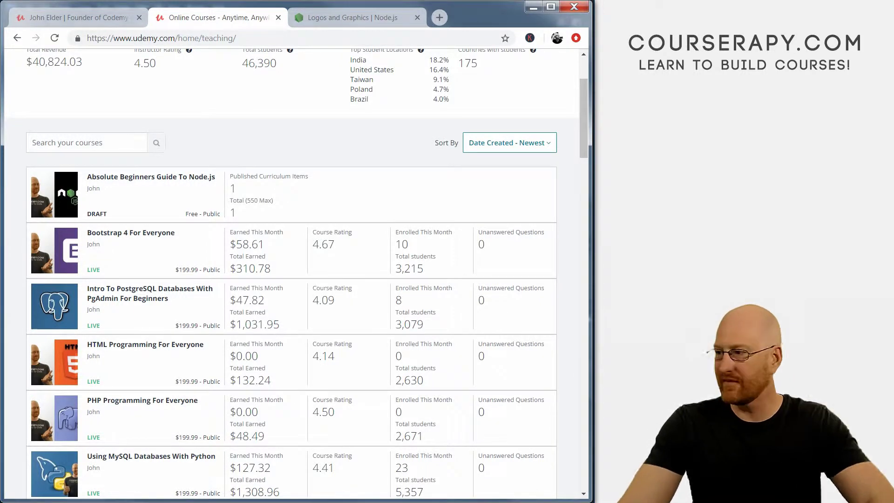
Switch to Photoshop and clear the selection in the Untitled-1 document with the Node logo panel.
key(alt+Tab)
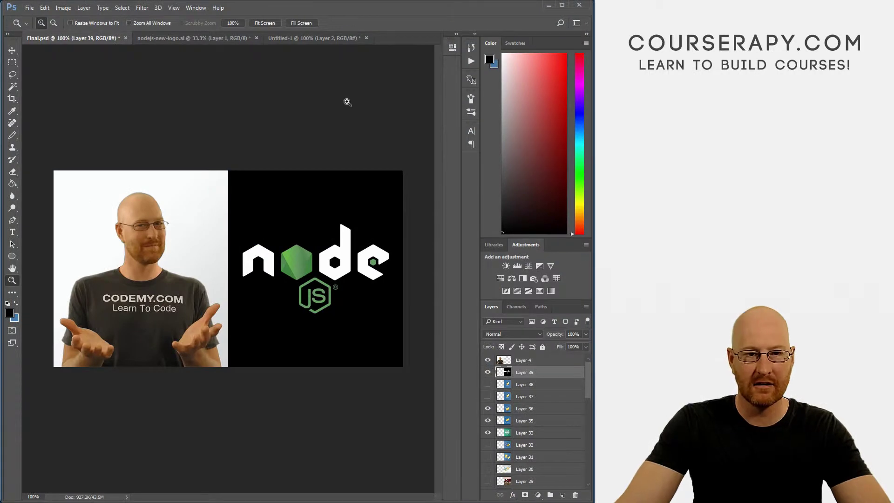
click(305, 38)
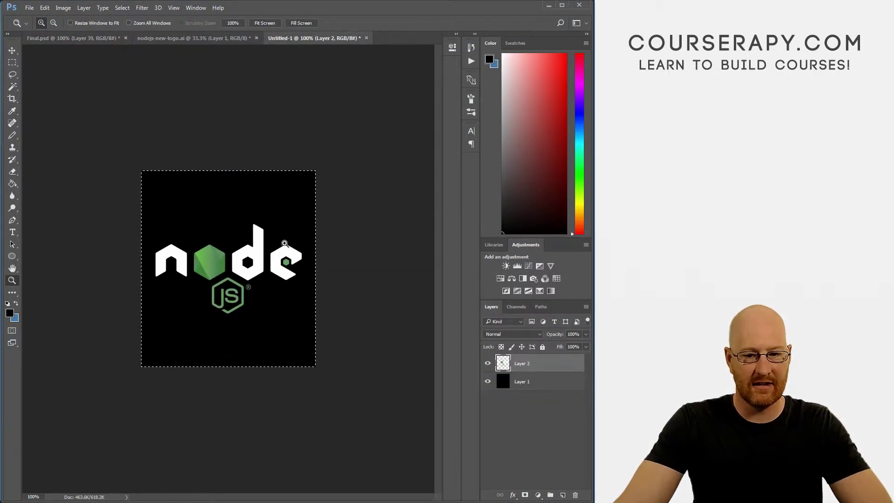
click(526, 375)
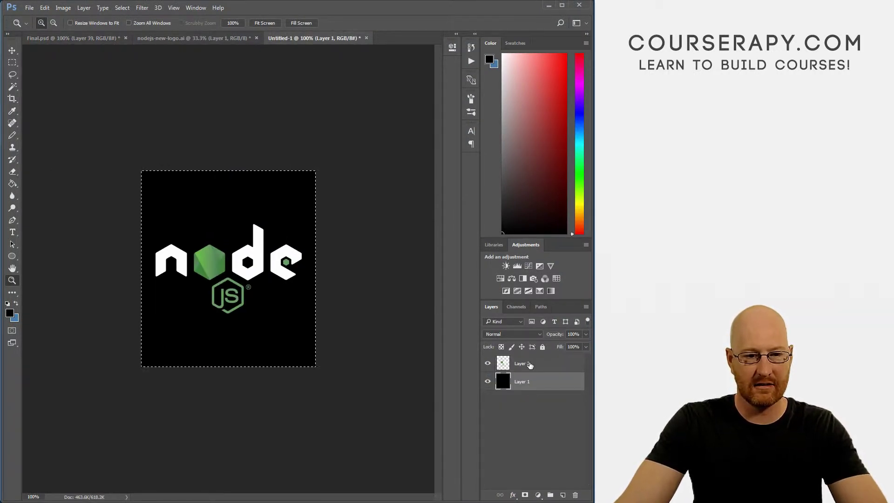
click(122, 8)
click(124, 28)
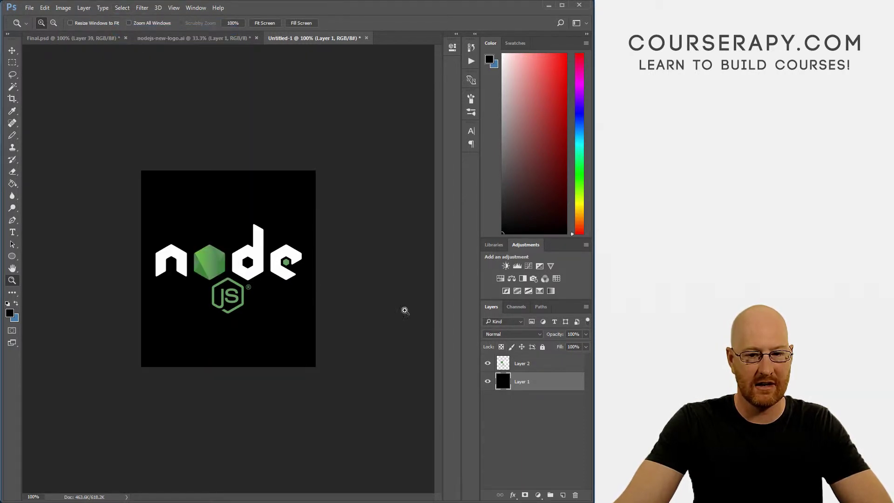
Scale the Node logo on Layer 2 down to about 95% and recentre it on the black background.
click(528, 366)
key(ctrl+t)
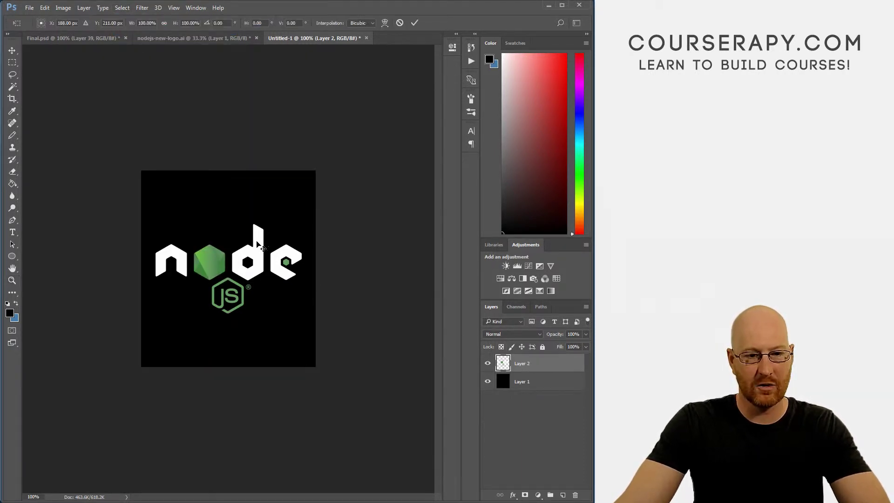
drag(156, 225, 162, 229)
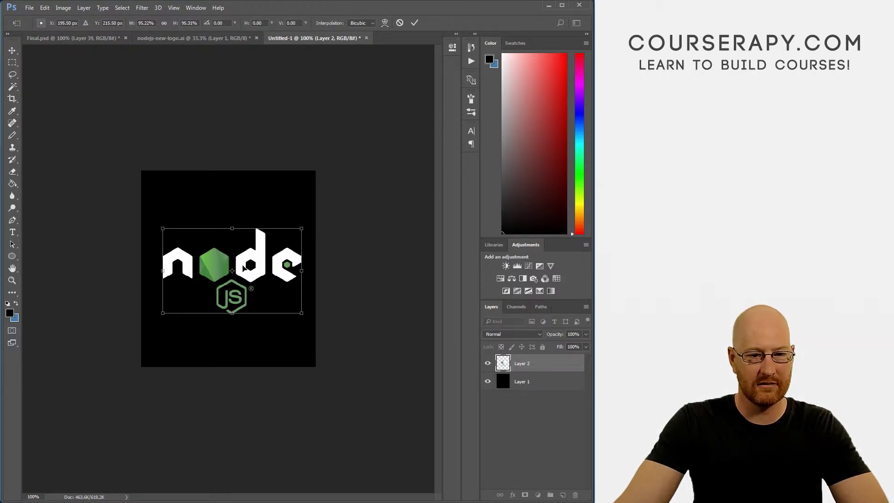
drag(244, 267, 239, 267)
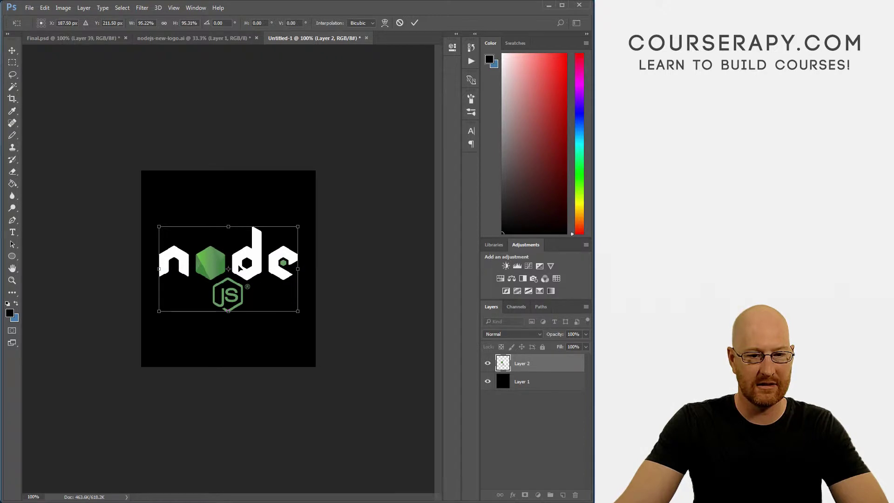
key(Return)
key(z)
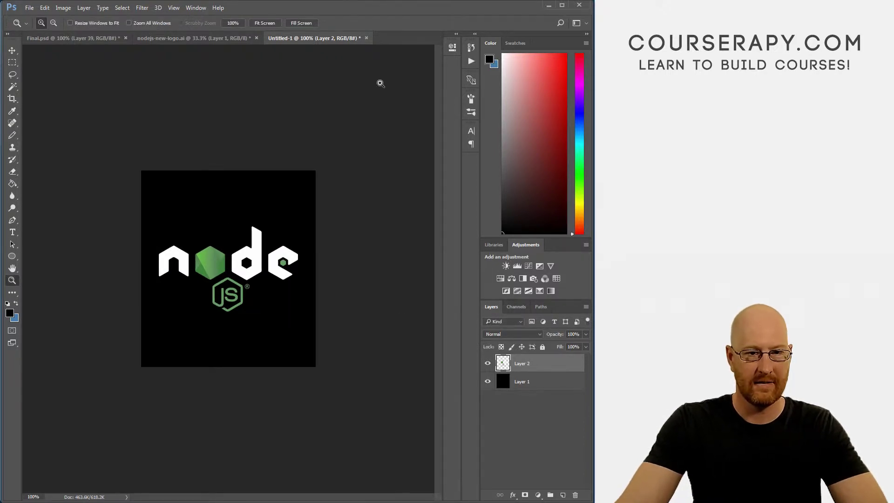
Copy the whole Node panel merged, paste it into Final.psd and align it over the existing Node panel beside the portrait.
key(ctrl+a)
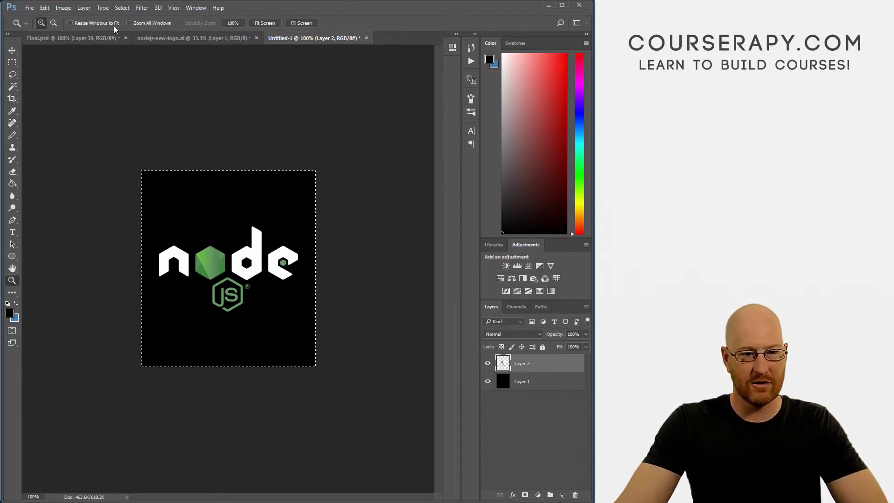
click(45, 8)
click(70, 99)
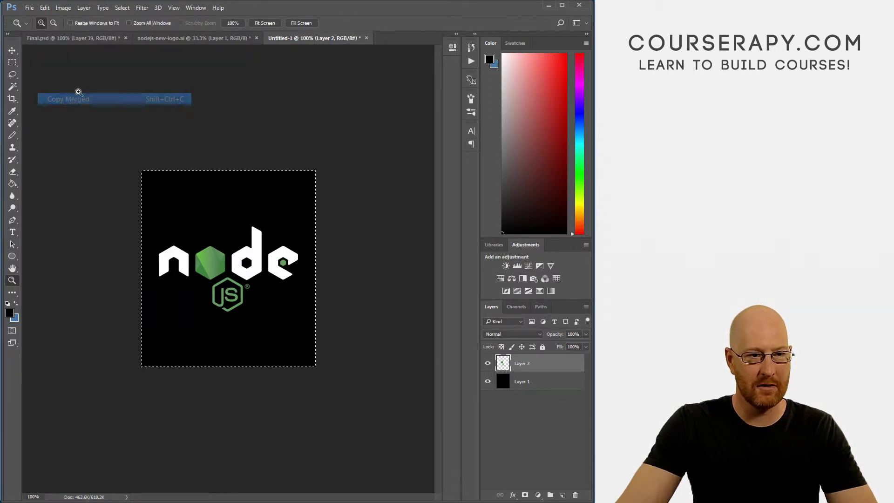
click(83, 43)
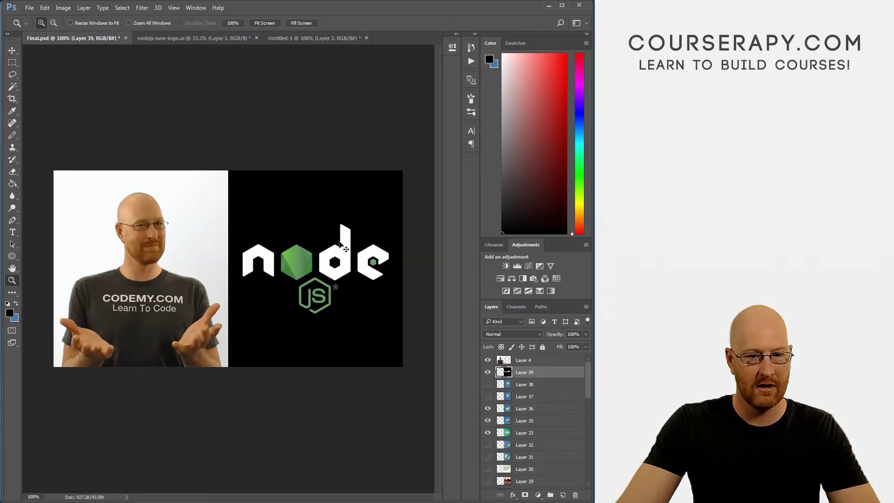
key(ctrl+v)
key(v)
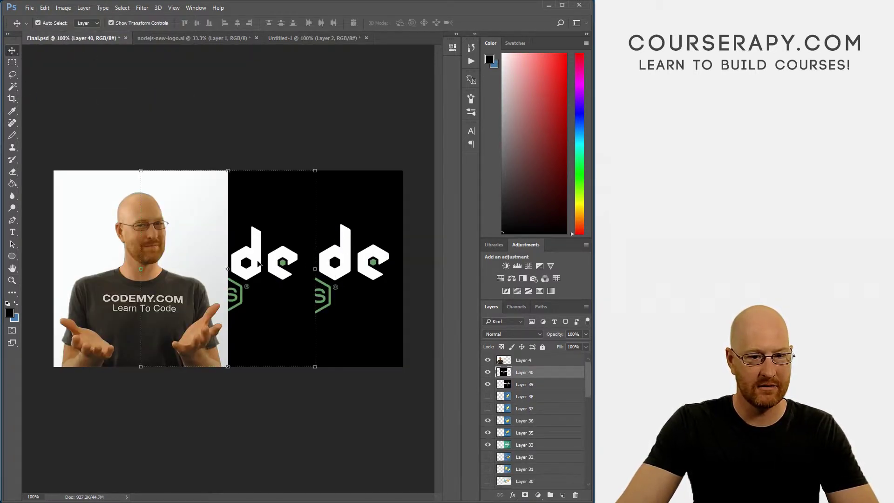
drag(258, 264, 342, 267)
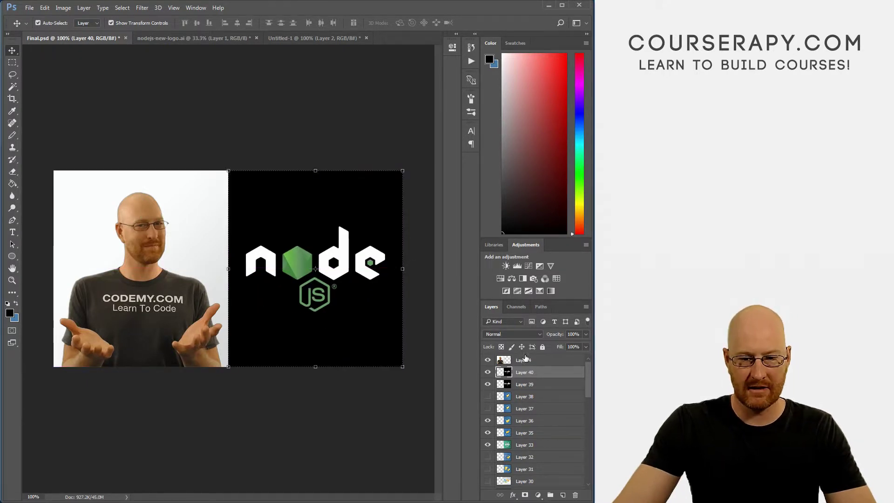
Toggle the visibility of the newly pasted Node layer to compare the smaller logo with the previous version.
click(487, 372)
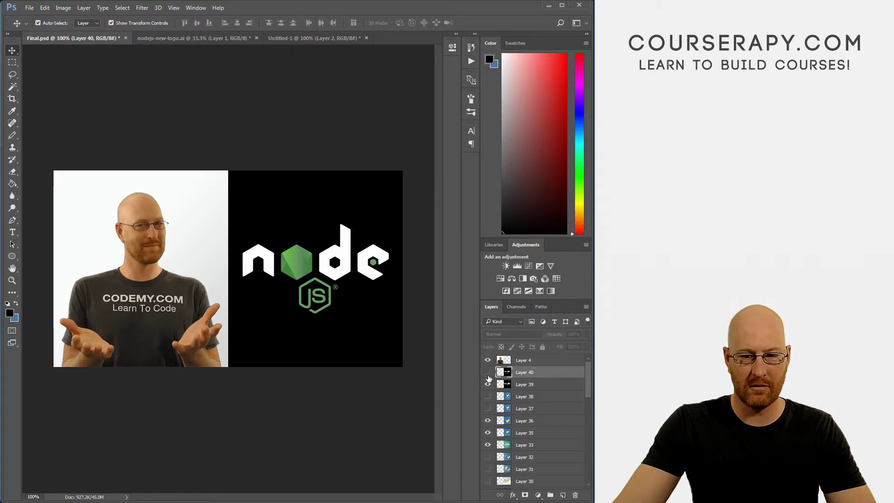
click(487, 373)
click(488, 376)
click(488, 376)
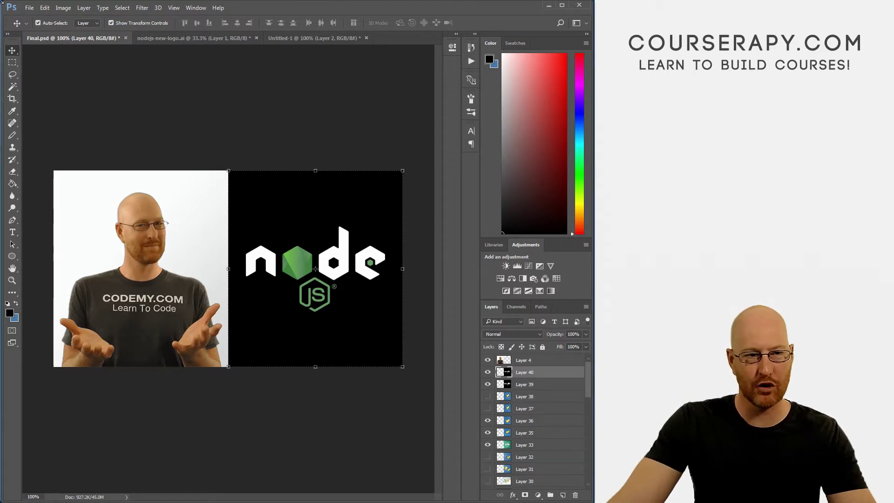
Export the revised thumbnail as a PNG named Thumbnail2 in the Node Intro folder.
click(29, 8)
mouse_move(40, 177)
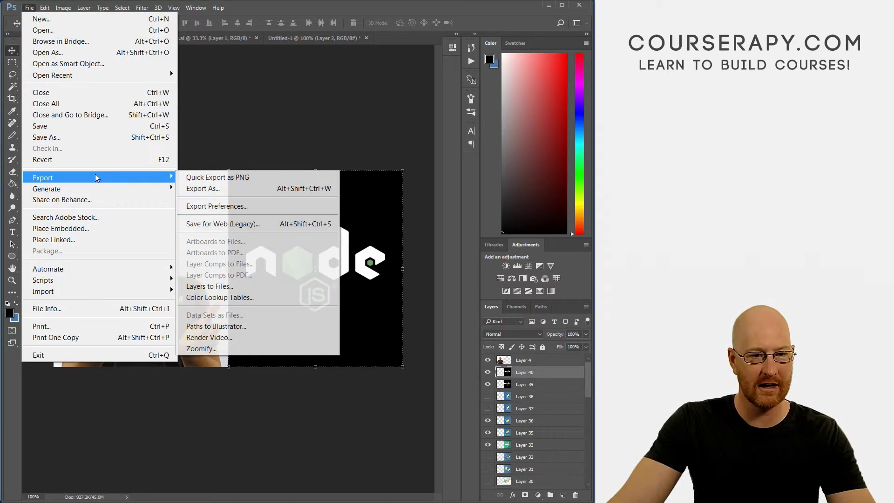
click(215, 179)
click(156, 132)
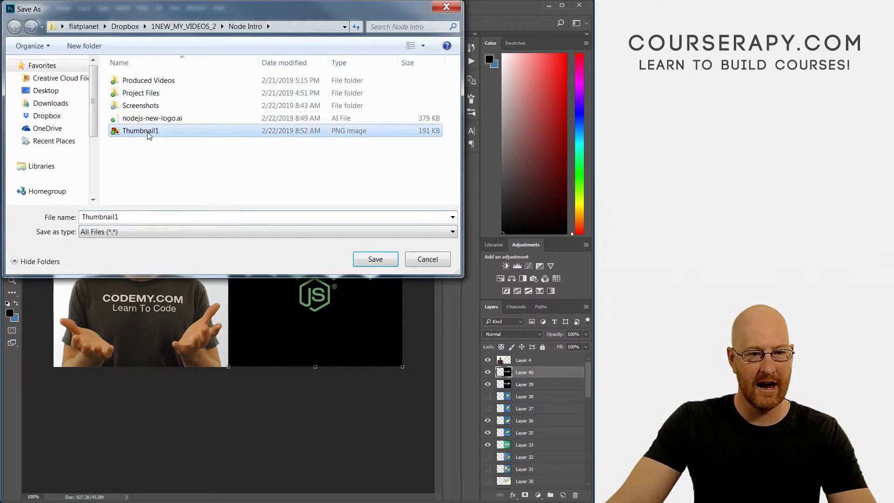
click(140, 216)
key(BackSpace)
text(2)
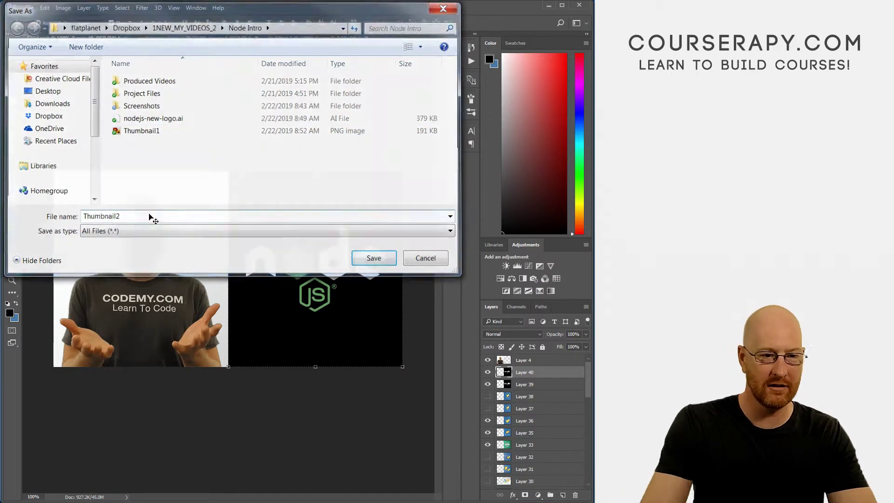
key(Return)
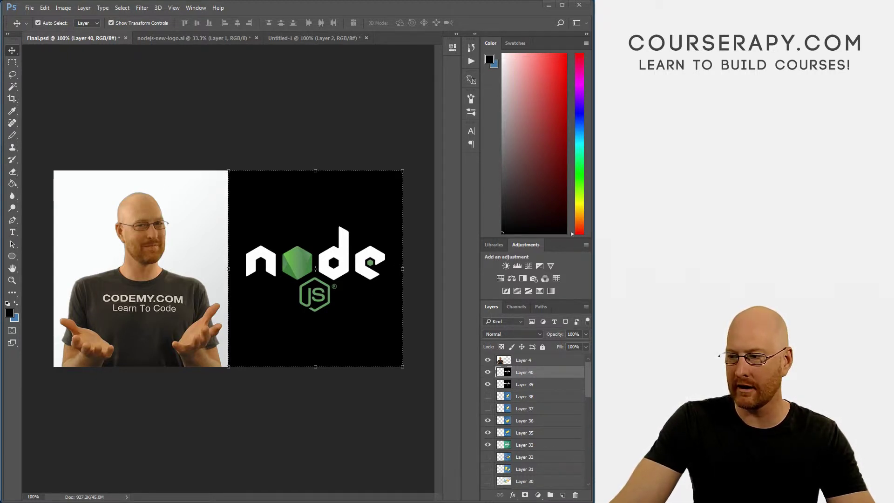
Switch back to the browser and open the landing page settings of the Absolute Beginners Guide To Node.js draft.
key(alt+Tab)
click(146, 188)
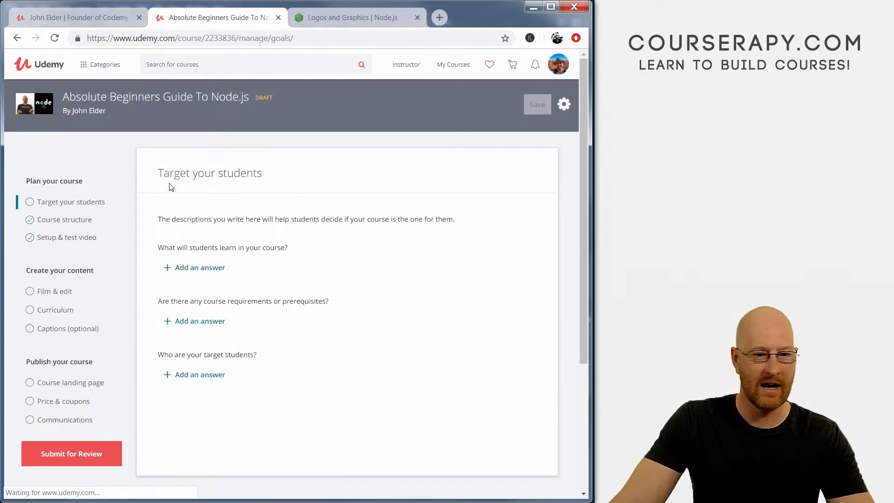
click(71, 382)
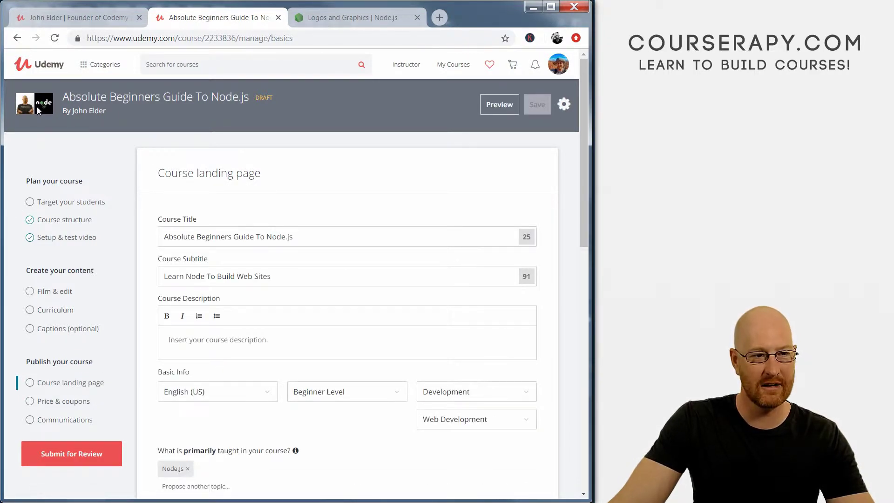
Upload Thumbnail2 from the Node Intro folder as the new course image and save the landing page.
scroll(320, 259, down, 7)
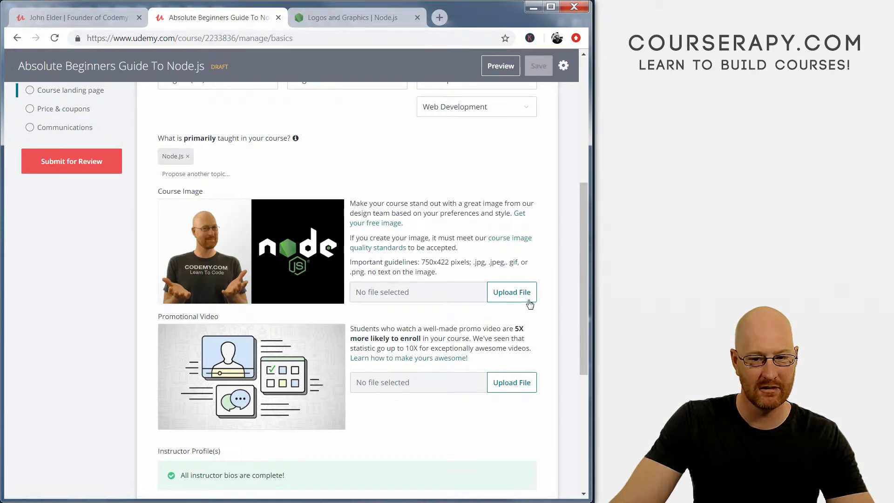
click(529, 300)
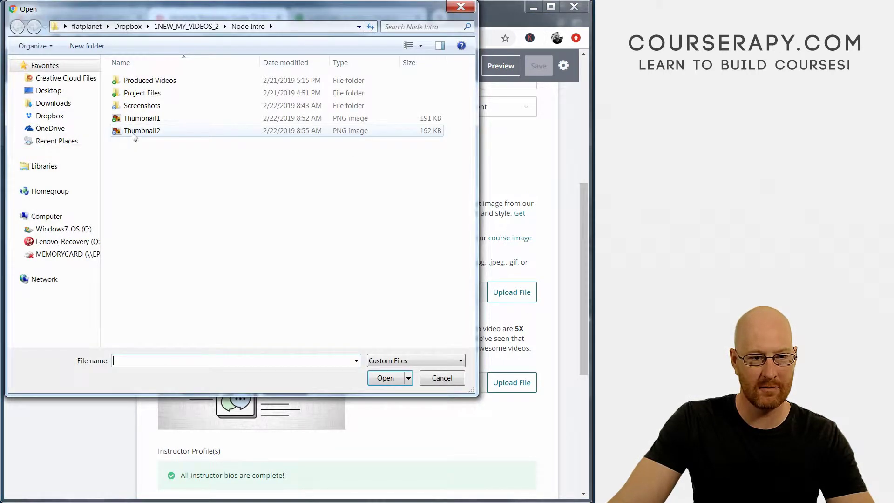
double_click(134, 132)
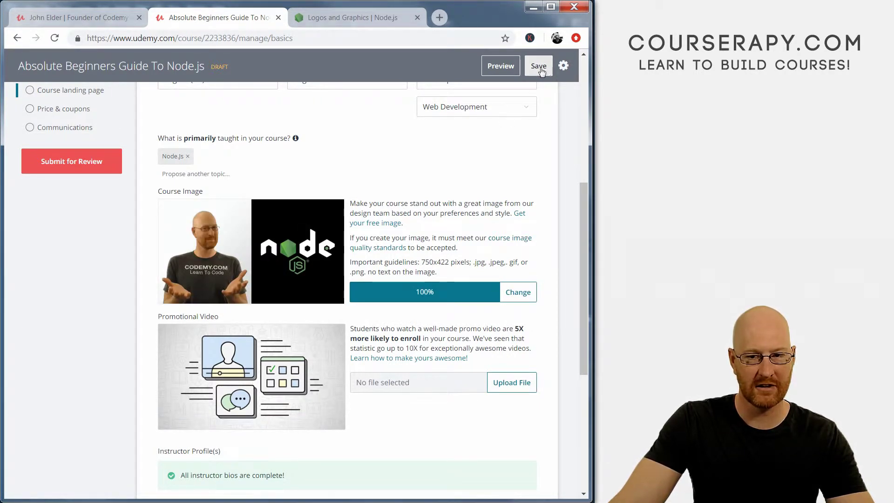
click(539, 69)
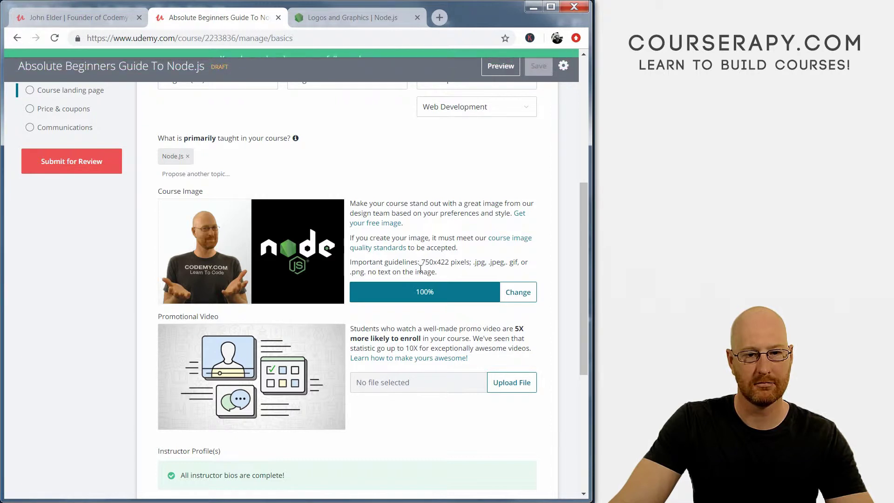
Check the course's thumbnail on the Instructor Dashboard and bring up the Node.js Logos and Graphics page.
scroll(417, 265, up, 7)
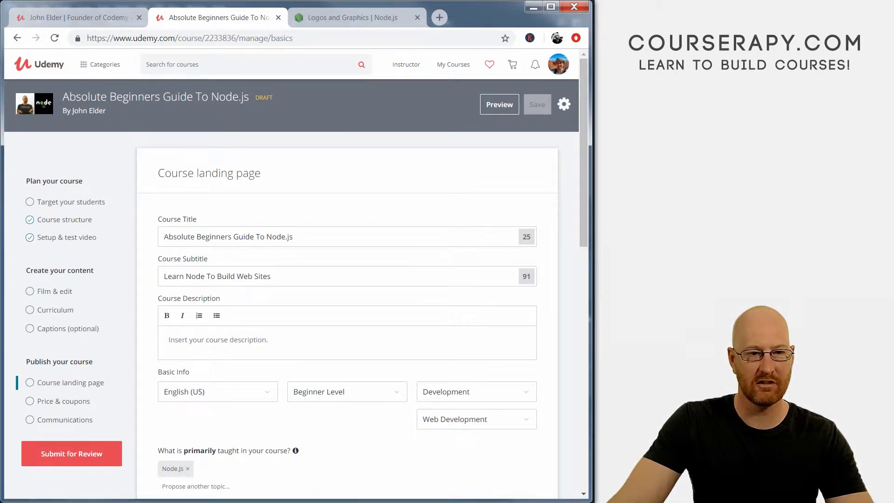
mouse_move(391, 67)
click(387, 94)
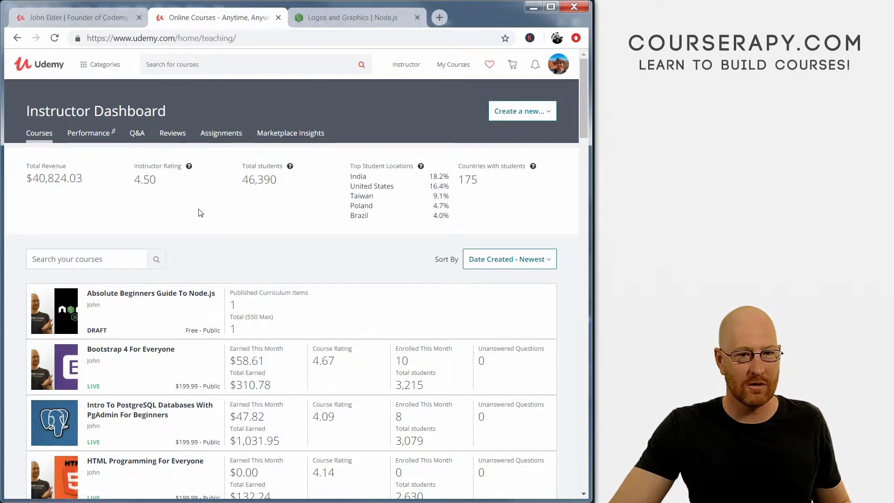
click(347, 21)
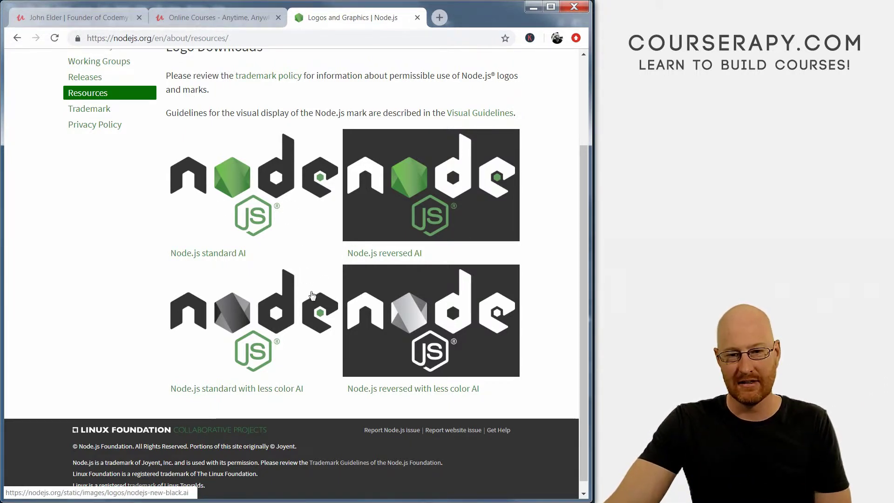
Save the linked file of the reversed Node.js logo with less color as nodejs-new-white in the Node Intro folder.
right_click(467, 305)
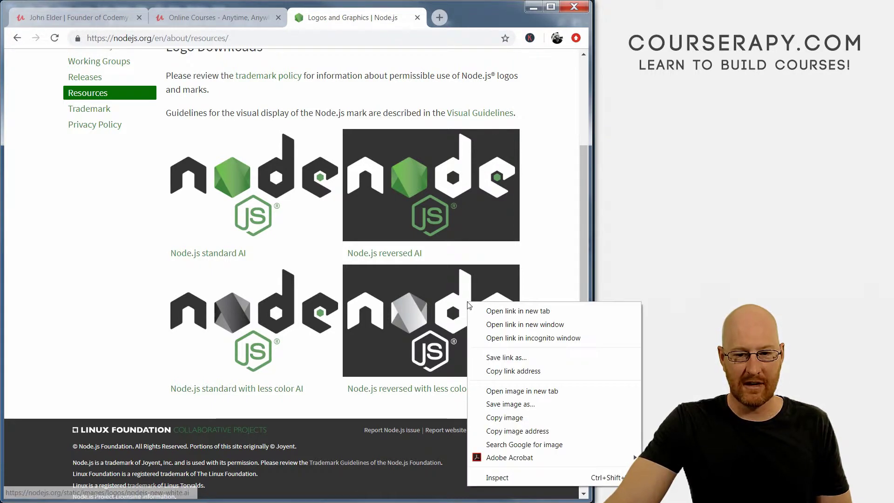
click(442, 312)
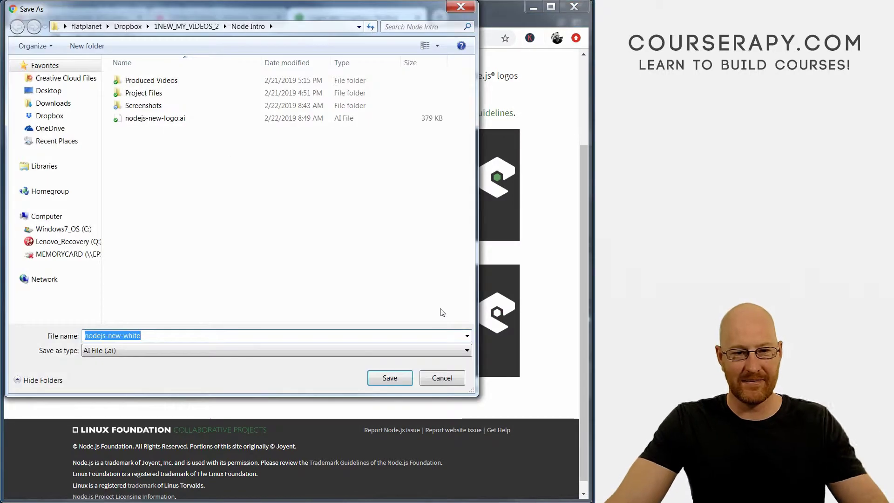
click(409, 377)
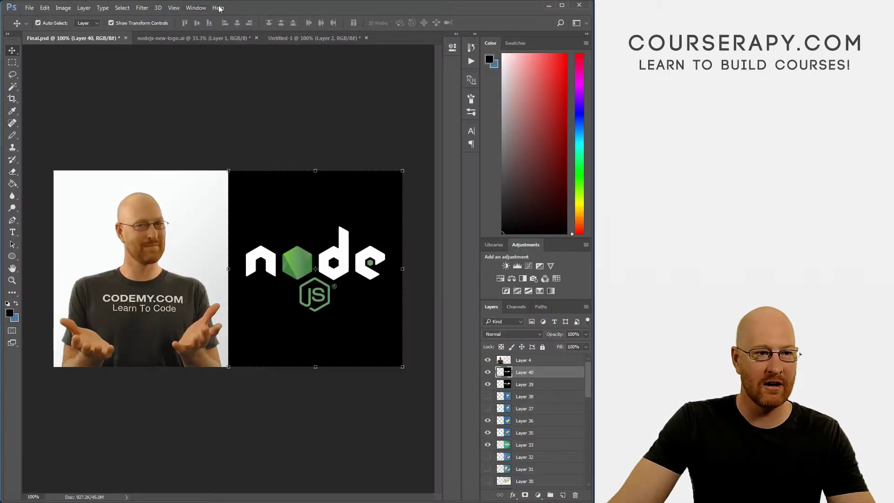
Switch to Photoshop and open nodejs-new-white.ai from the Node Intro folder with the default import settings.
click(29, 8)
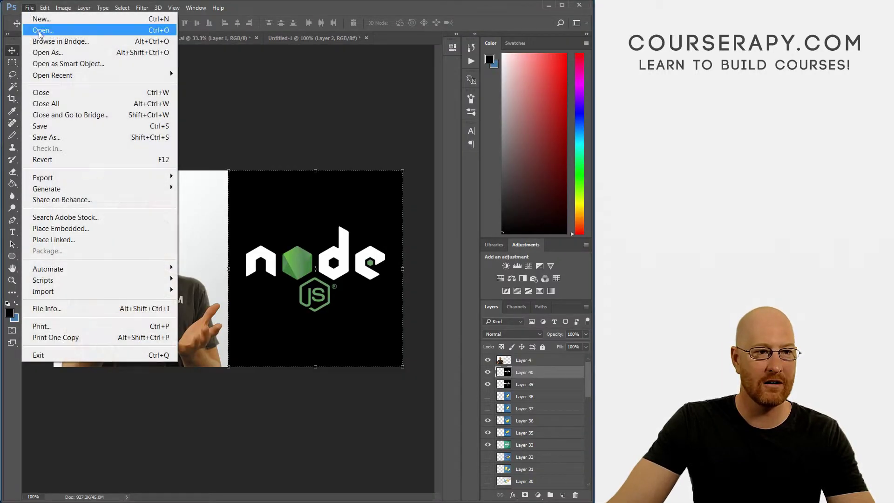
click(42, 28)
double_click(158, 133)
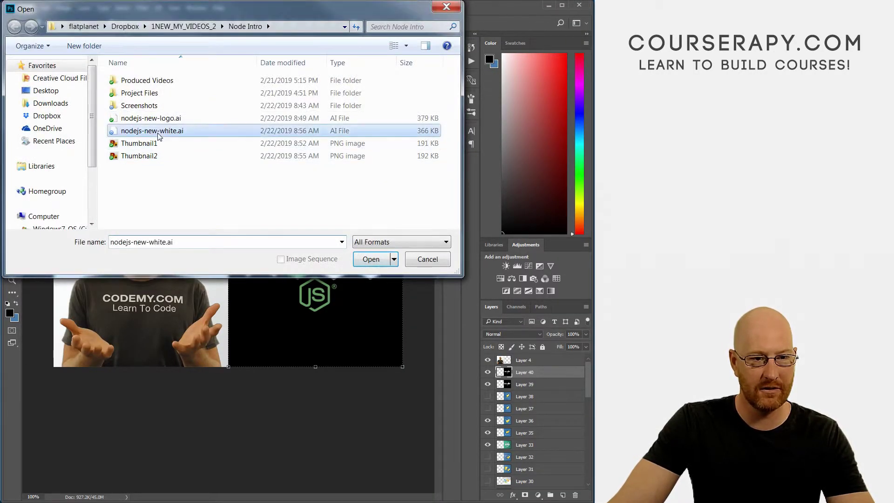
click(451, 273)
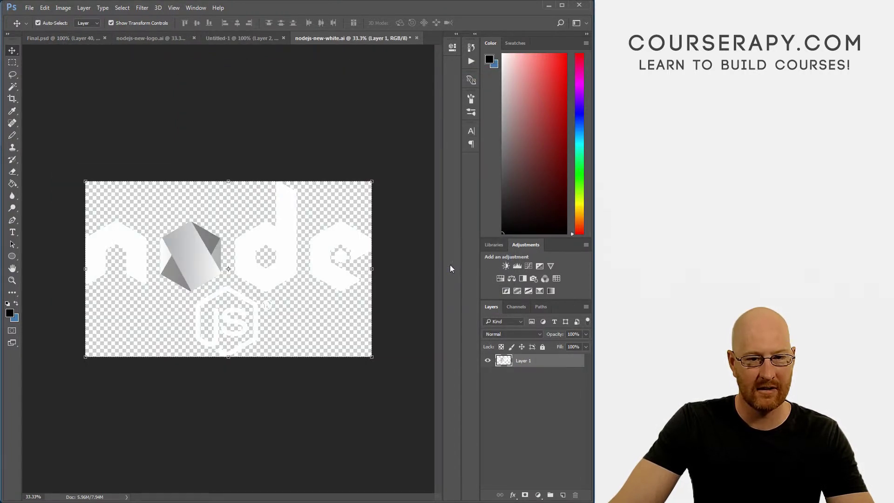
Erase the old colored logo from Layer 2 of the Untitled-1 document and clear the selection.
click(260, 38)
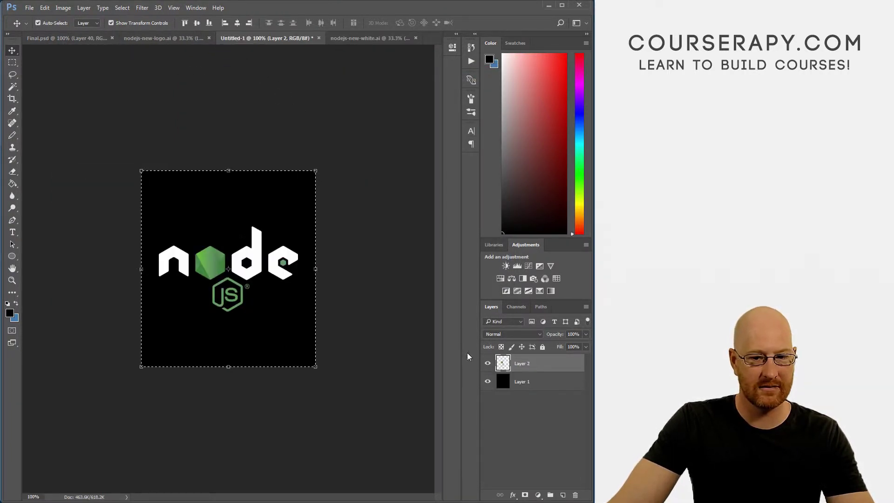
key(Delete)
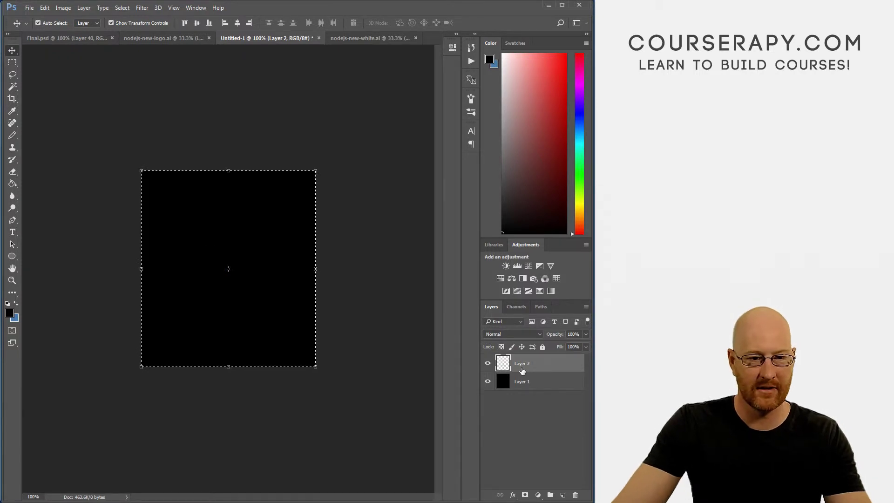
click(122, 8)
click(119, 29)
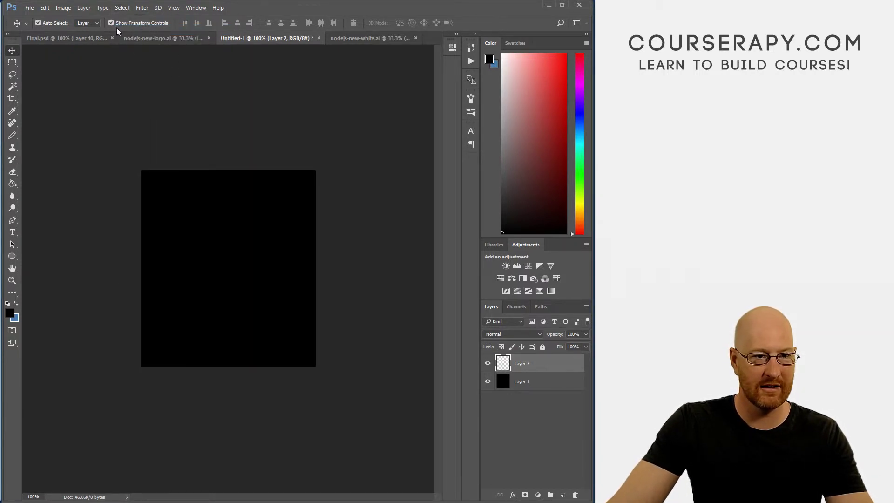
Sample a dark green as foreground and a lighter green as background color from the hexagon in nodejs-new-logo.ai.
click(374, 38)
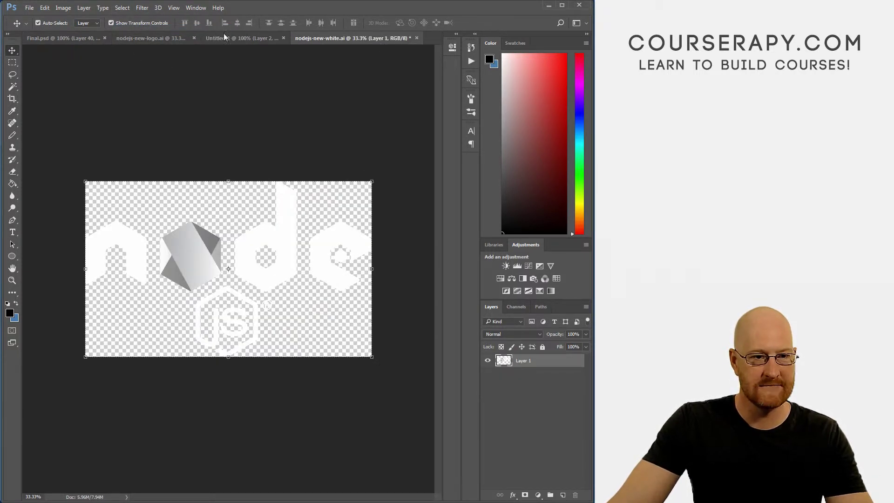
click(185, 39)
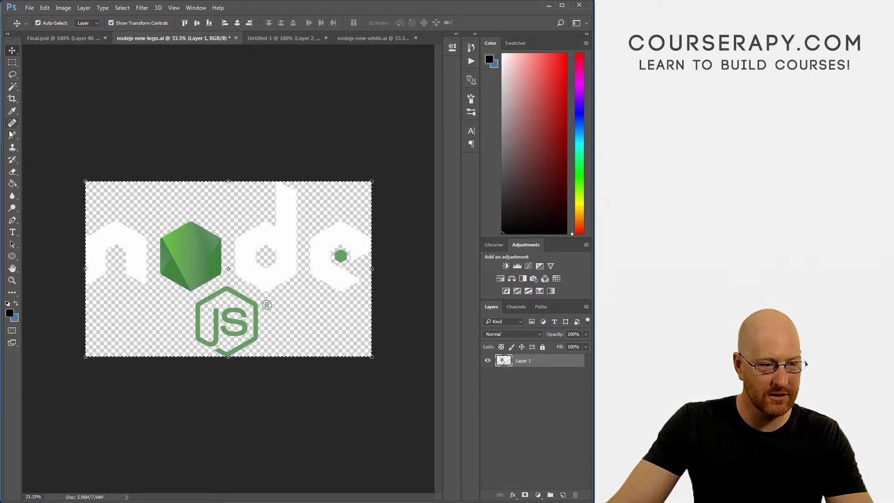
key(i)
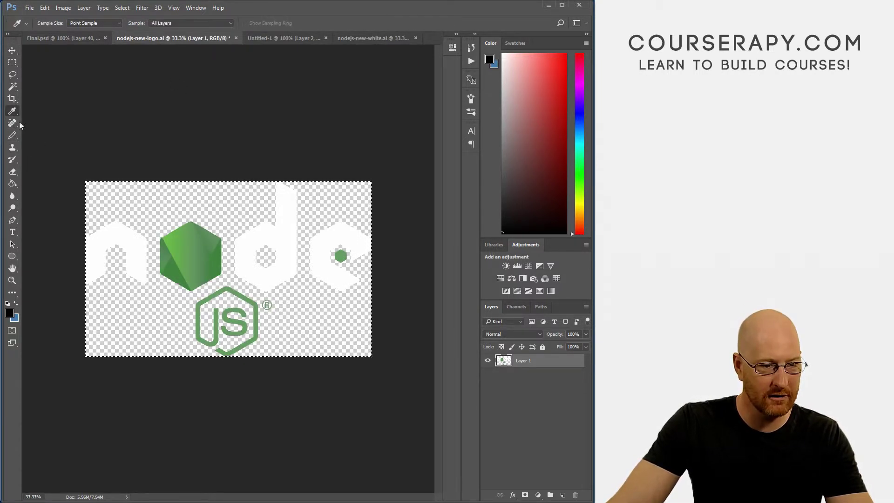
click(169, 269)
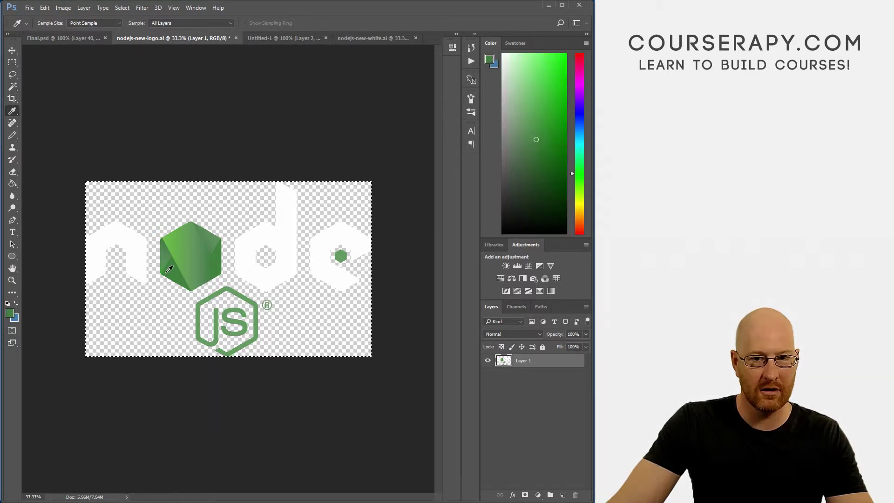
click(494, 66)
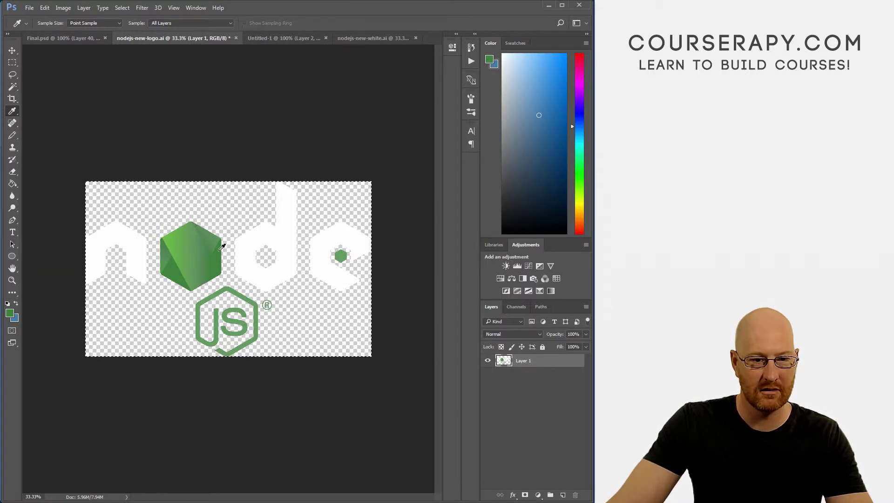
click(214, 237)
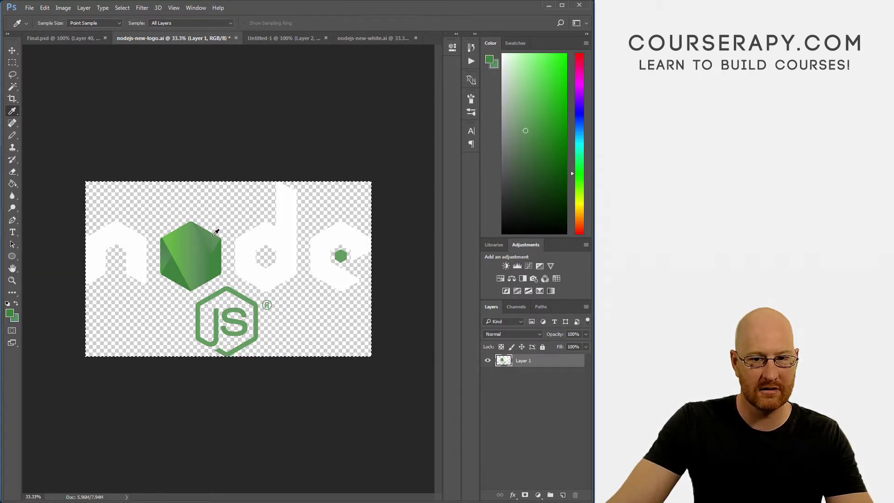
click(185, 228)
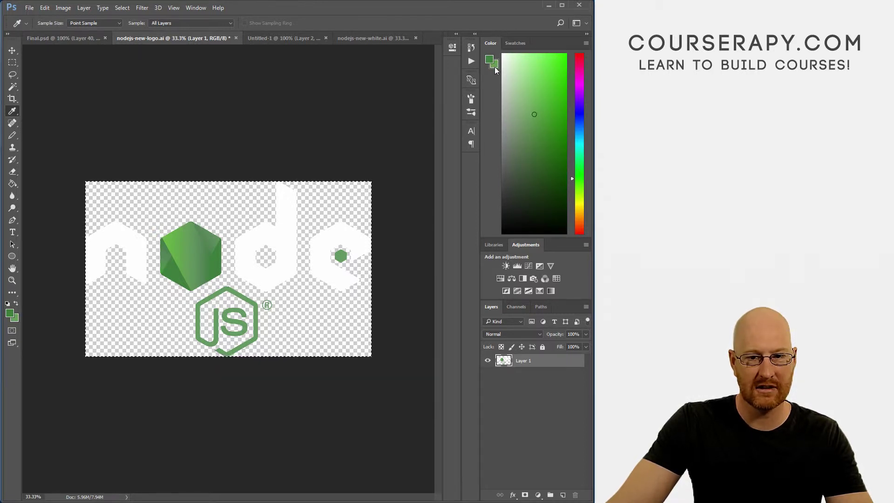
Fill Layer 2 of Untitled-1 with a horizontal linear gradient from the dark green to the lighter green using the Gradient tool.
click(296, 38)
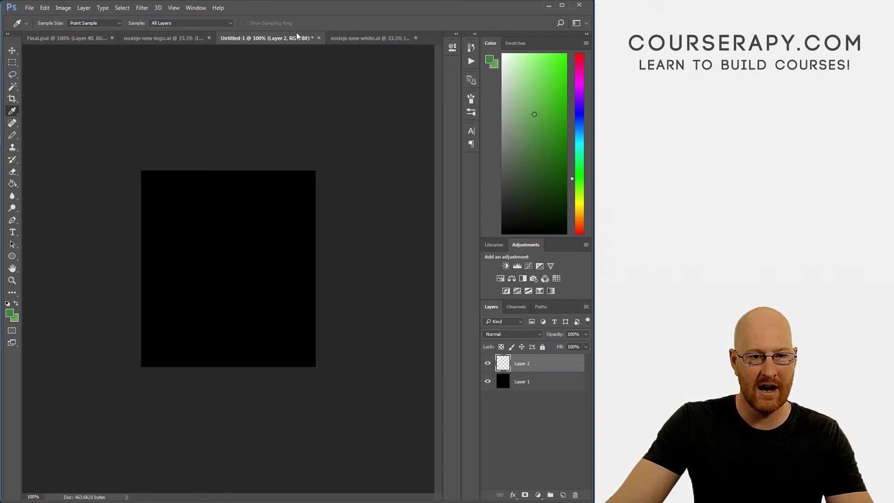
click(12, 183)
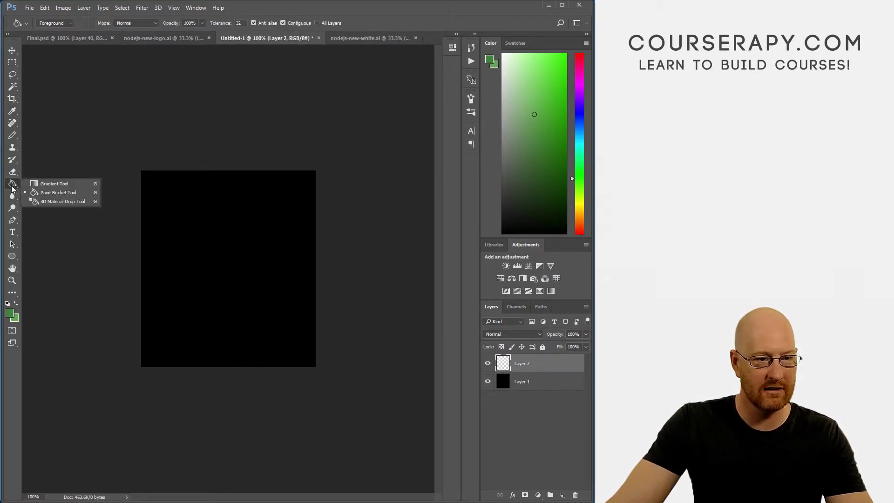
click(51, 184)
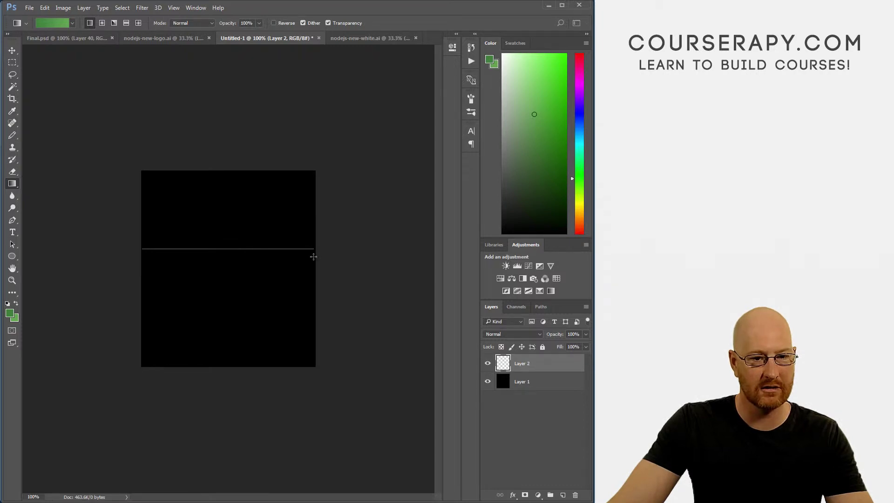
drag(314, 256, 313, 262)
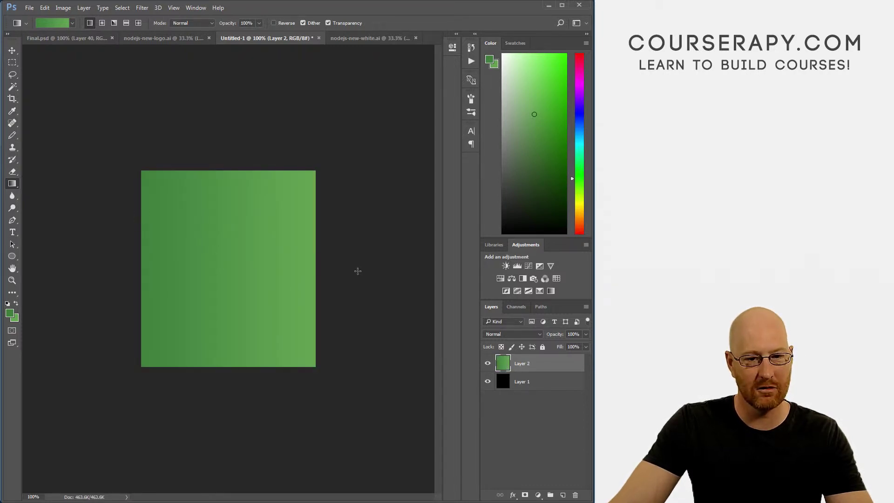
Copy the whole white logo from nodejs-new-white.ai and paste it above the green gradient in Untitled-1.
click(382, 38)
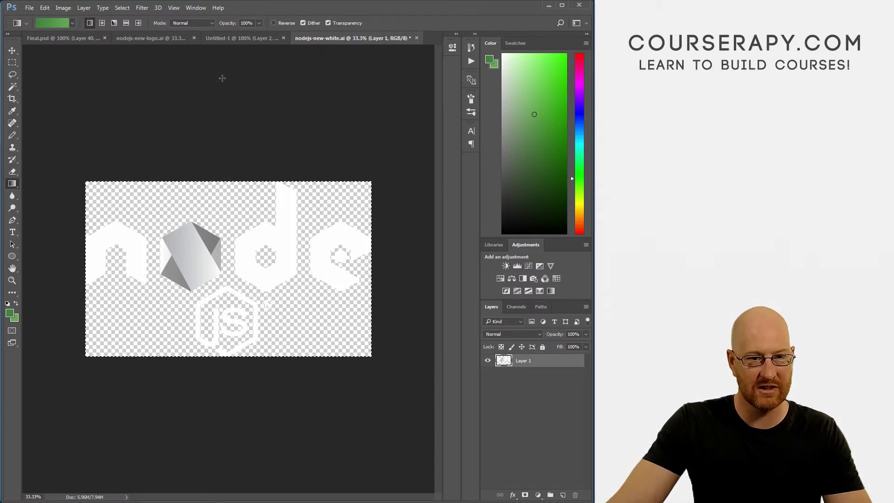
click(246, 39)
key(ctrl+v)
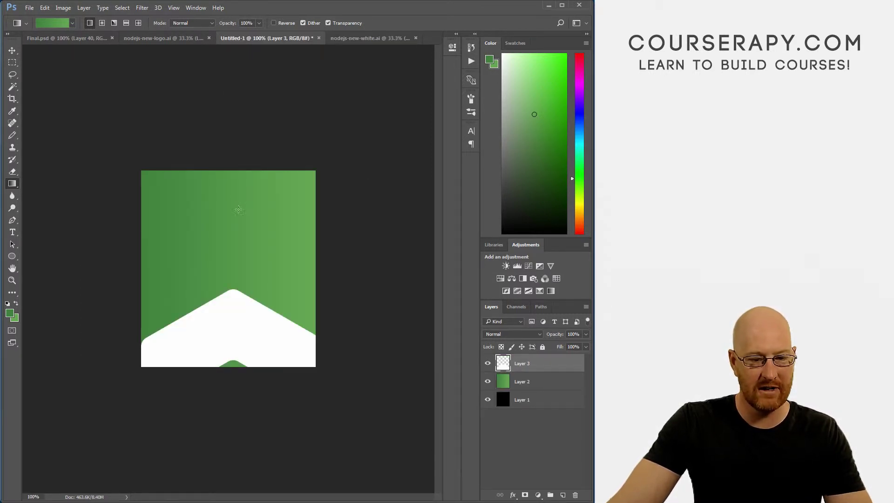
Scale the pasted white logo to about 16.7% and center it on the green background with Free Transform.
key(ctrl+t)
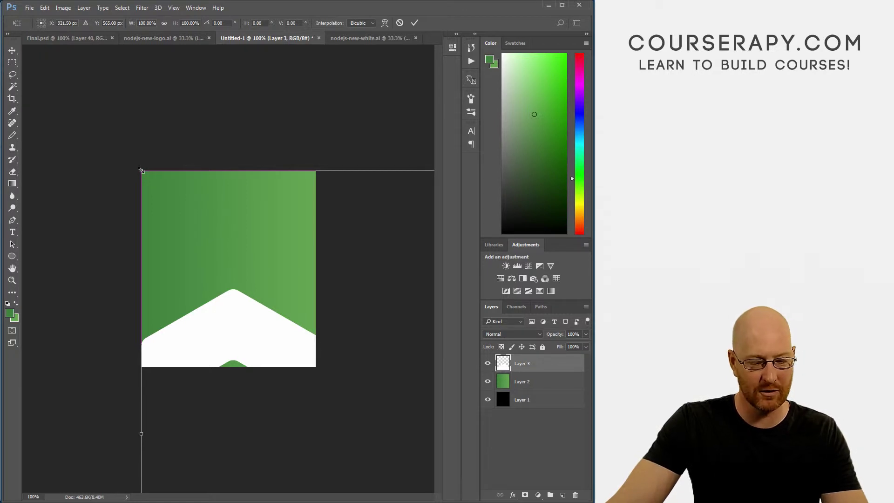
drag(141, 170, 306, 229)
drag(344, 274, 188, 255)
drag(148, 209, 166, 219)
drag(207, 253, 201, 257)
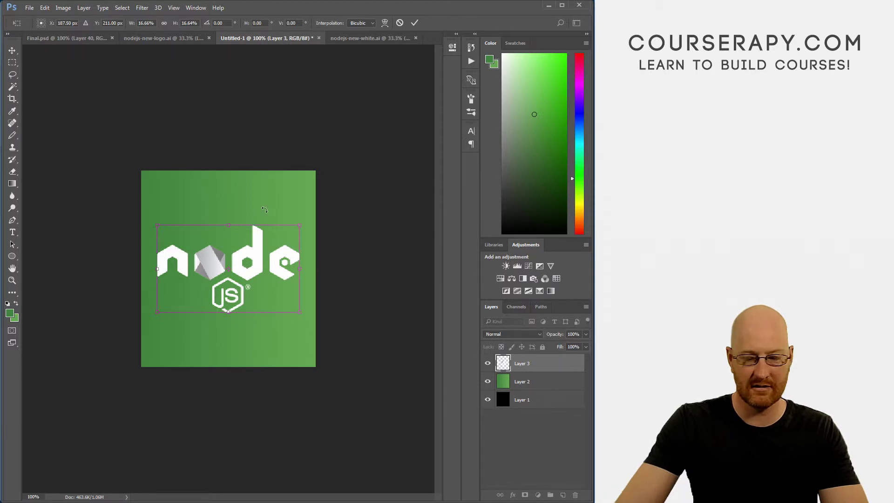
key(Return)
key(g)
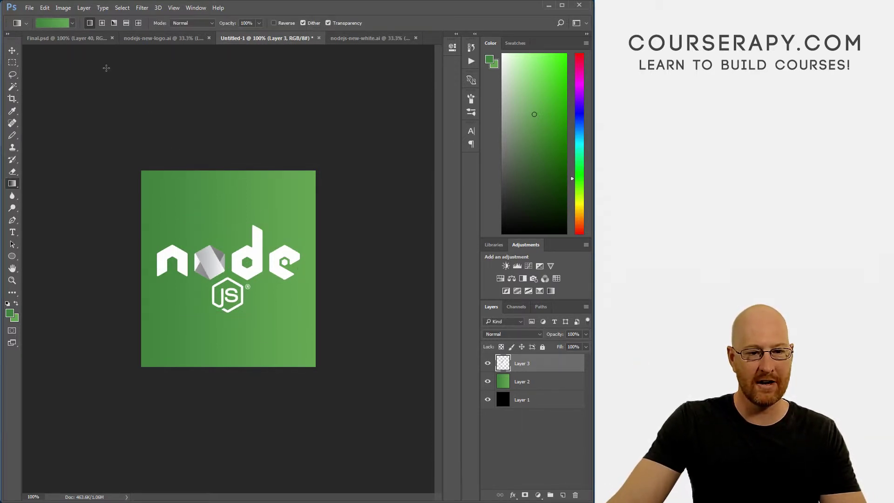
Select the entire Untitled-1 canvas and copy the logo and gradient as one merged image.
click(45, 7)
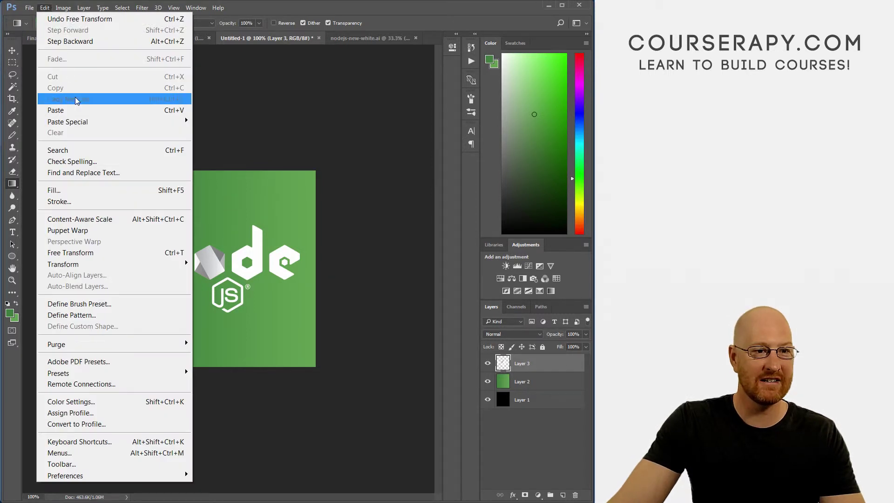
click(126, 19)
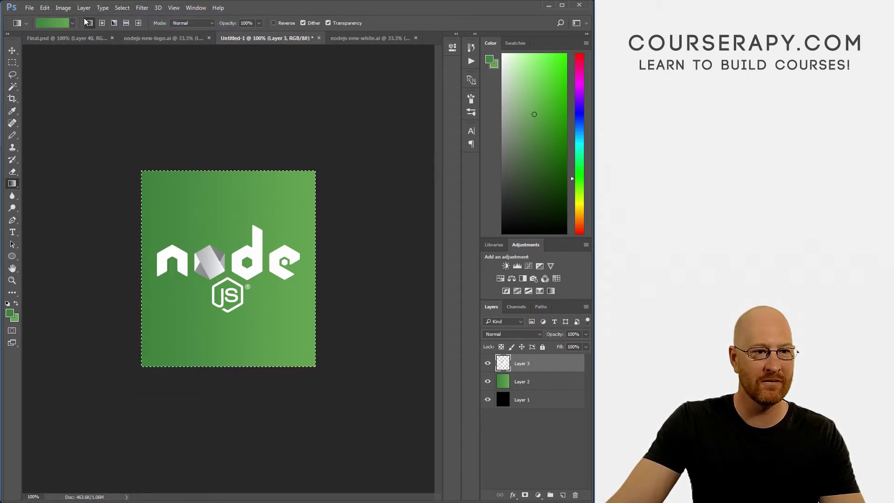
click(44, 8)
click(73, 100)
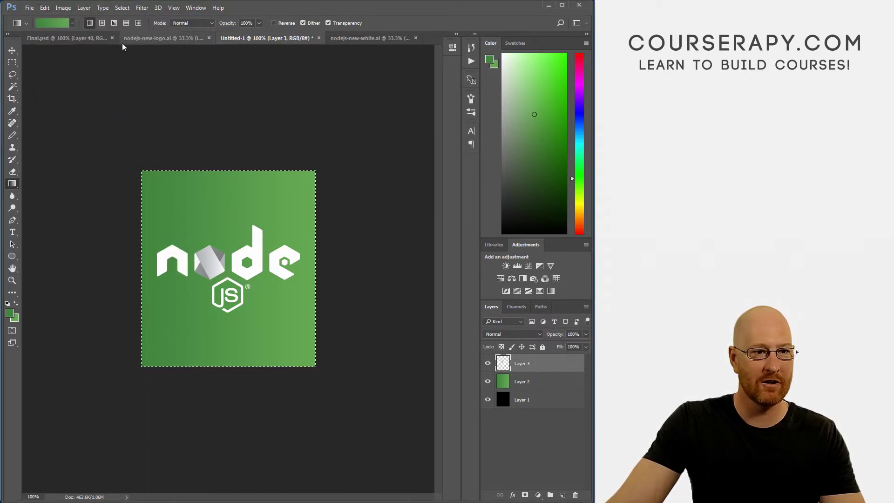
Paste the merged green artwork into Final.psd and move it to cover the black half beside the portrait.
click(84, 38)
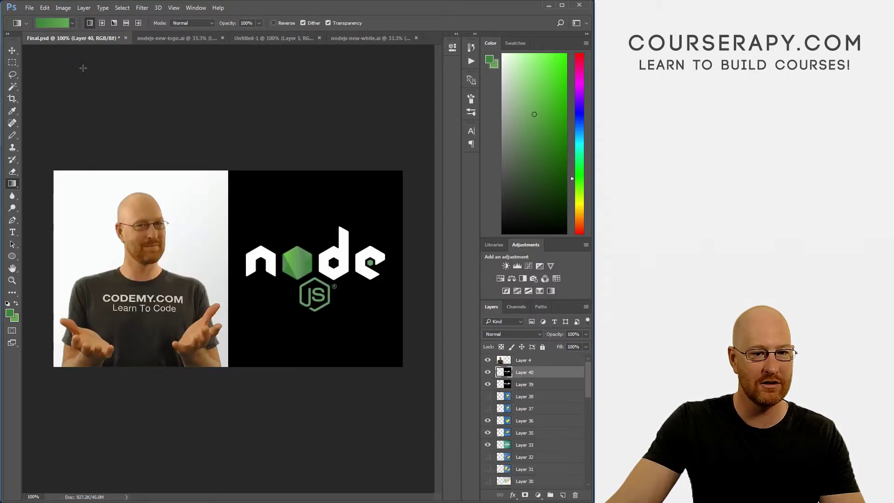
key(ctrl+v)
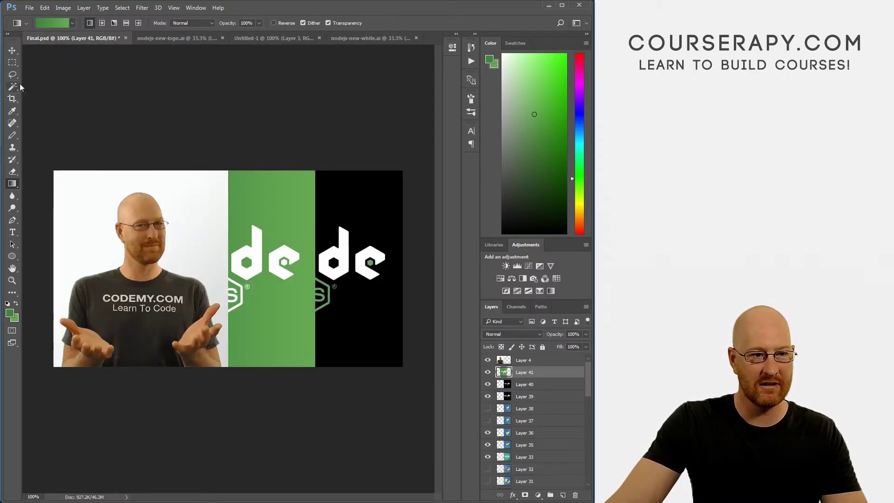
click(12, 51)
drag(247, 232, 334, 237)
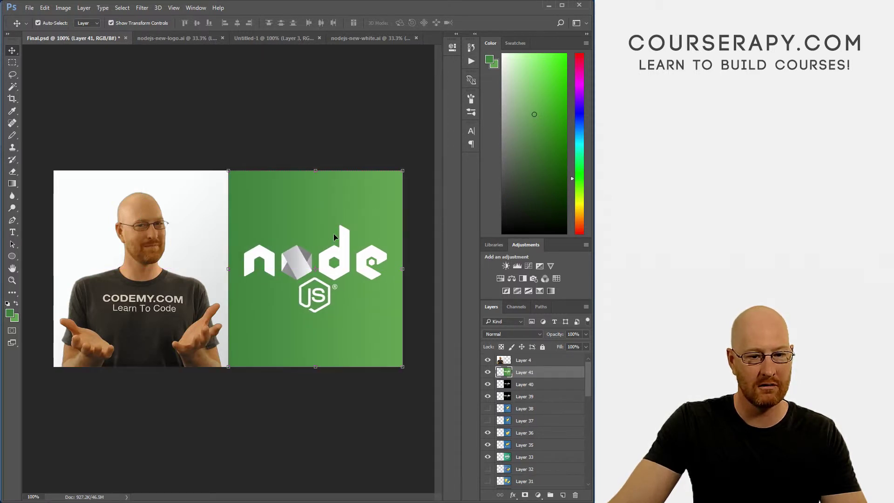
click(312, 146)
click(29, 7)
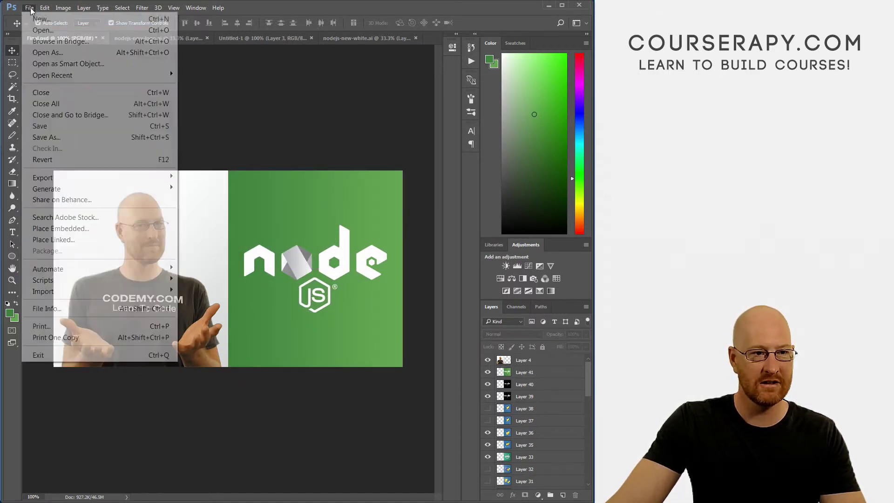
click(47, 125)
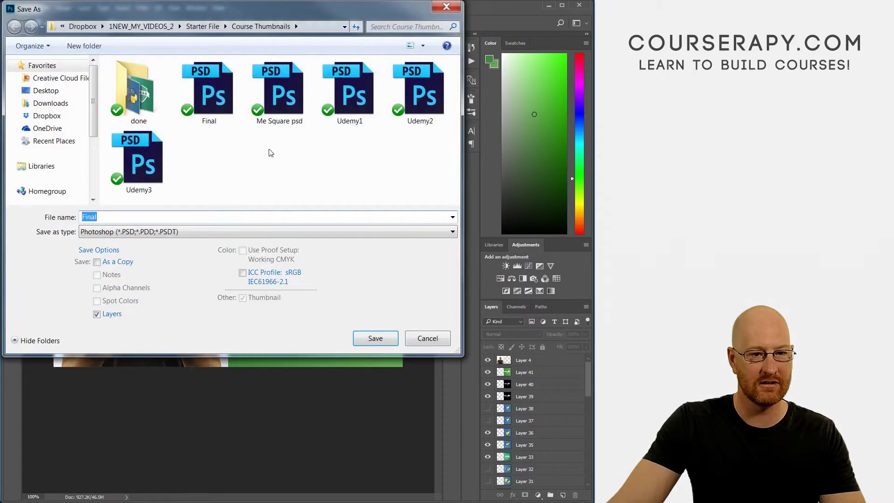
click(142, 26)
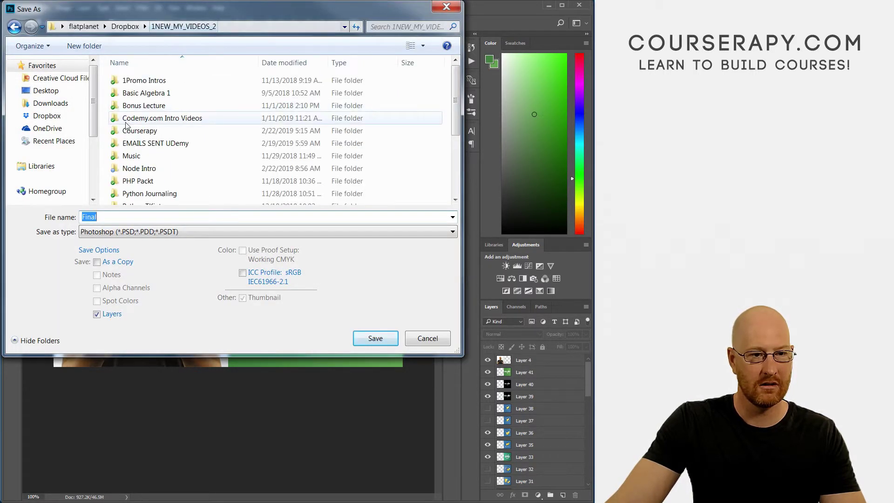
double_click(131, 170)
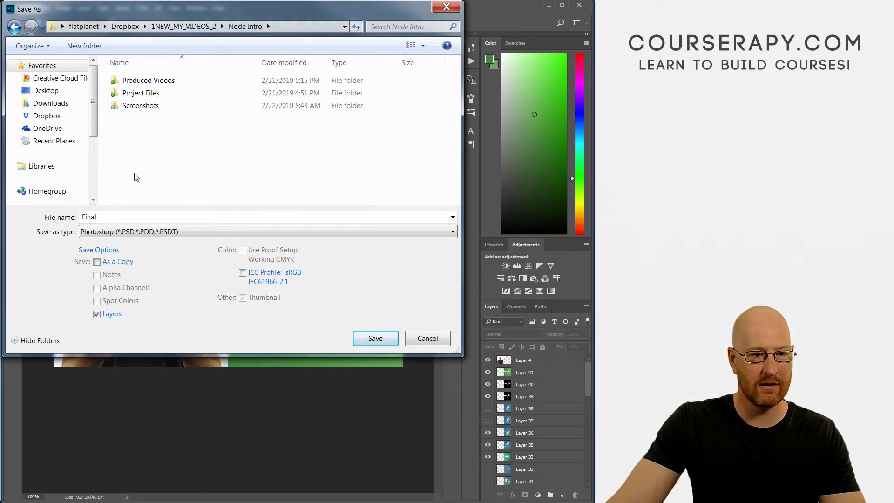
click(421, 338)
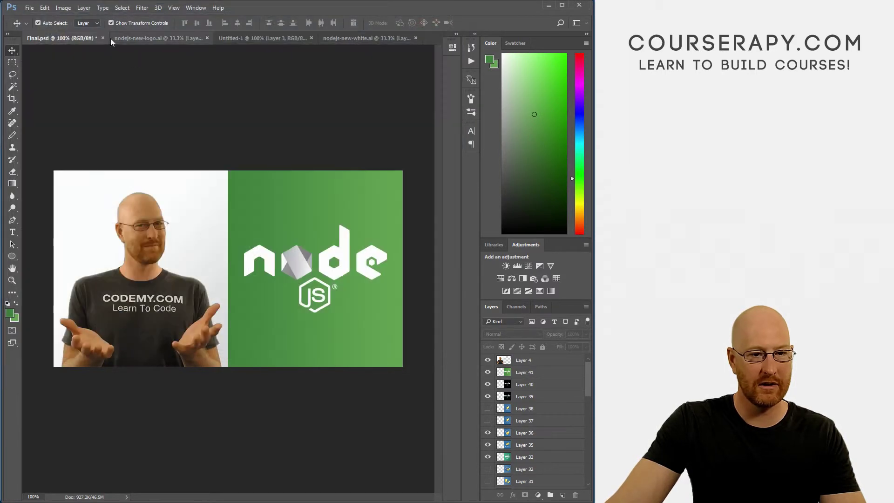
Export the green Node thumbnail as a PNG into the Node Intro folder and save Final.psd.
click(29, 7)
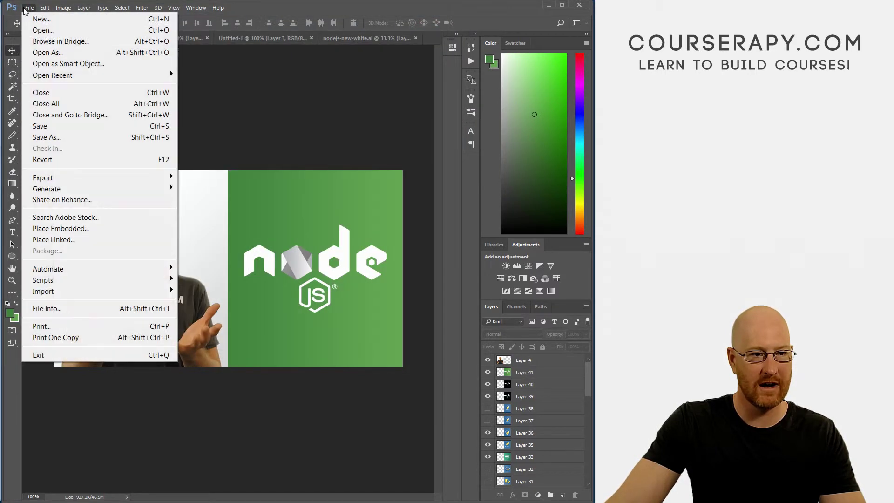
mouse_move(66, 177)
click(185, 177)
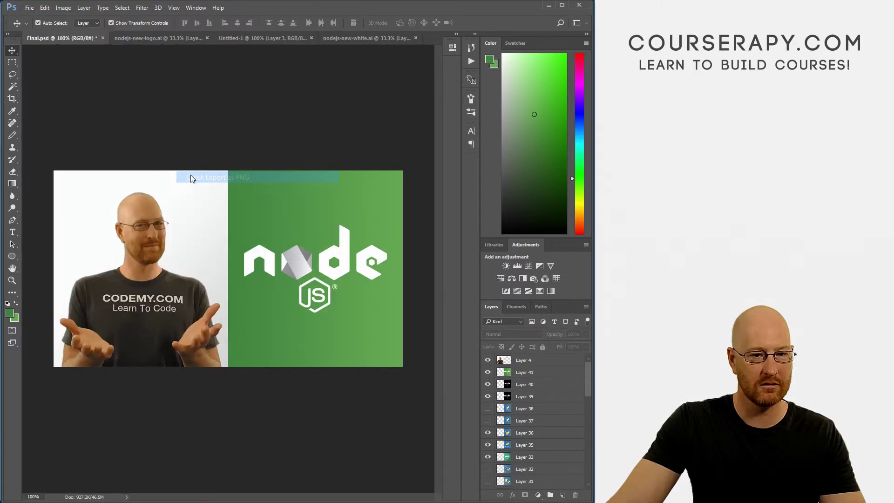
click(146, 156)
click(151, 218)
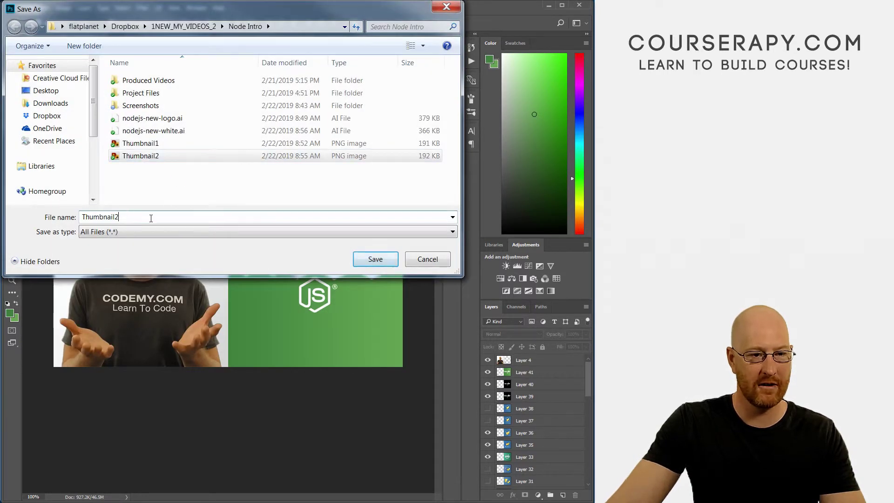
key(Return)
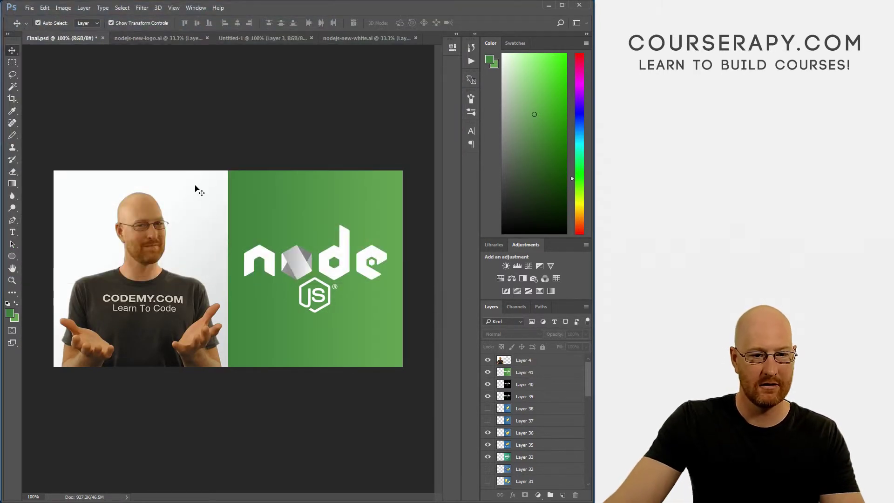
key(ctrl)
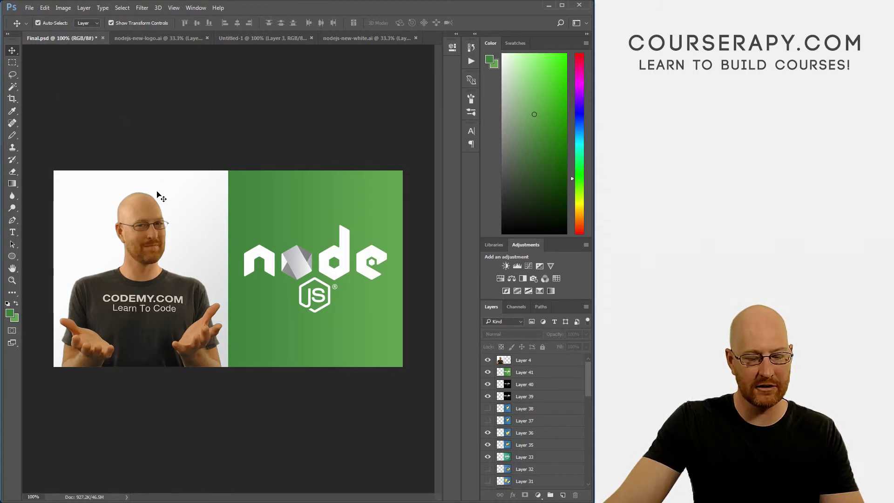
key(ctrl+s)
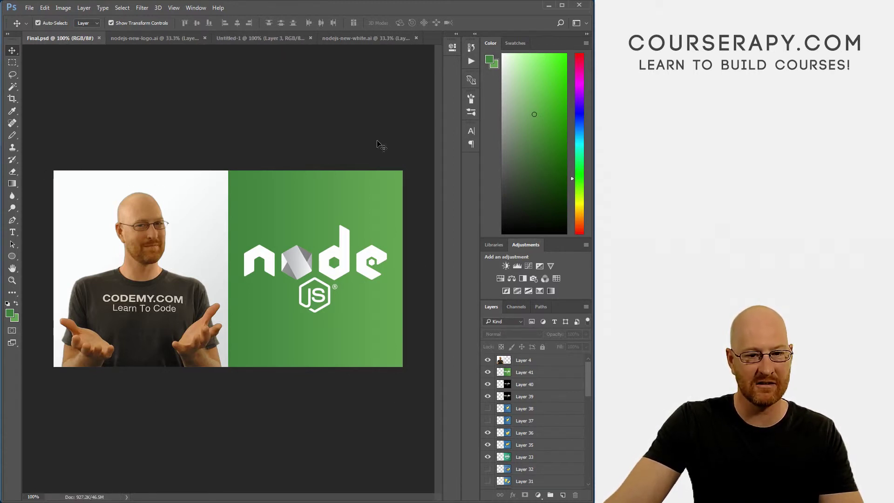
Toggle the visibility of Layer 41 repeatedly to compare the green and black thumbnail versions.
click(487, 372)
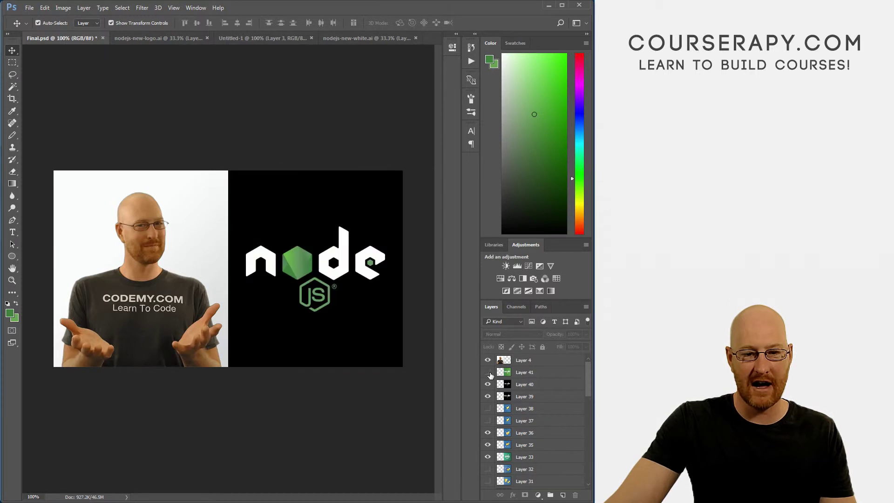
click(488, 372)
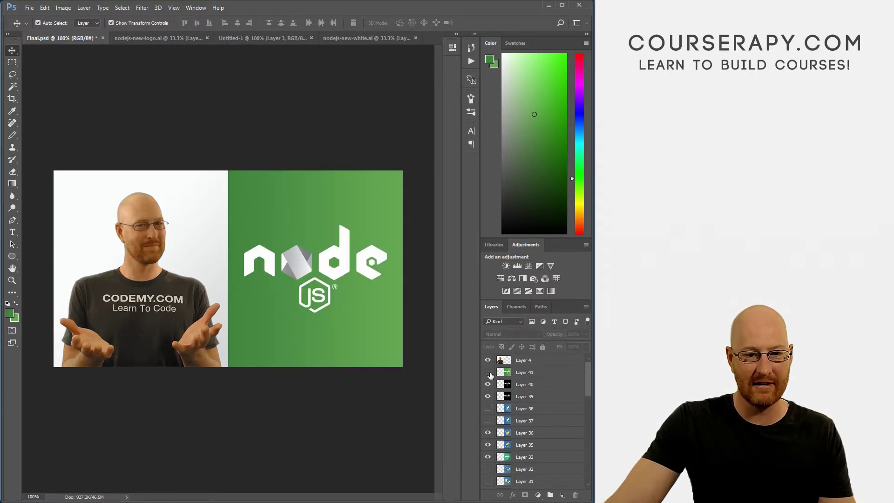
click(488, 372)
click(489, 373)
click(488, 372)
click(489, 373)
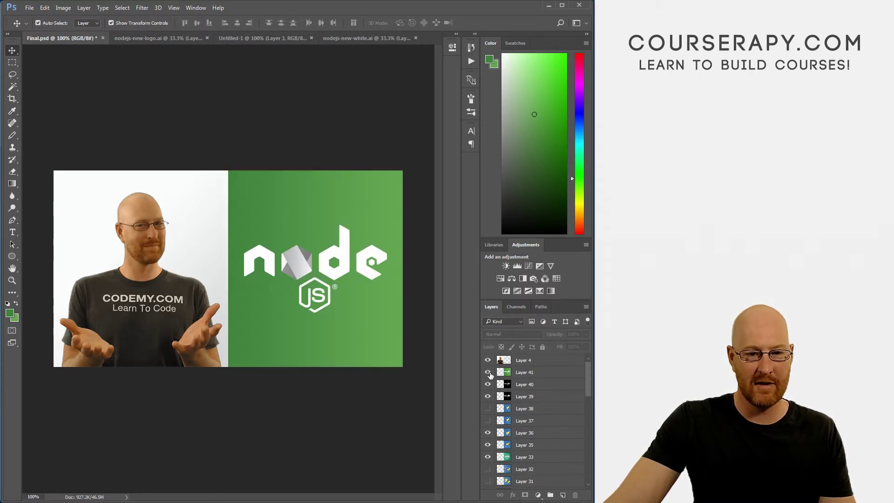
click(489, 372)
click(489, 373)
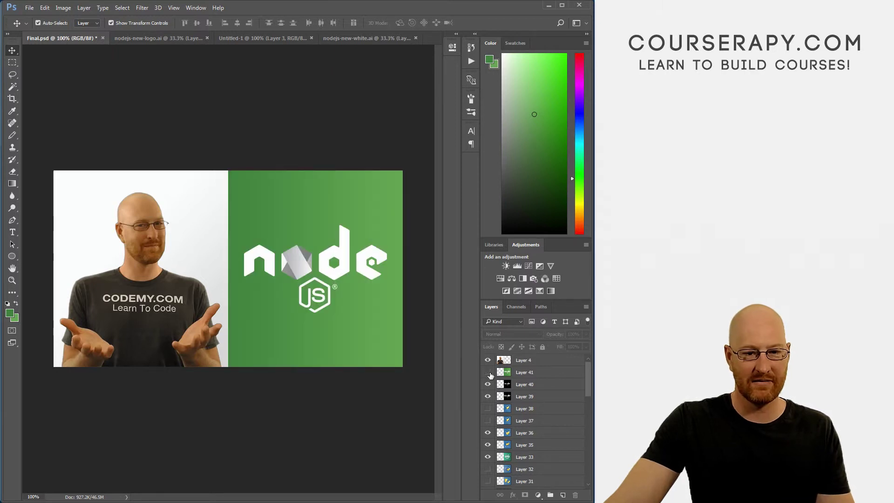
click(489, 372)
click(488, 372)
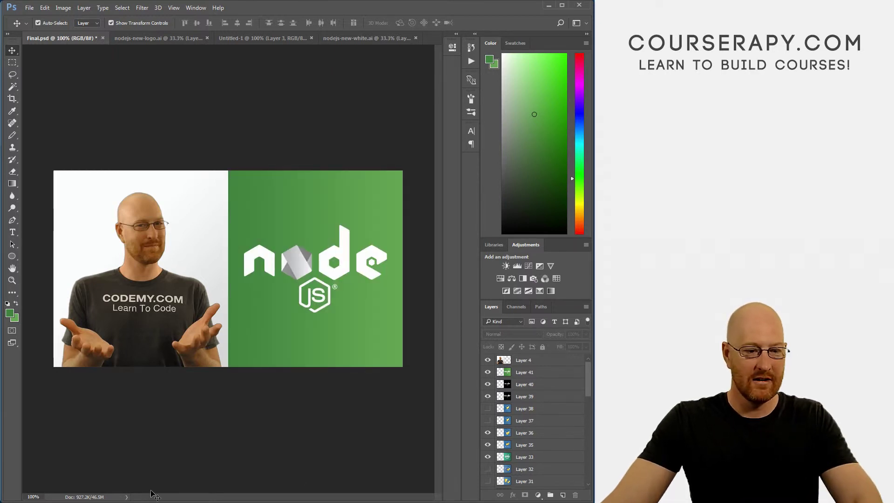
Switch to Chrome and upload the green thumbnail as the course image on the landing page of Absolute Beginners Guide To Node.js.
key(alt+Tab)
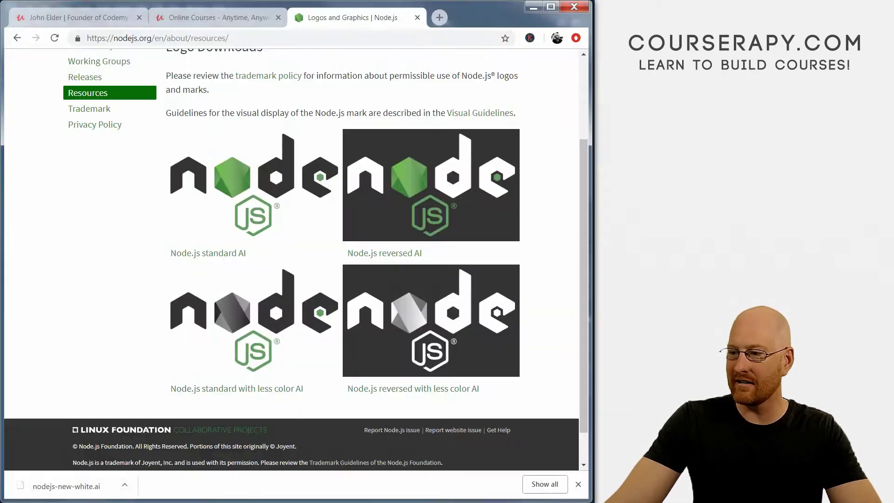
click(203, 19)
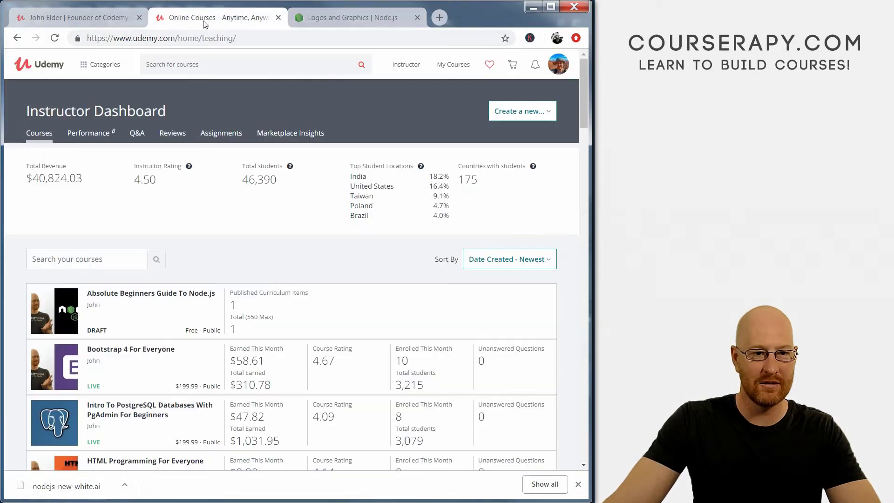
click(124, 305)
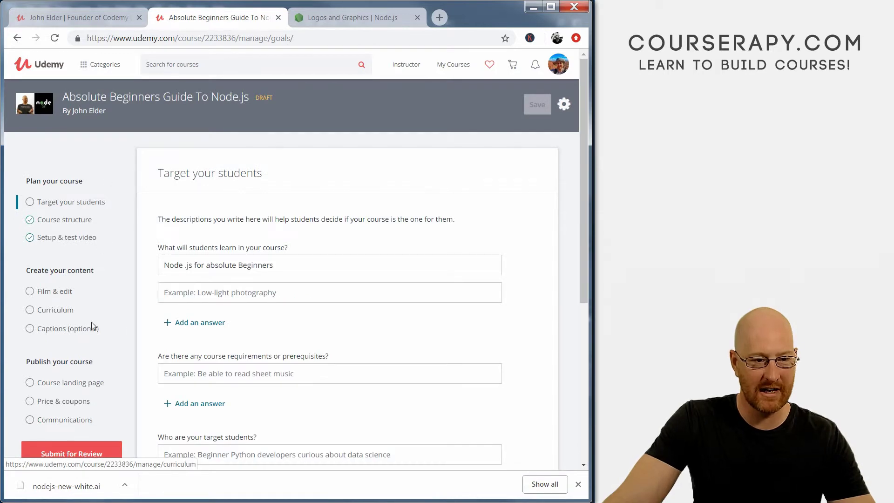
click(84, 388)
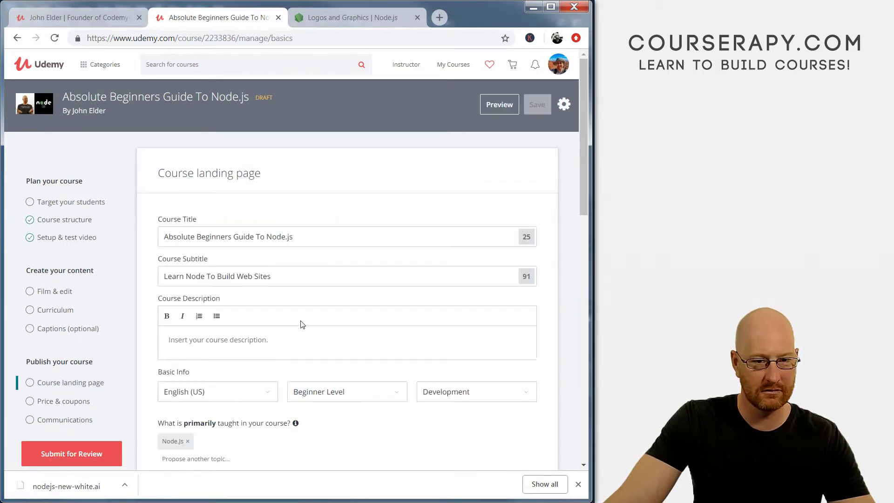
scroll(316, 314, down, 6)
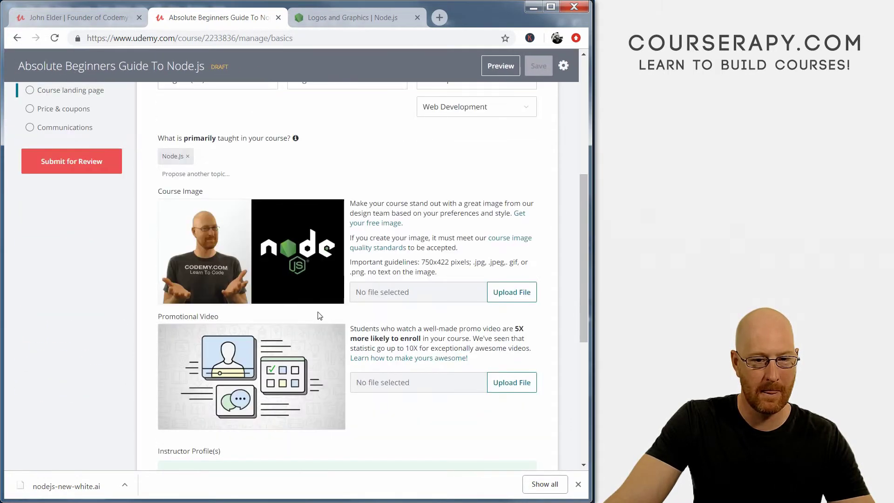
click(497, 292)
double_click(144, 148)
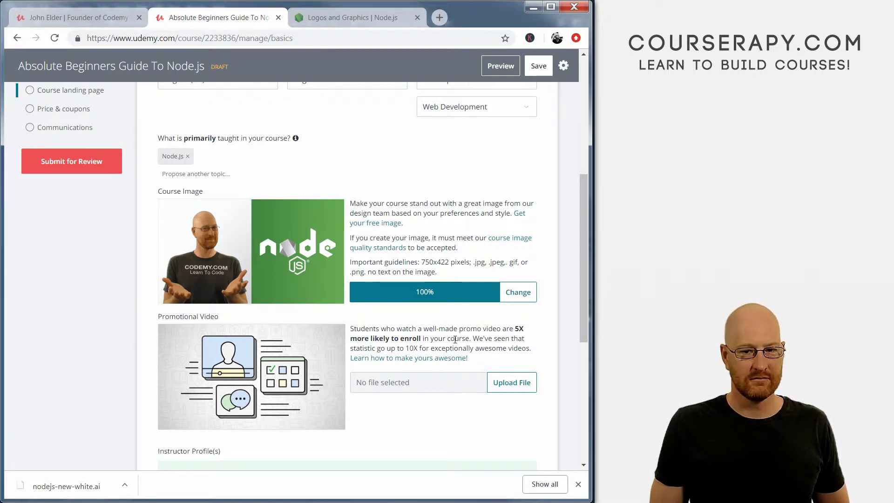
Reload the course landing page without saving the green image and return to the Instructor Dashboard.
key(F5)
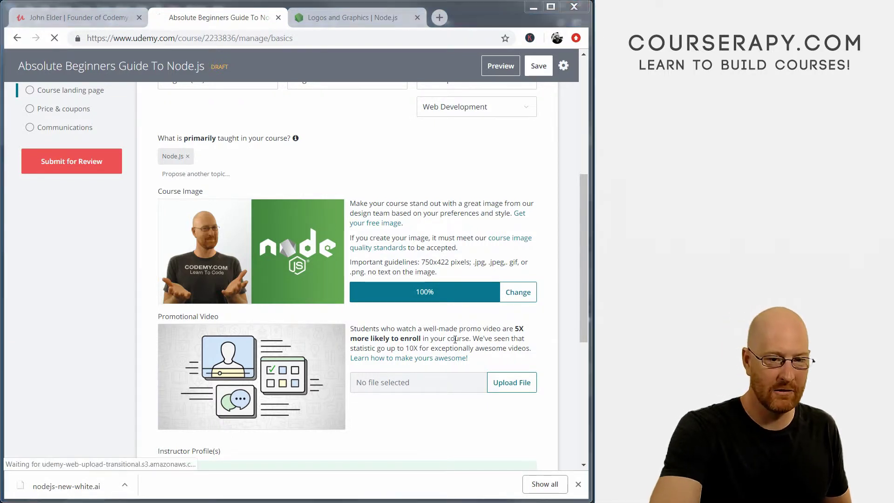
click(362, 113)
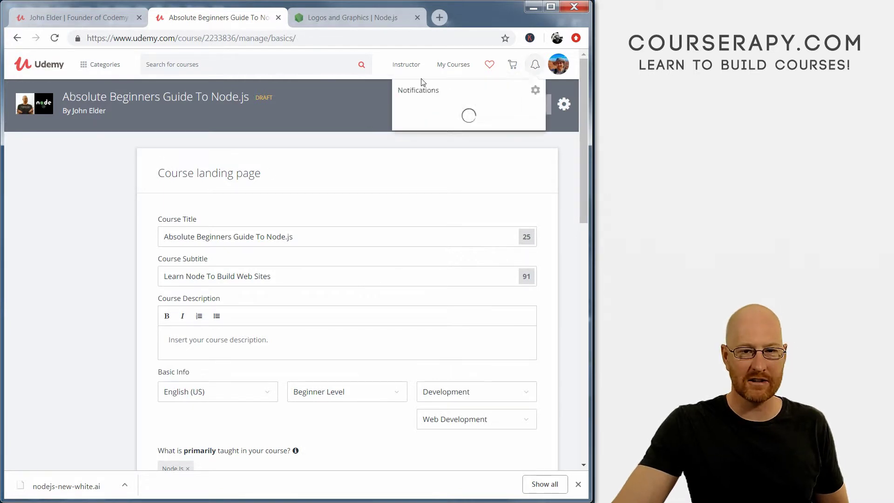
mouse_move(406, 64)
click(397, 98)
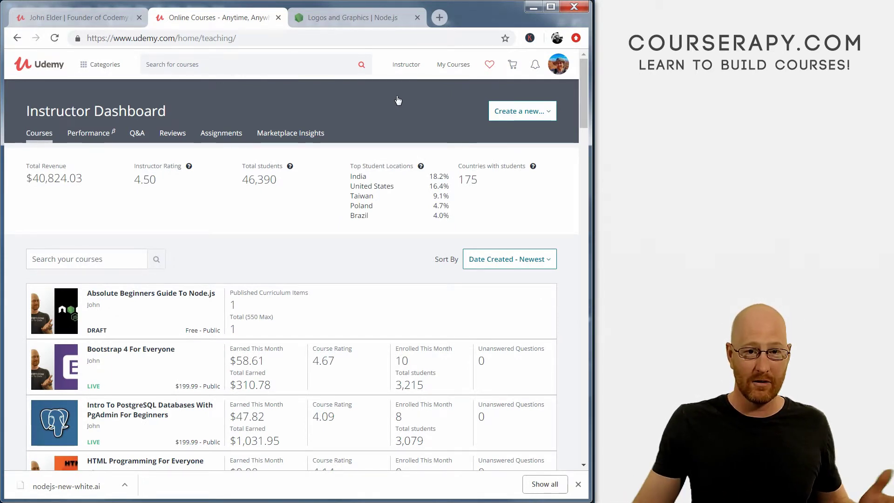
Open the 123rf.com stock image site in place of the Node.js logo downloads page.
click(353, 17)
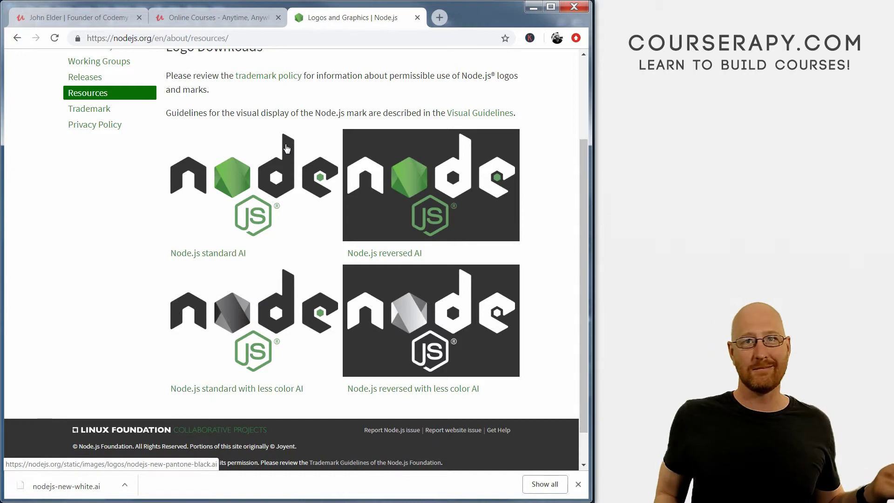
click(184, 37)
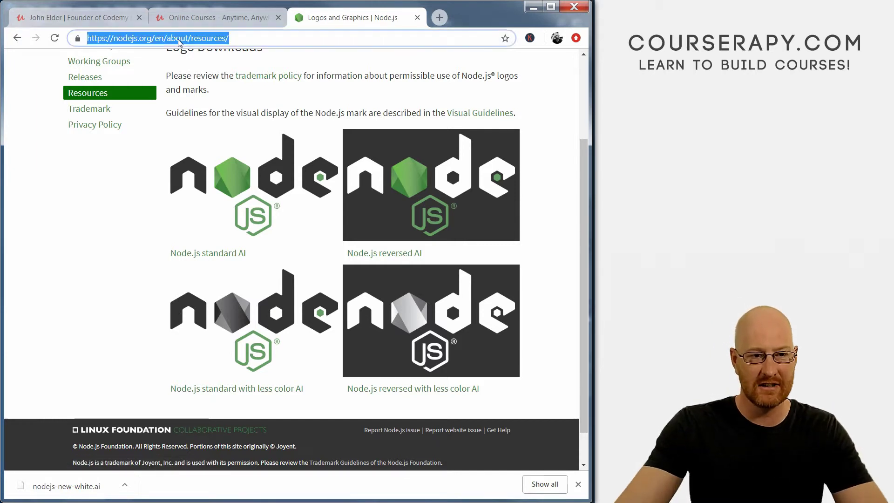
text(123rf.co)
key(Return)
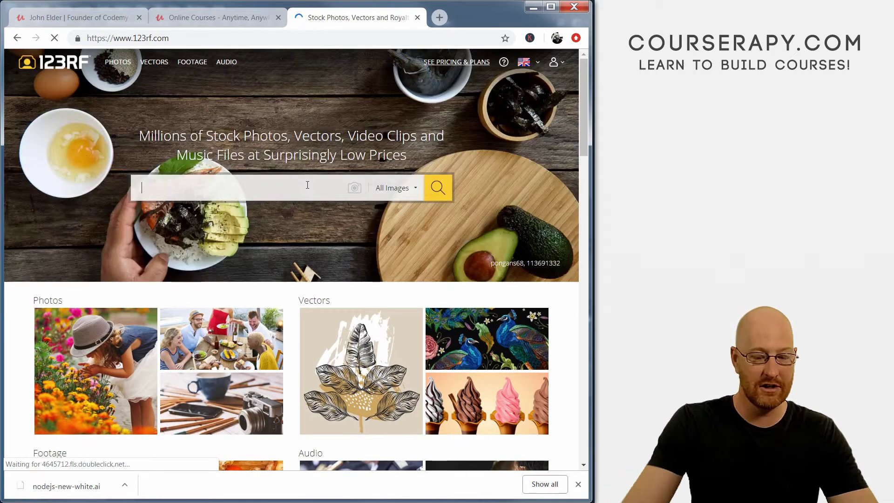
Search the stock images for "node js" and look through the results for usable thumbnail artwork.
text(node js)
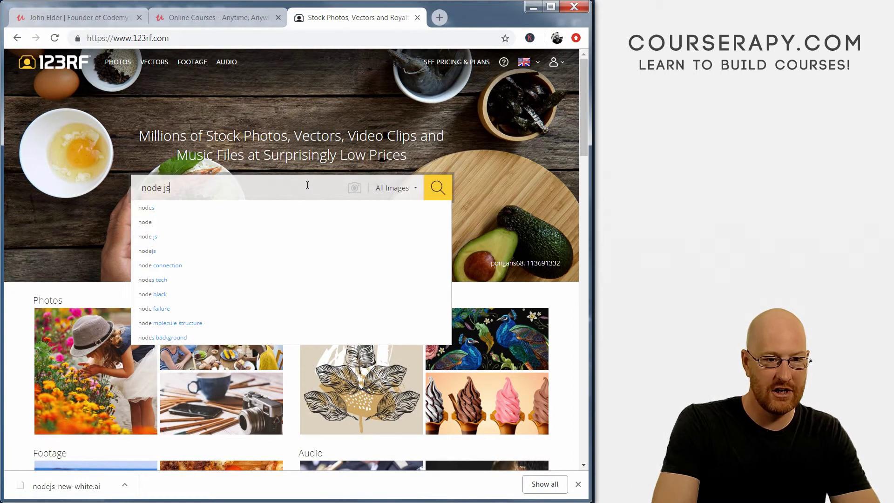
key(Return)
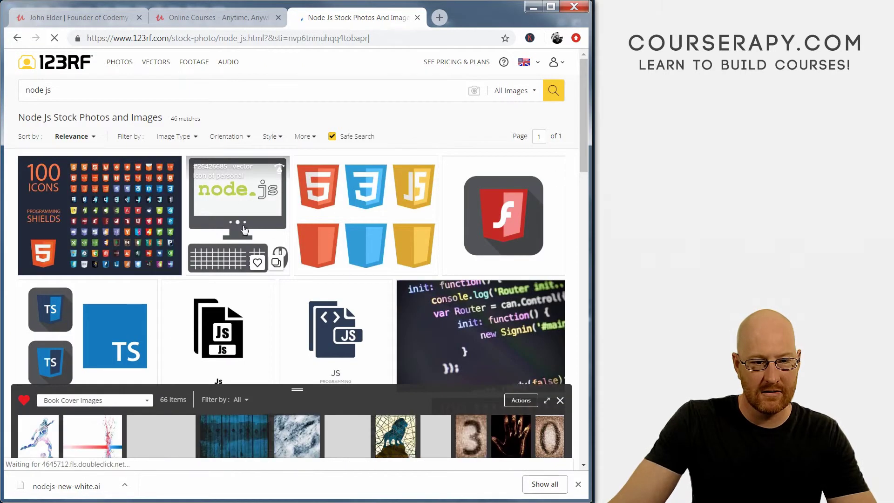
scroll(237, 199, down, 1)
scroll(237, 200, down, 10)
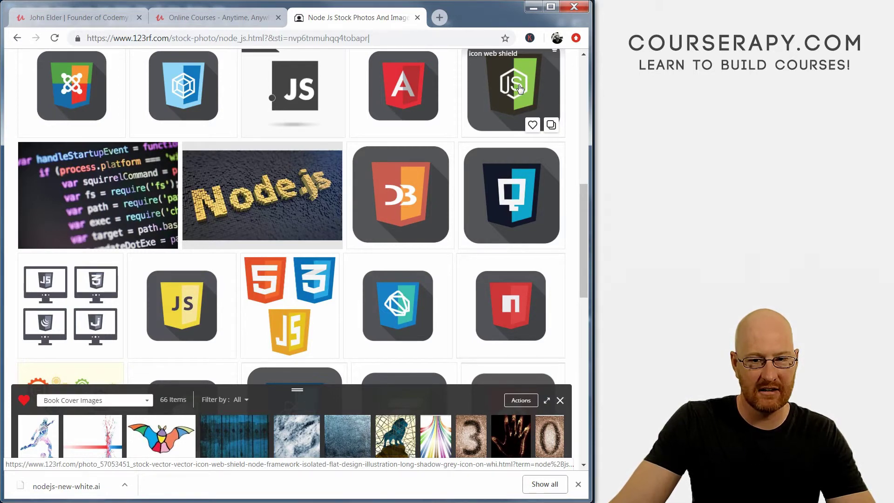
scroll(526, 115, down, 5)
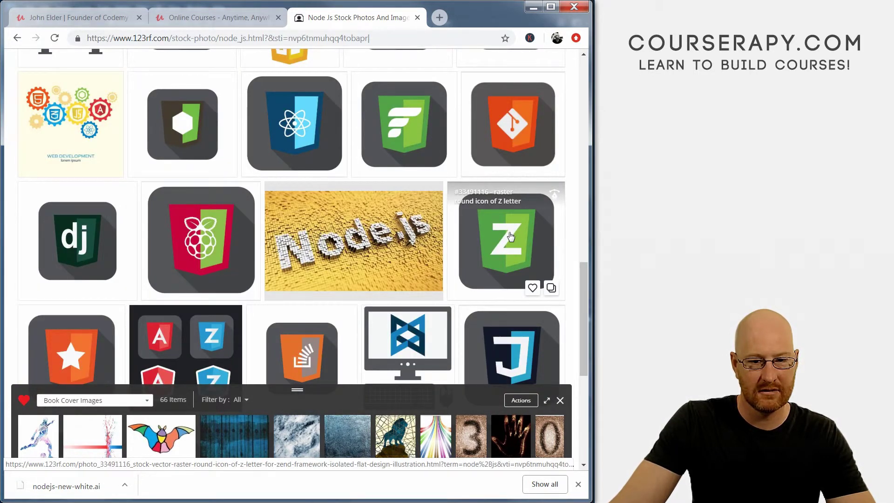
scroll(369, 234, down, 5)
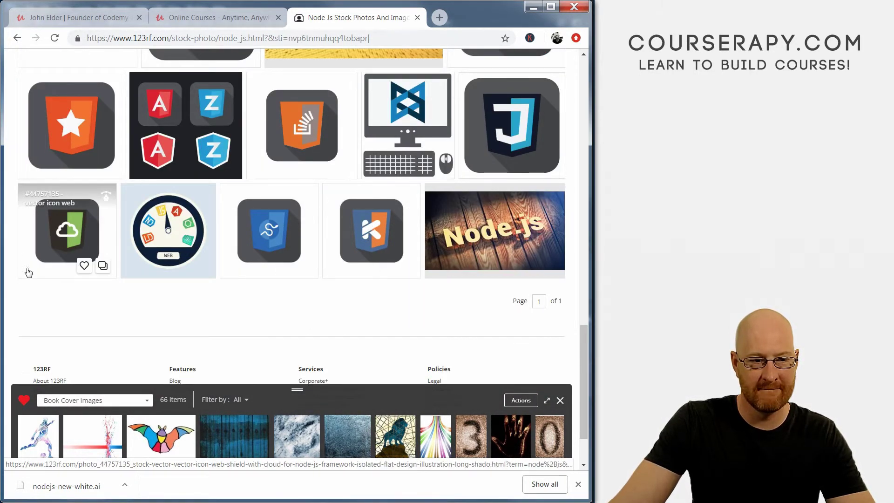
scroll(373, 283, up, 10)
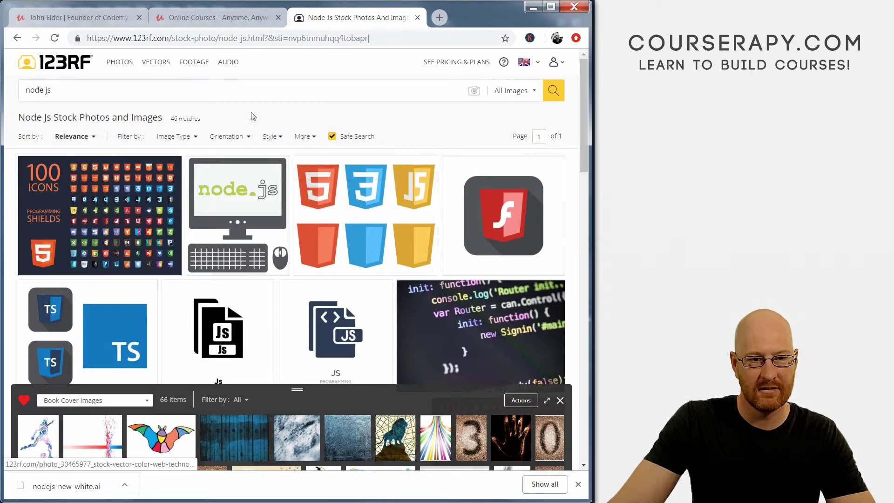
Broaden the stock image search to "node".
click(211, 84)
key(BackSpace)
key(BackSpace)
key(BackSpace)
key(Return)
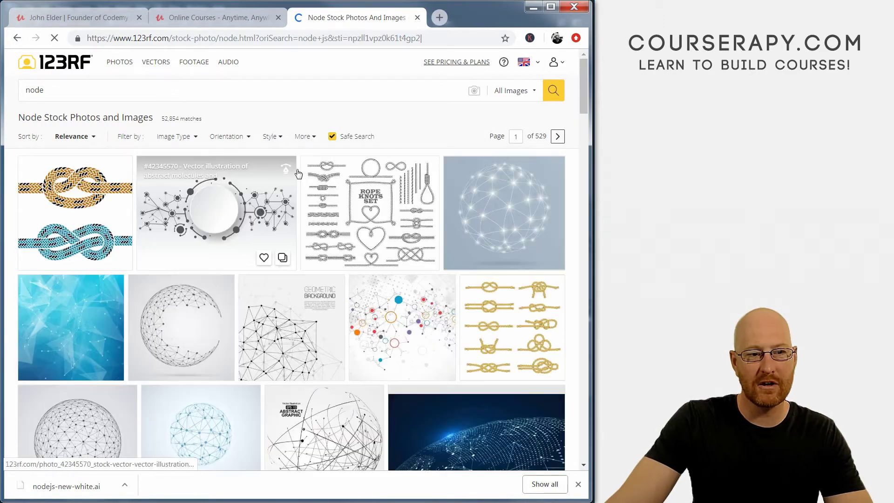
Look through the "node" stock image results for usable thumbnail artwork.
scroll(306, 182, down, 6)
scroll(306, 183, down, 8)
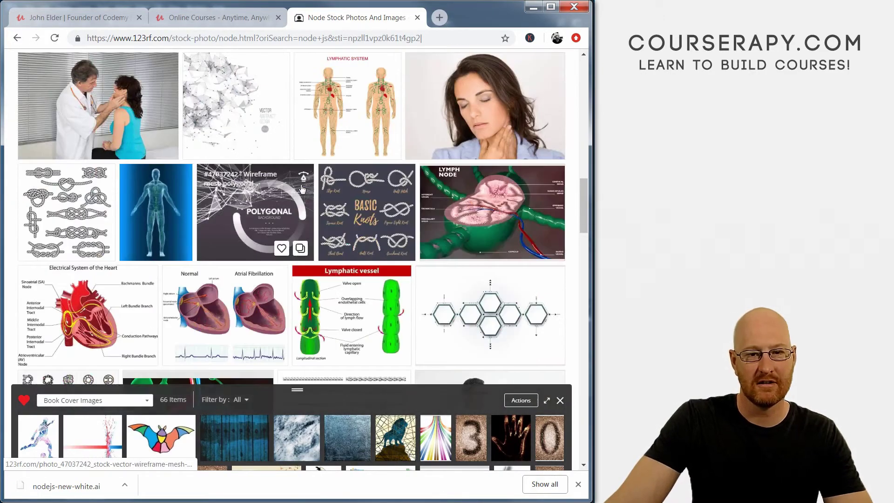
scroll(302, 189, up, 6)
scroll(302, 189, up, 8)
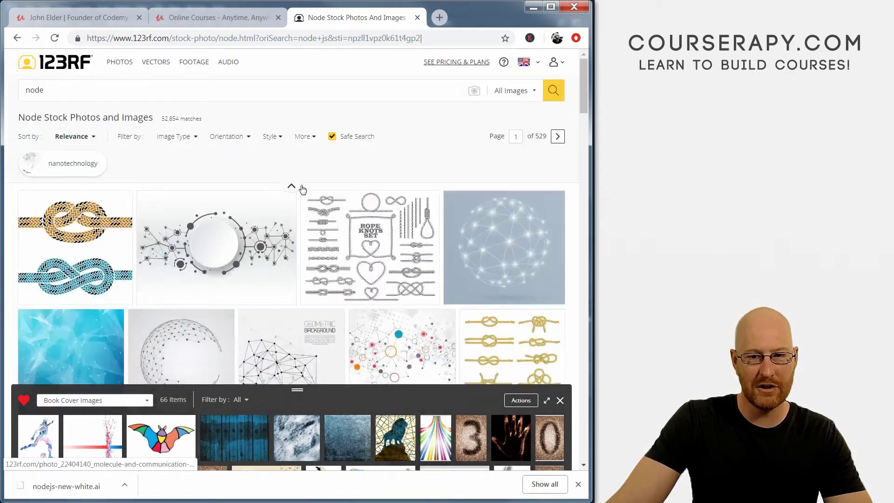
Review the published course thumbnails on the Udemy instructor profile and return to the Instructor Dashboard.
click(100, 21)
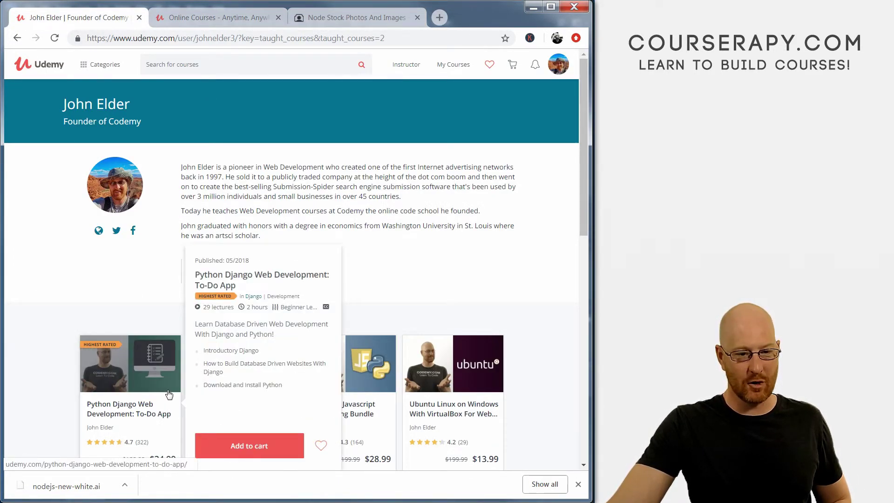
scroll(126, 278, down, 2)
scroll(126, 278, down, 2)
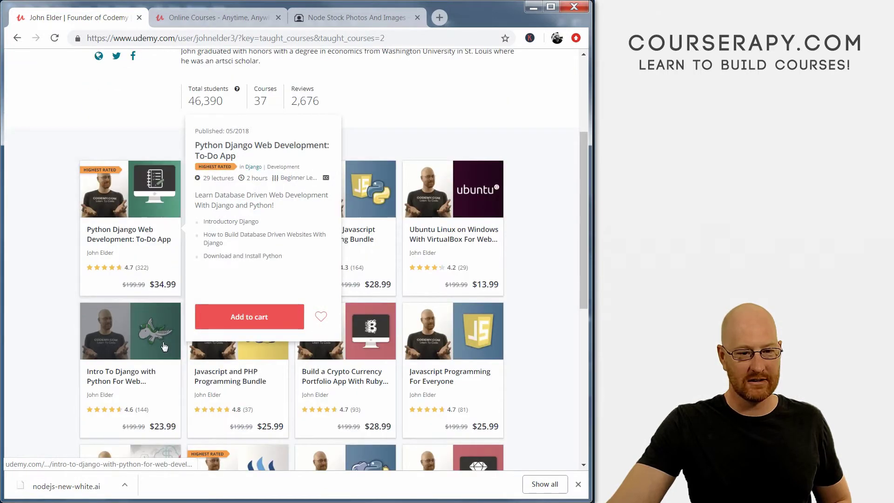
scroll(28, 276, down, 5)
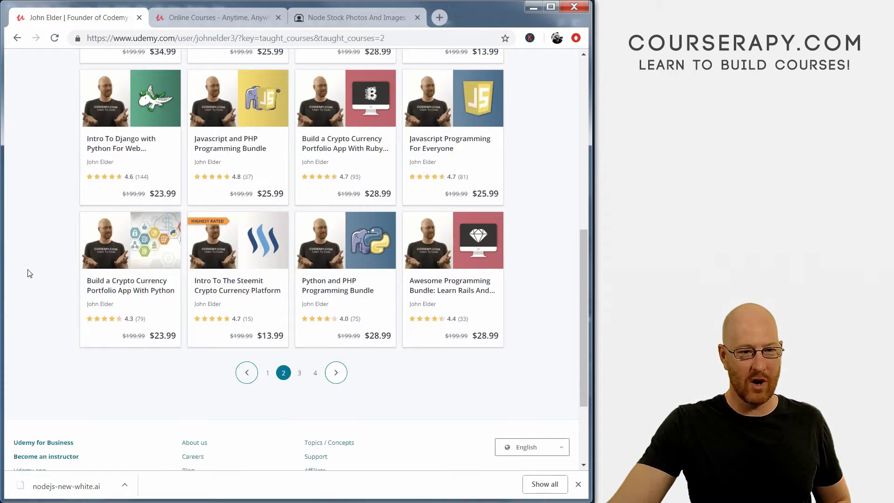
scroll(60, 234, up, 9)
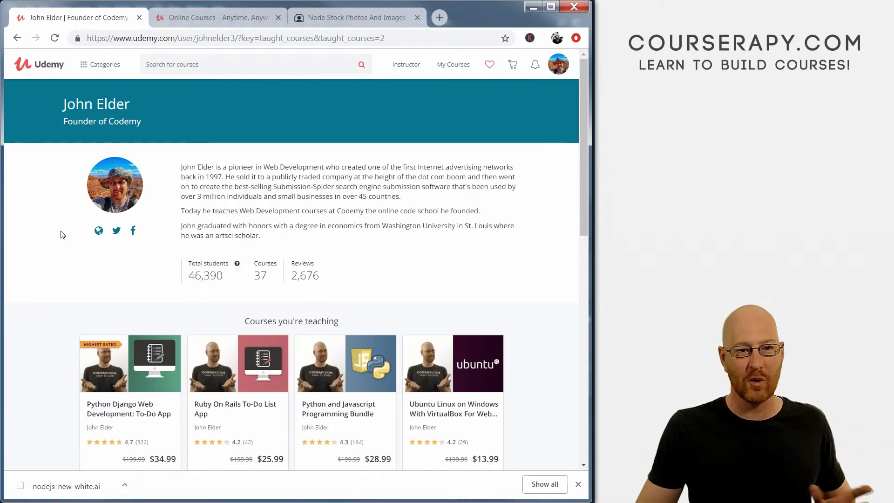
click(216, 18)
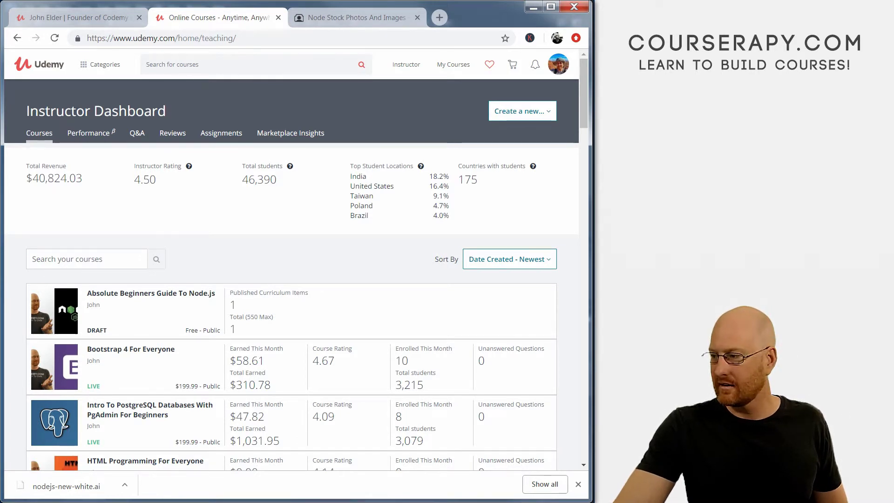
Switch to Photoshop and step the Untitled-1 document back to the white-and-green Node logo on the black background.
key(alt+Tab)
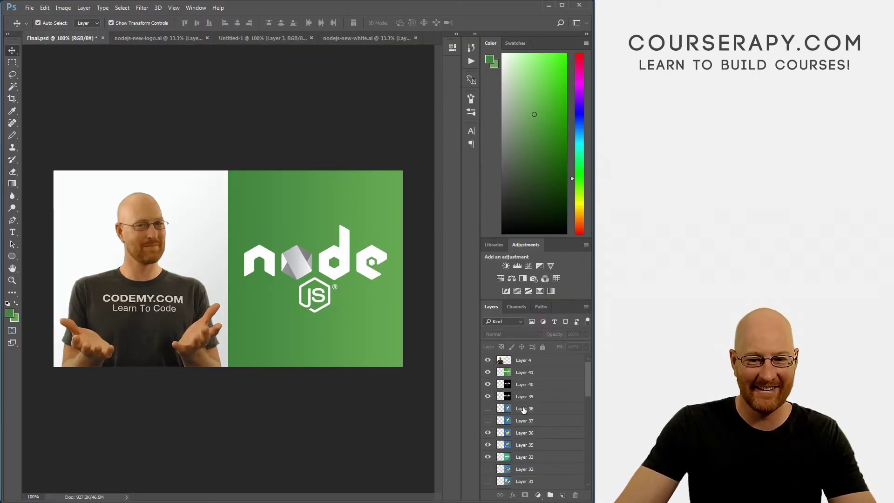
click(386, 43)
click(251, 39)
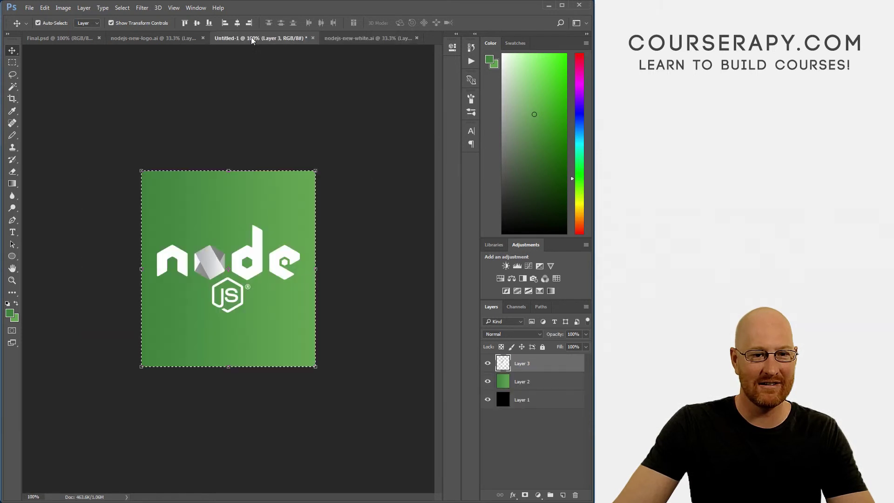
key(ctrl)
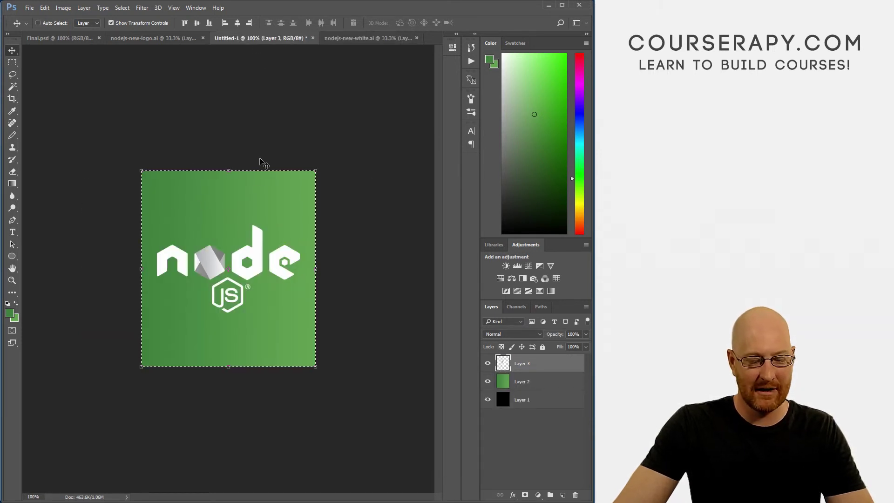
key(ctrl+d)
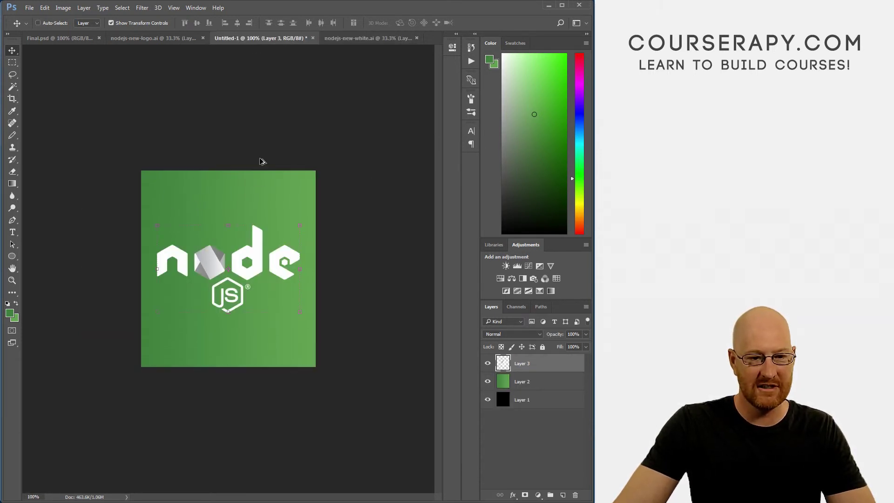
key(ctrl+alt+z)
key(ctrl+alt+z)
key(ctrl+alt+z)
key(ctrl+alt+z)
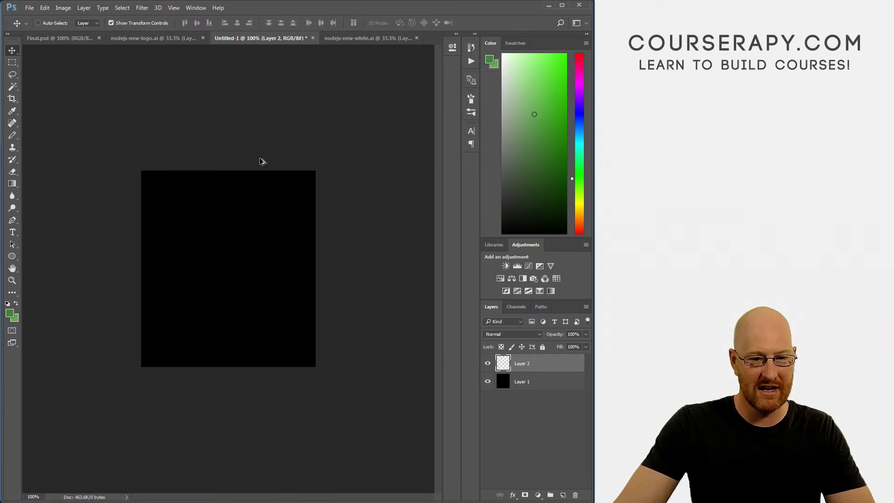
key(ctrl+shift+z)
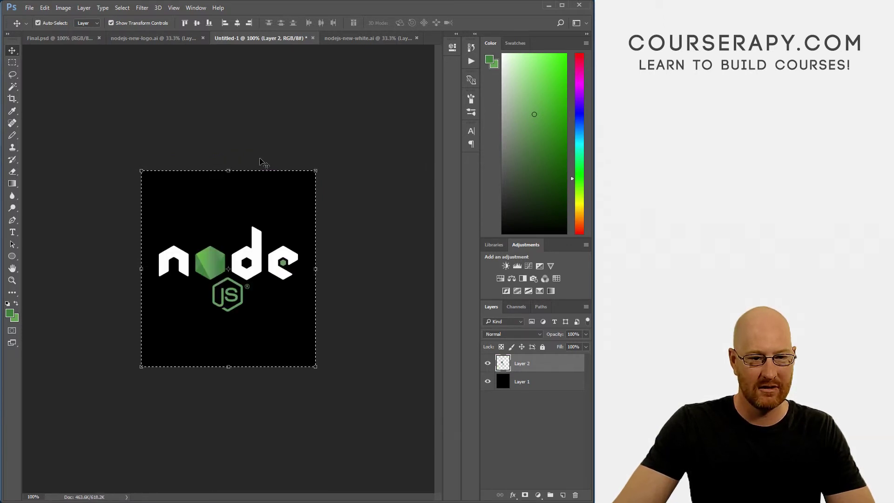
Fill the black background layer with dark grey using the Paint Bucket, hiding the Node logo layer for the fill and showing it again.
click(488, 364)
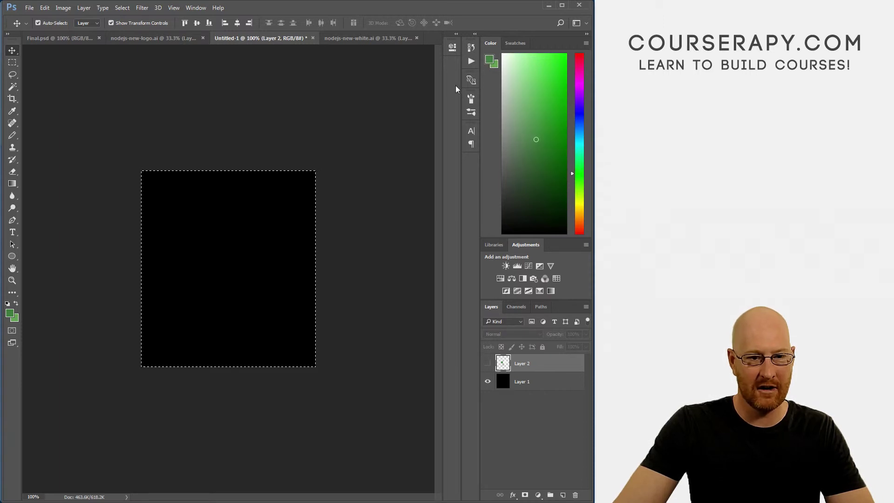
key(i)
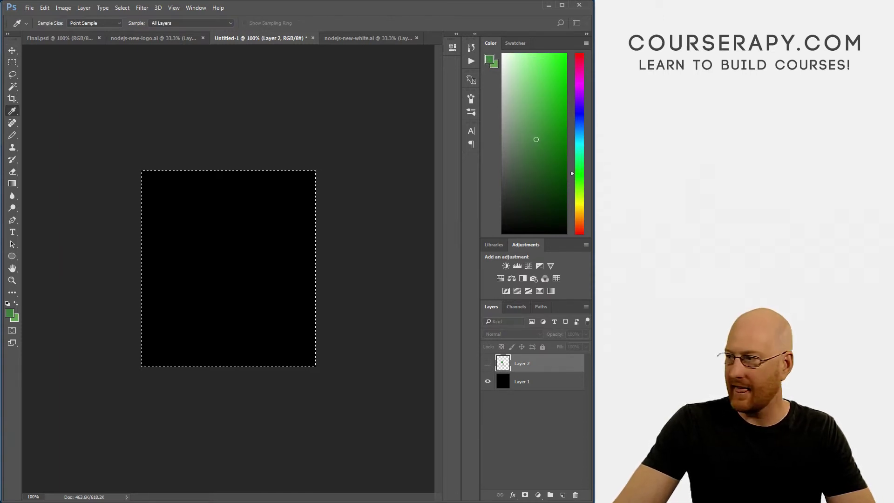
key(v)
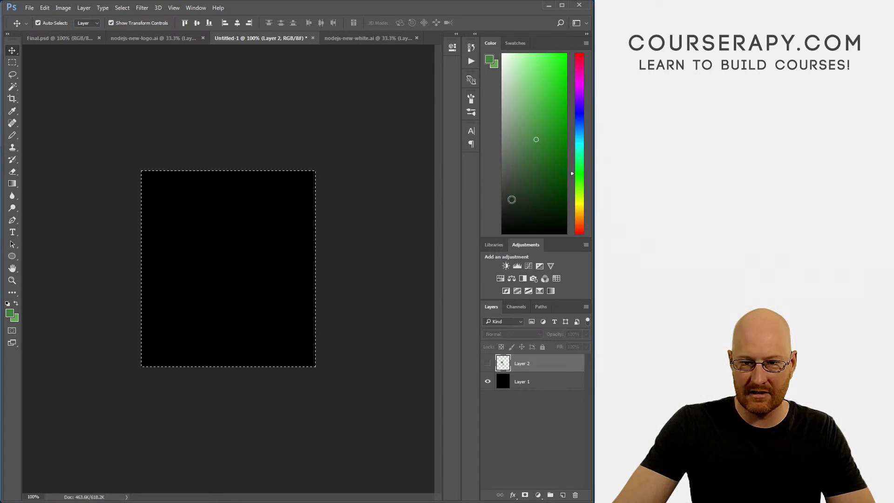
click(507, 203)
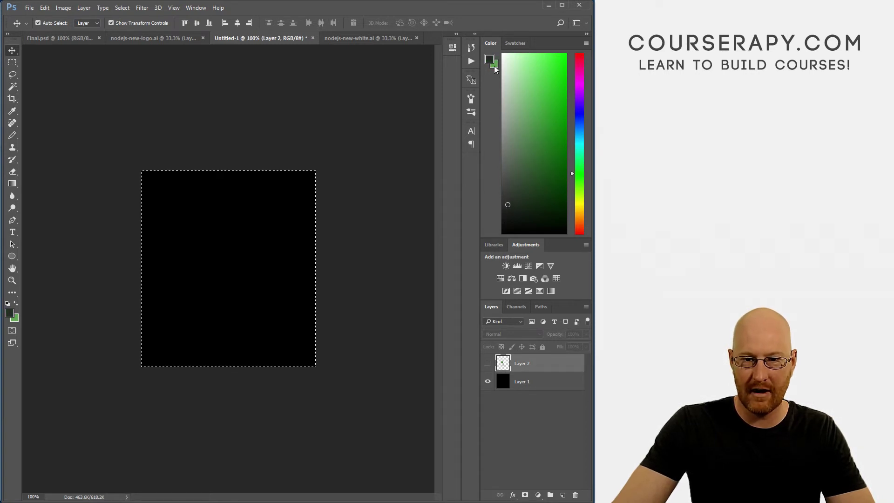
click(508, 201)
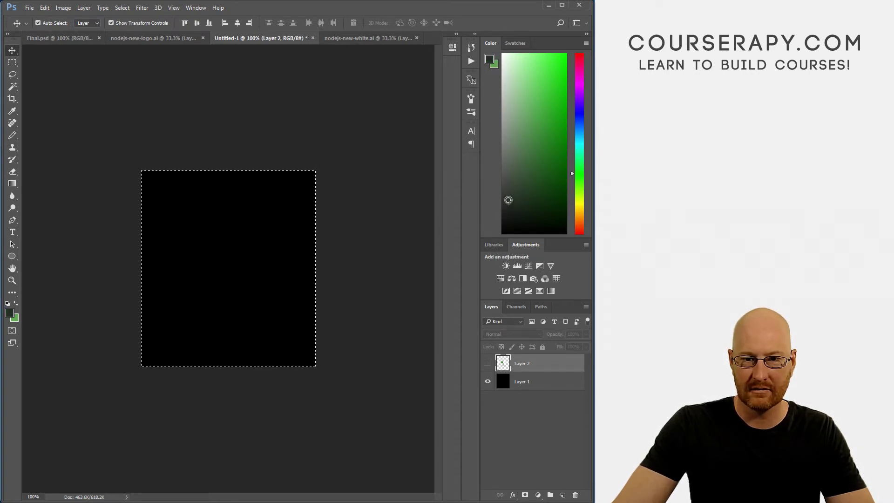
click(12, 184)
click(57, 192)
click(207, 219)
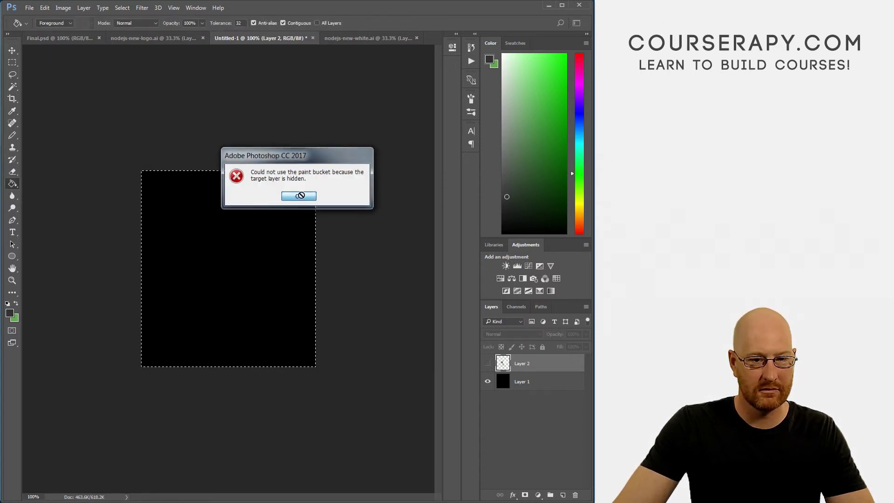
click(289, 196)
click(515, 378)
click(241, 239)
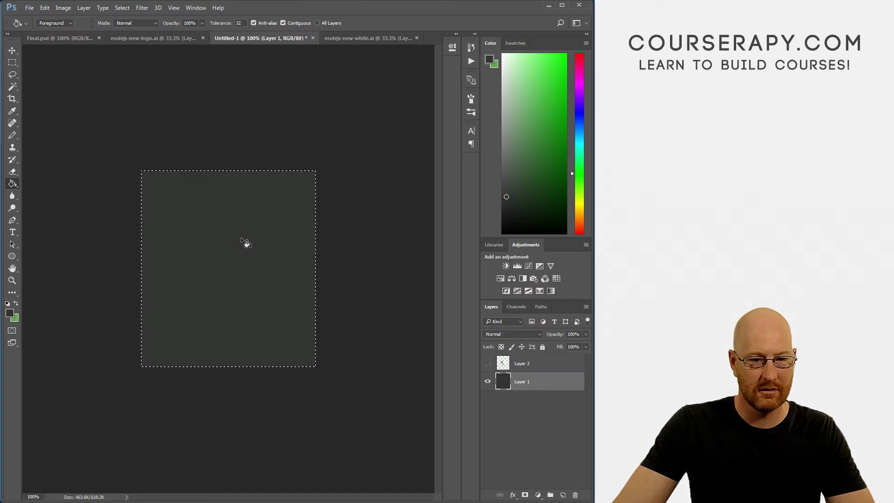
click(488, 364)
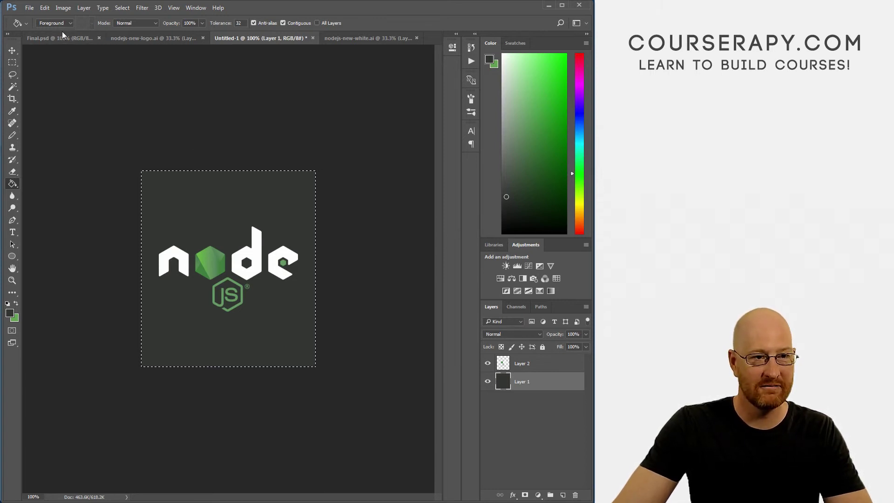
Copy the merged dark grey Node artwork into Final.psd and position it over the green half beside the portrait.
click(43, 8)
click(65, 94)
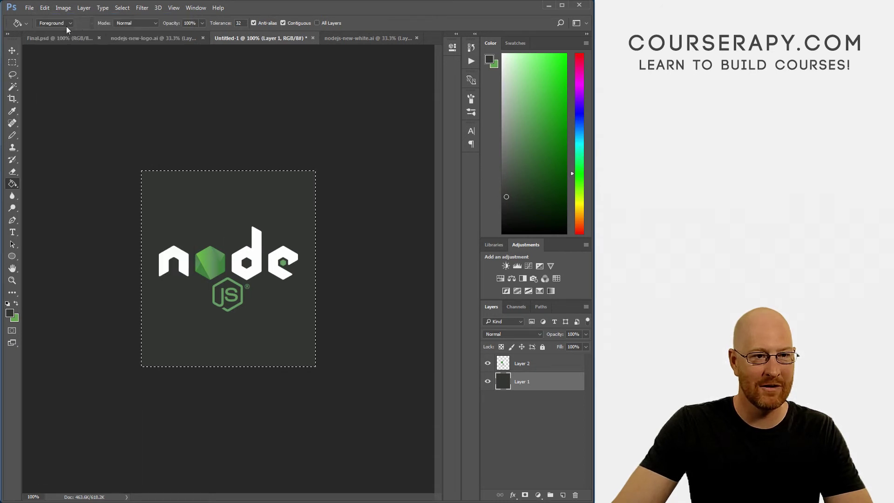
click(62, 39)
key(ctrl+v)
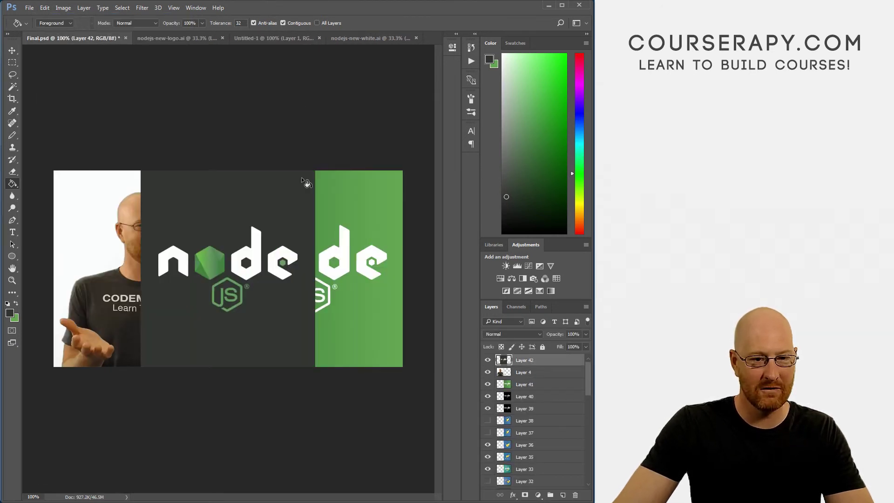
click(13, 51)
drag(236, 226, 324, 225)
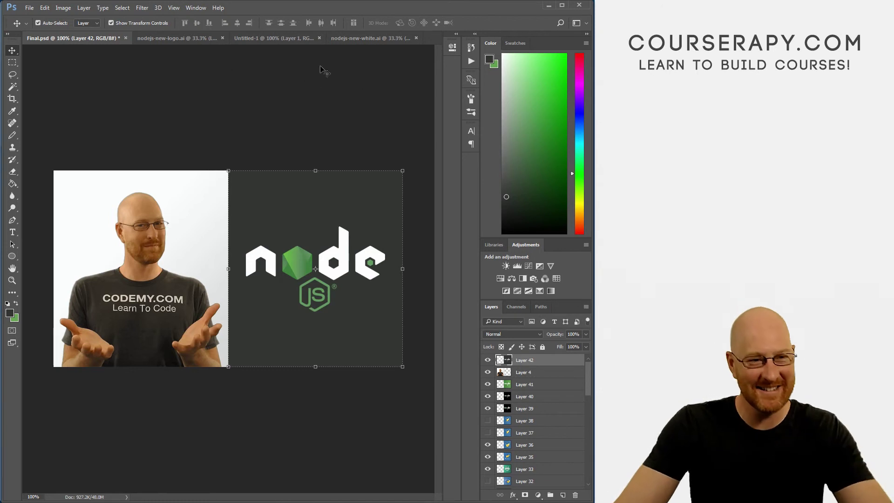
Save Final.psd and export the image as a PNG named Thumbnail4 in the Node Intro folder.
click(29, 8)
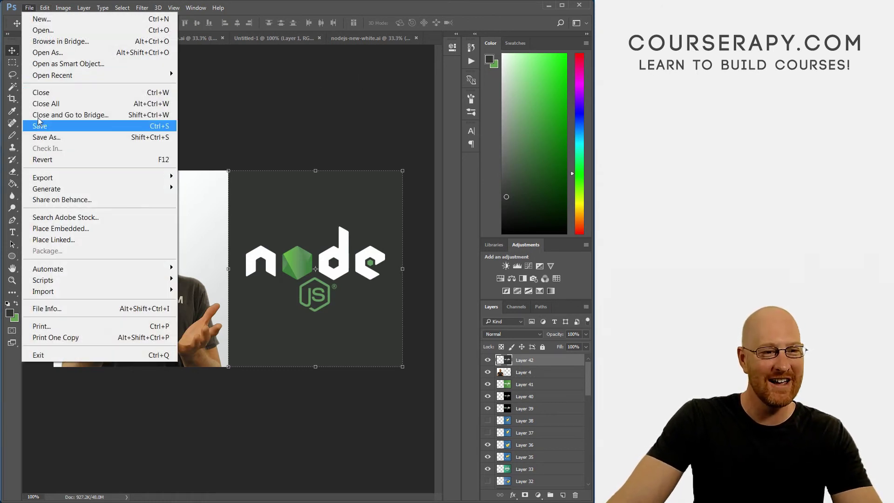
click(42, 126)
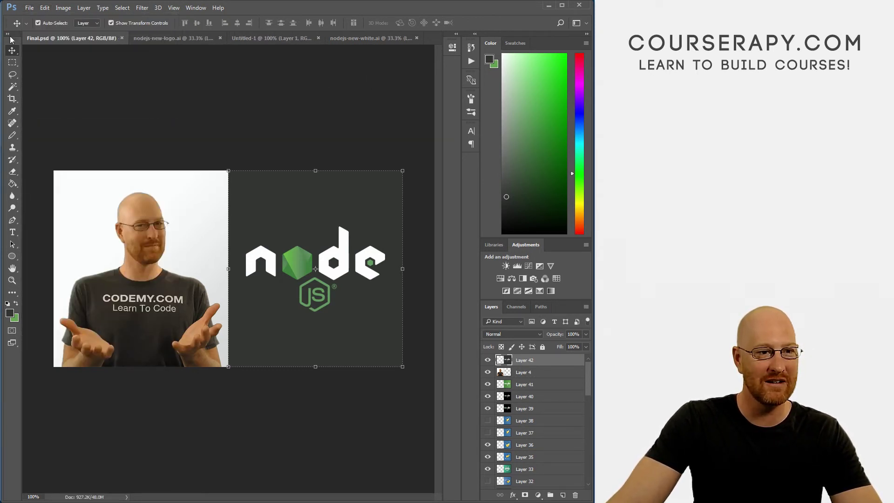
click(29, 8)
mouse_move(65, 177)
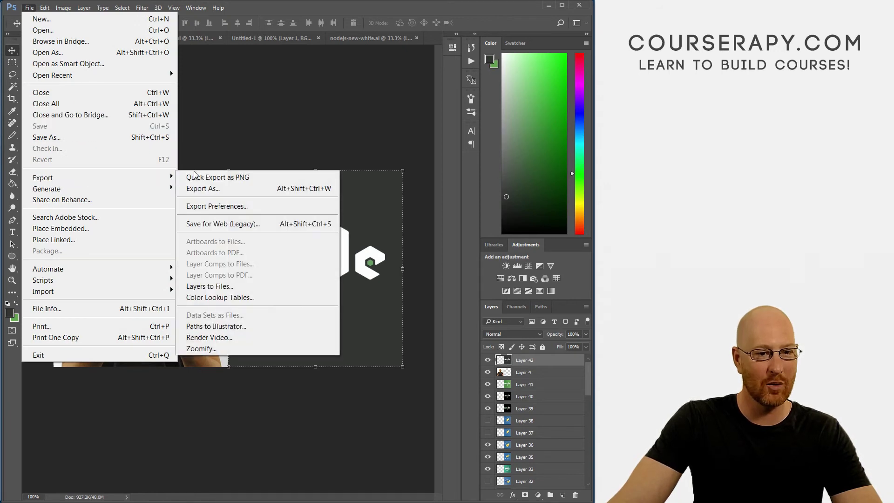
click(210, 177)
click(145, 168)
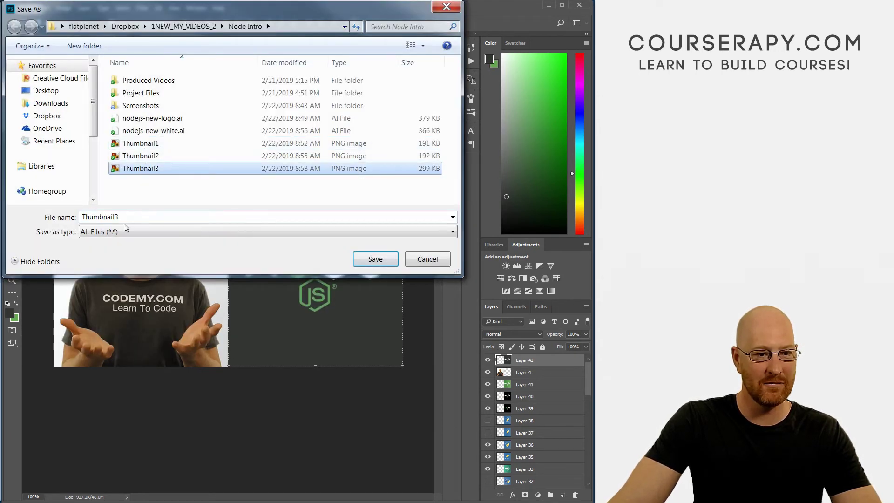
click(163, 218)
key(BackSpace)
text(4)
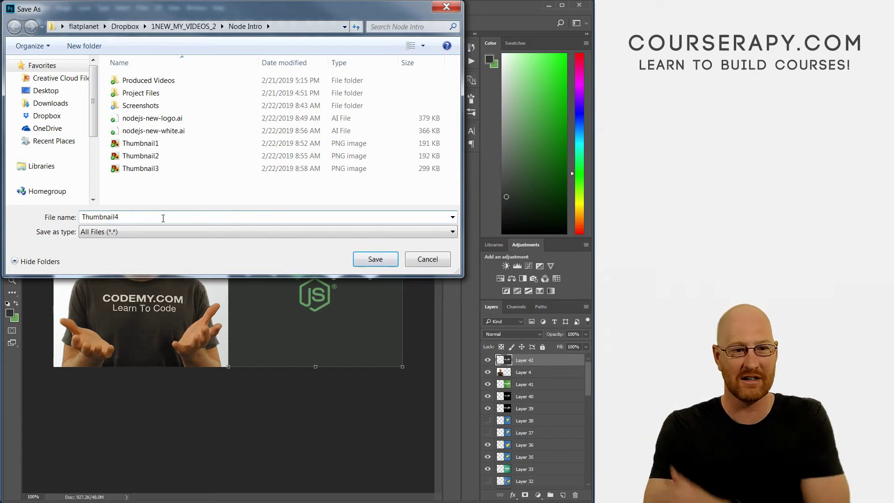
key(Return)
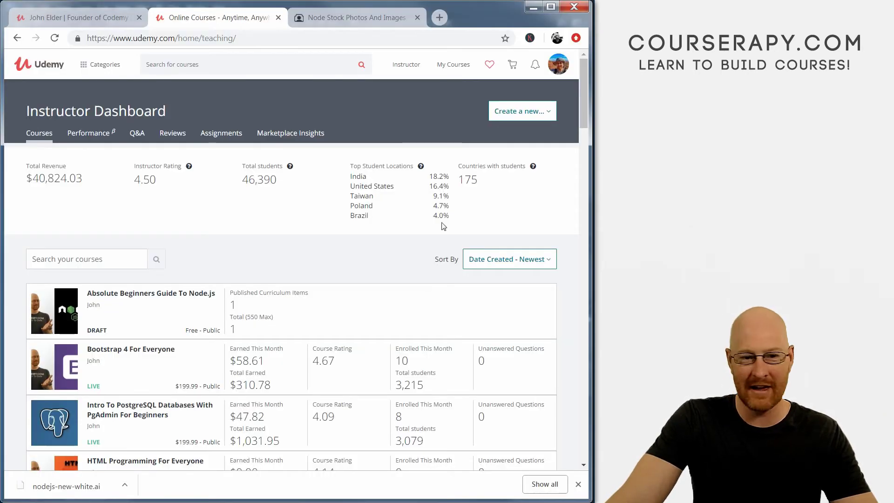
On Udemy, upload Thumbnail4 as the course image of Absolute Beginners Guide To Node.js and save the landing page.
click(114, 316)
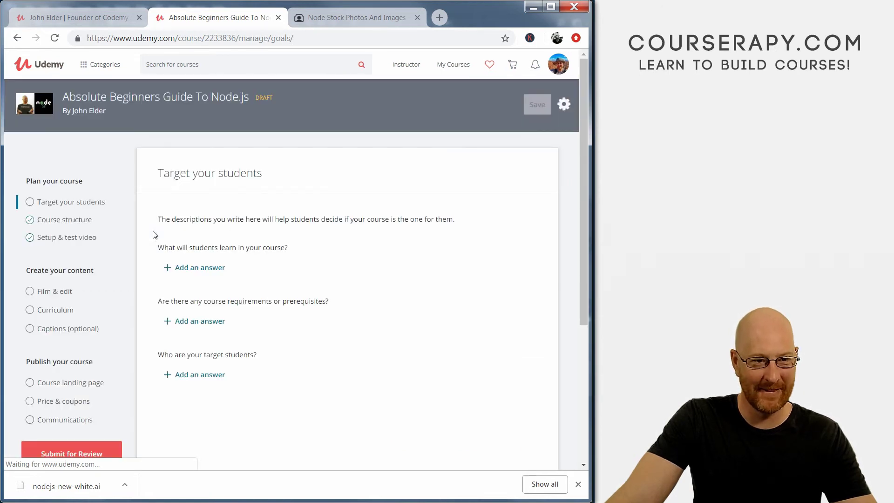
click(78, 385)
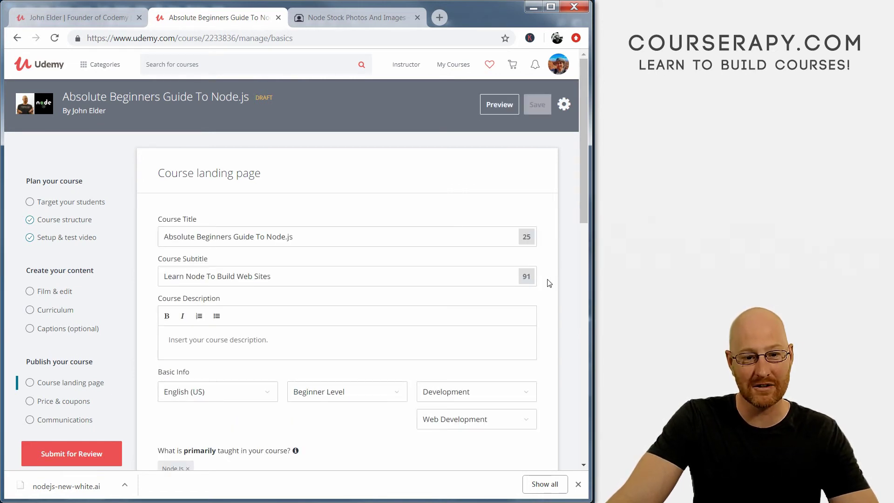
scroll(536, 281, down, 3)
scroll(393, 311, down, 4)
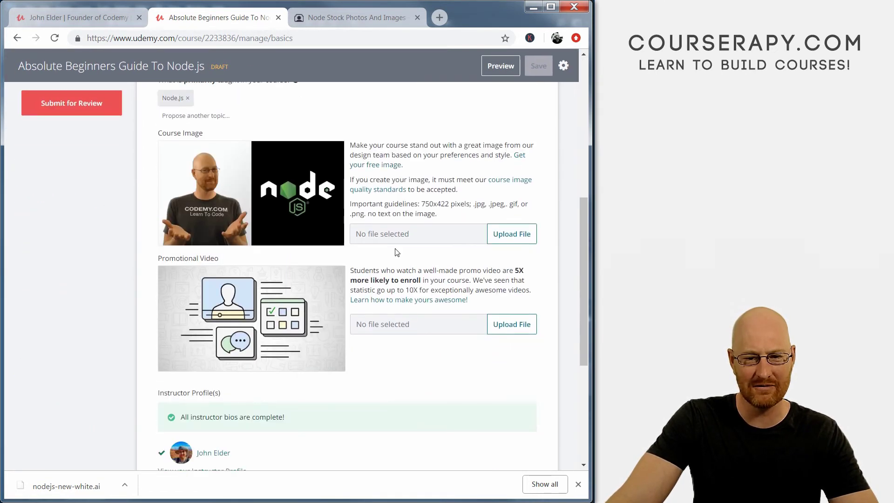
click(491, 239)
double_click(231, 171)
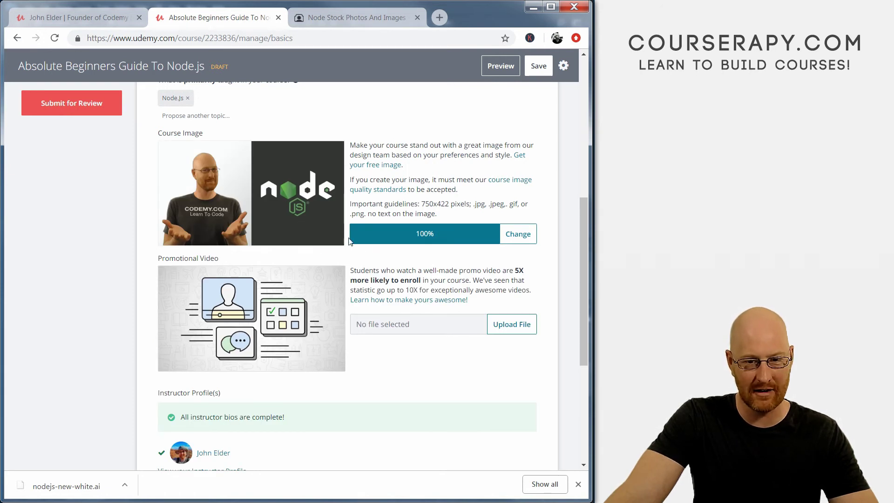
click(536, 75)
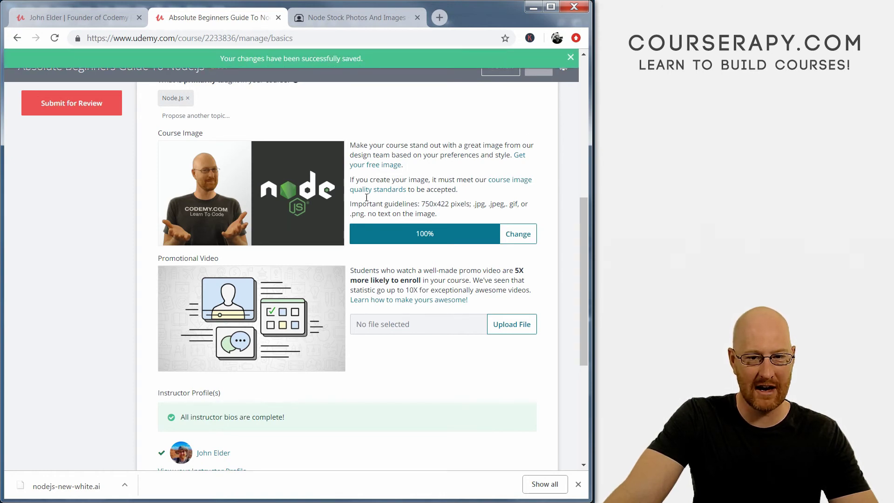
Dismiss the save notice and return to the Instructor Dashboard to check the new thumbnail.
scroll(547, 120, up, 8)
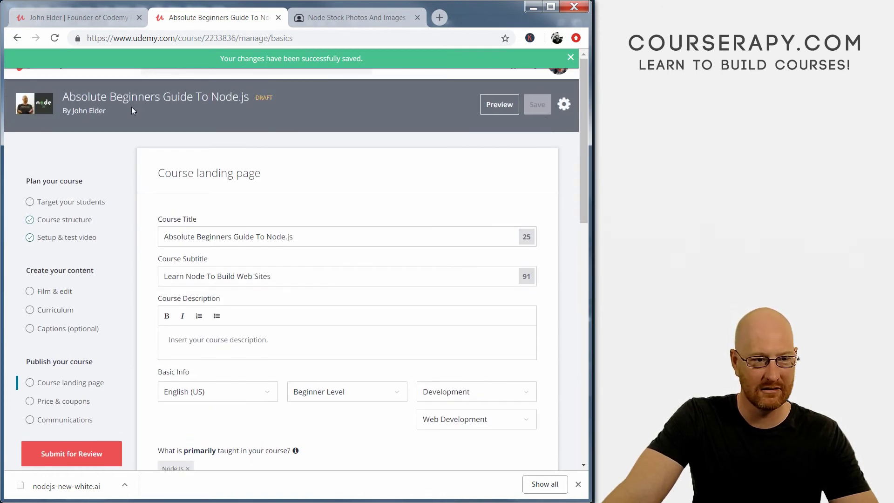
click(571, 57)
mouse_move(408, 64)
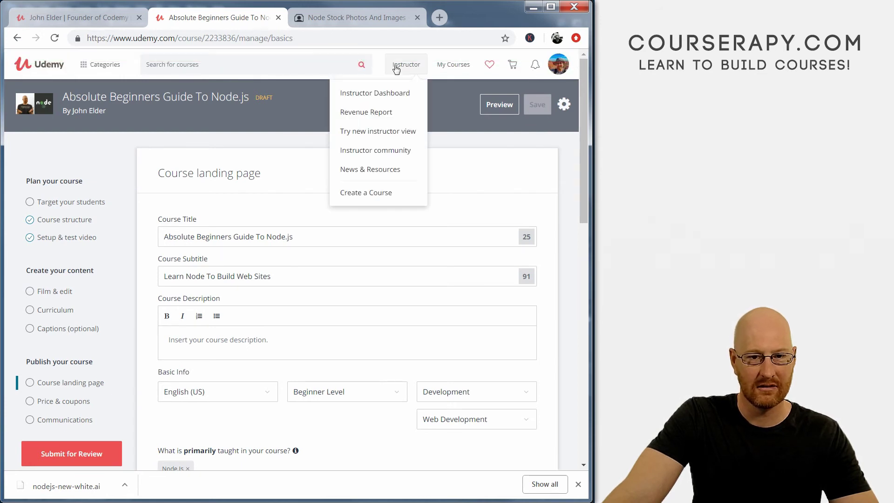
click(393, 90)
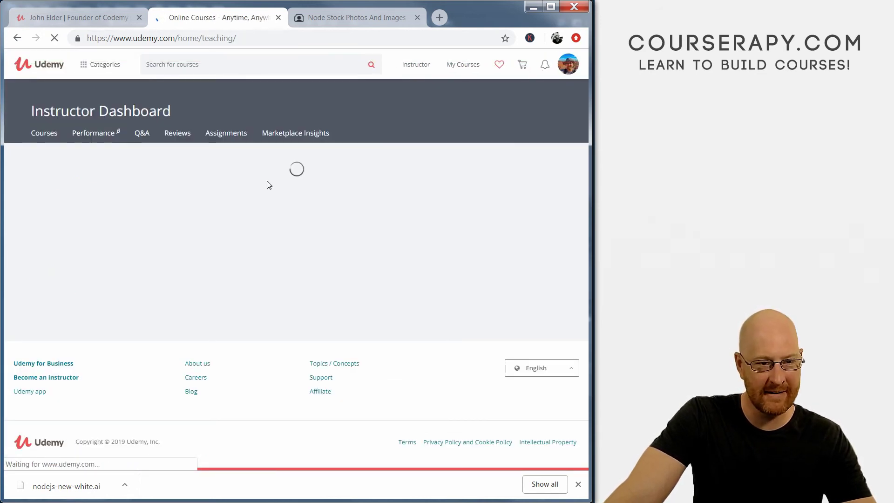